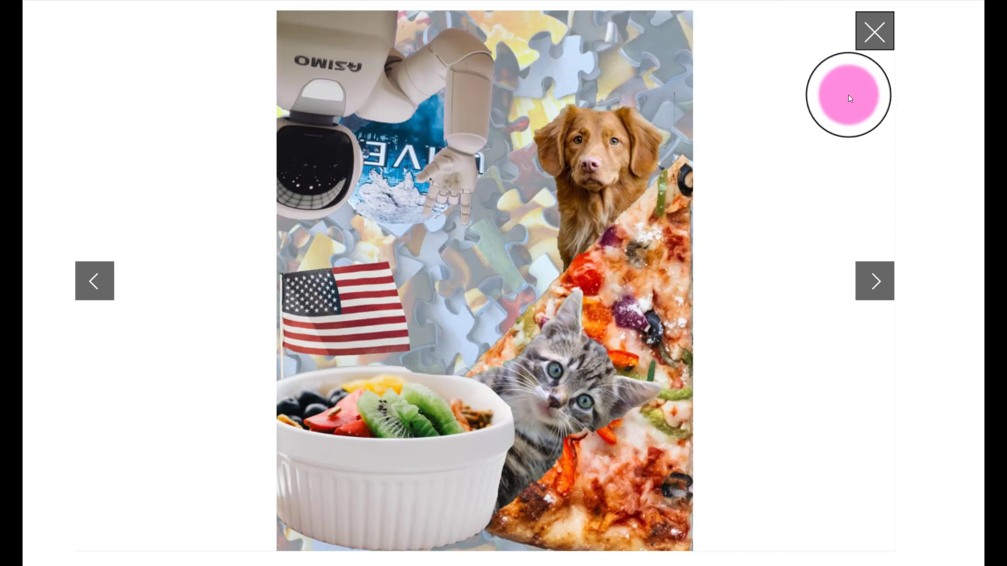
Examine the London and Paris travel collage and the fireworks and sports collage at full size in the example gallery.
{"action": "left_click", "coordinate": [865, 55]}
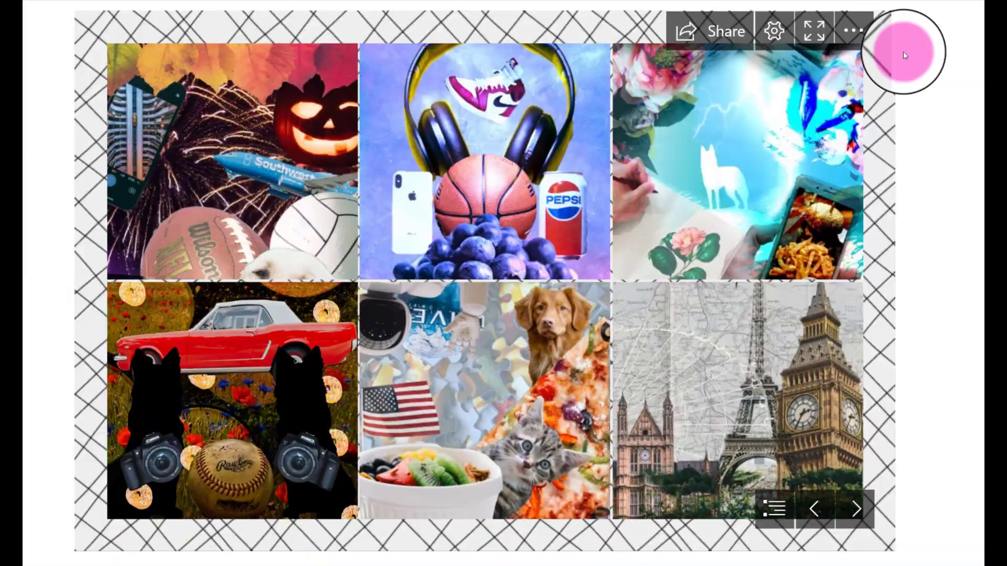
{"action": "left_click", "coordinate": [734, 419]}
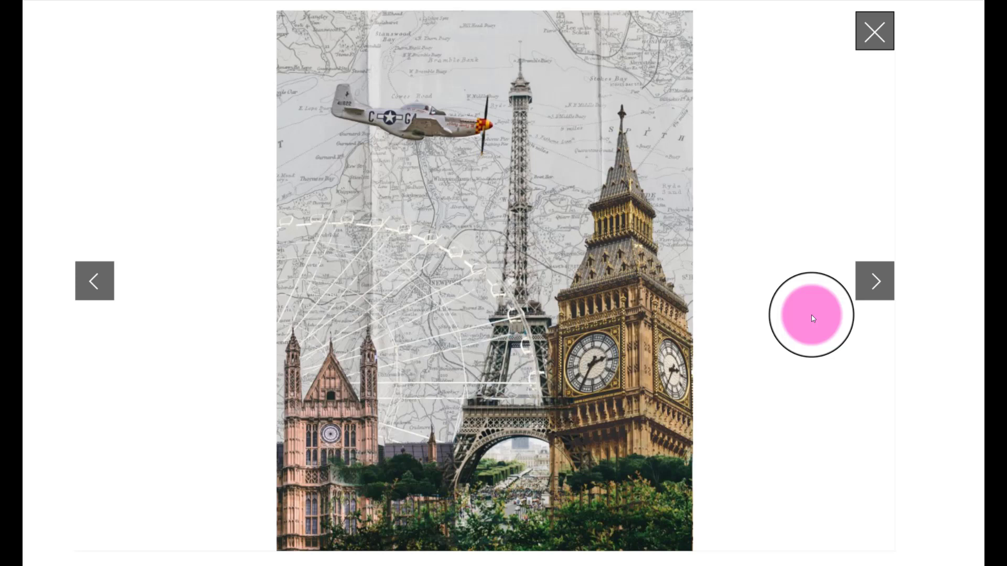
{"action": "left_click", "coordinate": [876, 32]}
{"action": "left_click", "coordinate": [251, 226]}
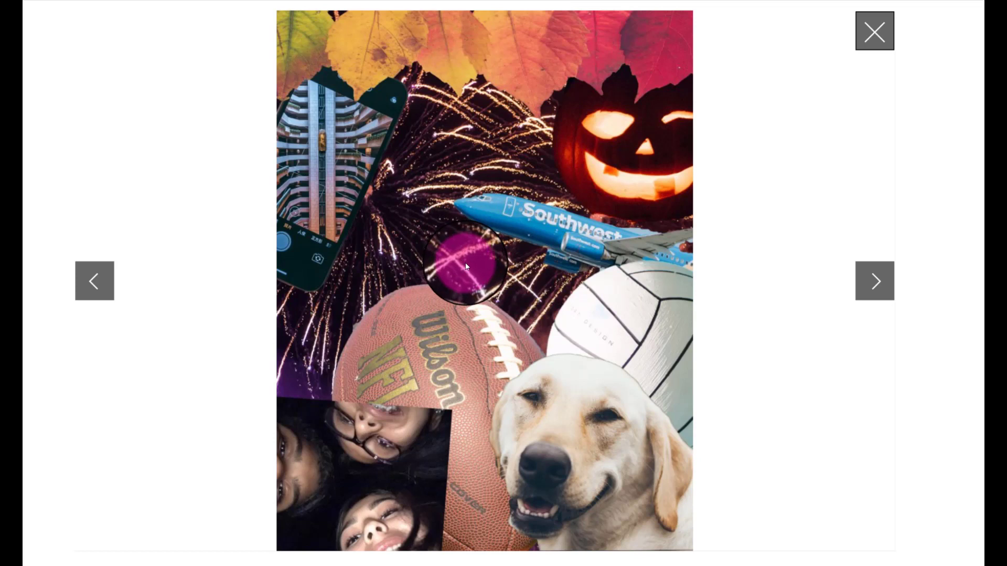
{"action": "left_click", "coordinate": [887, 30]}
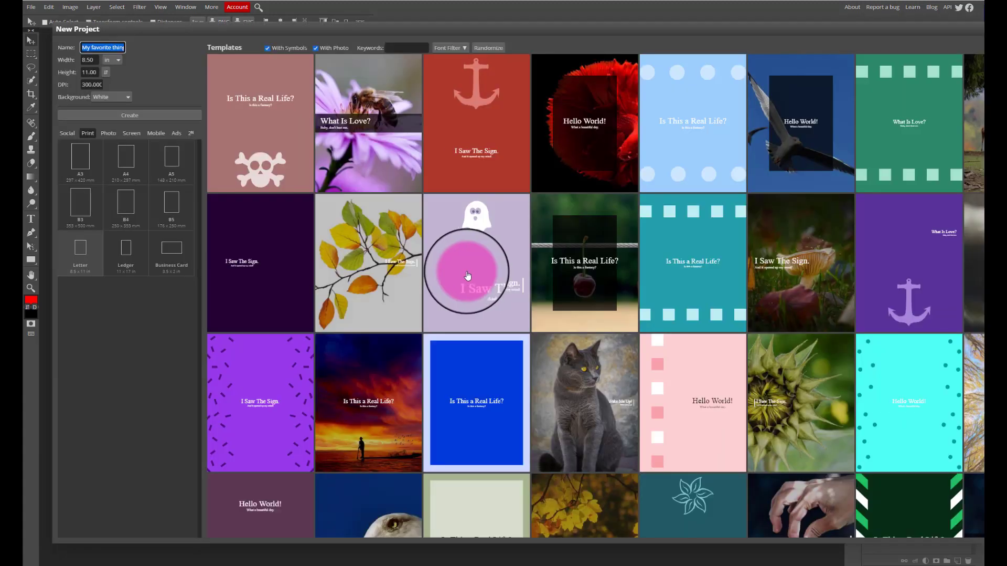
Create a print Letter project named "My favorite things collage", 8.5 x 11 in at 300 DPI with a white background.
{"action": "left_click", "coordinate": [441, 276]}
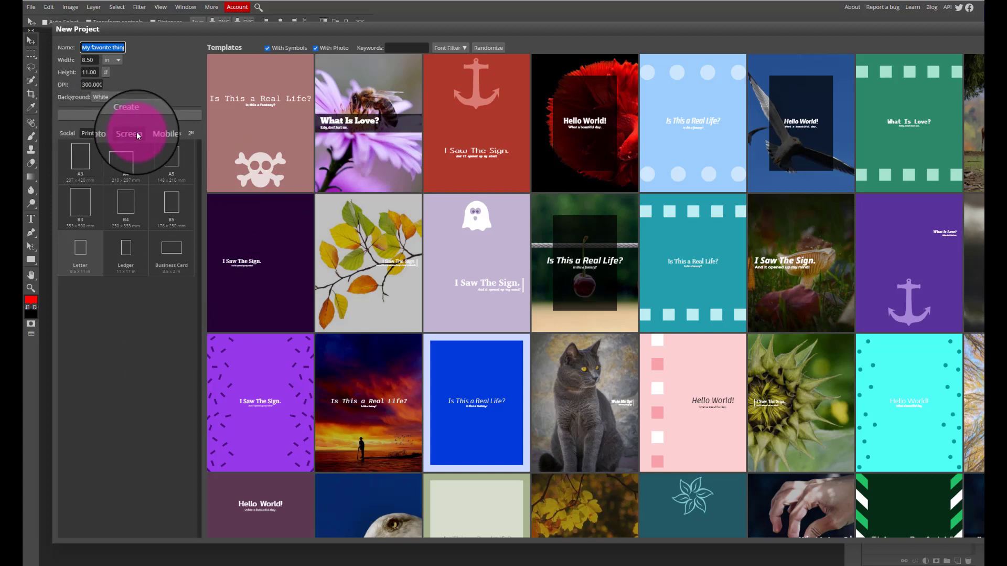
{"action": "left_click", "coordinate": [67, 133]}
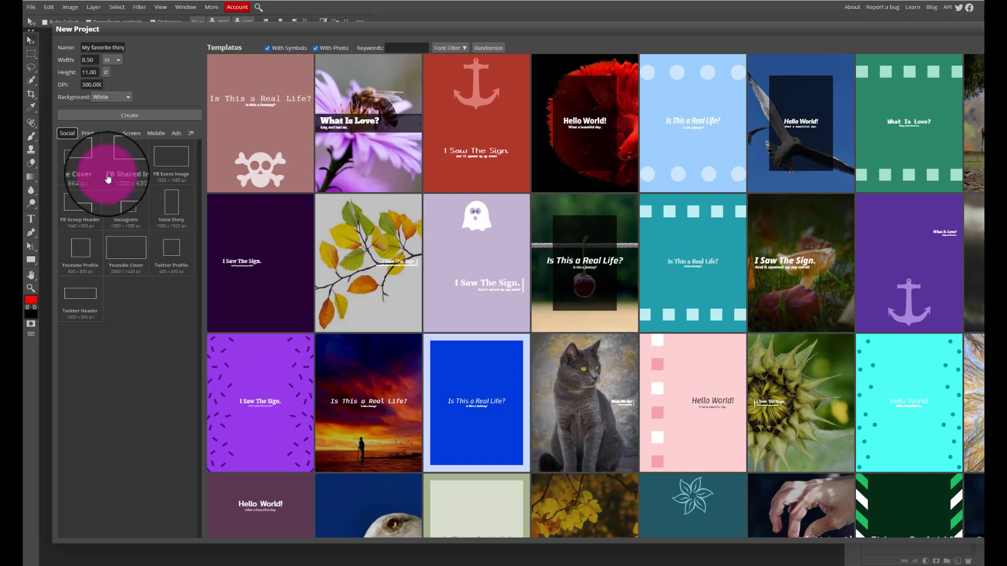
{"action": "left_click", "coordinate": [93, 135]}
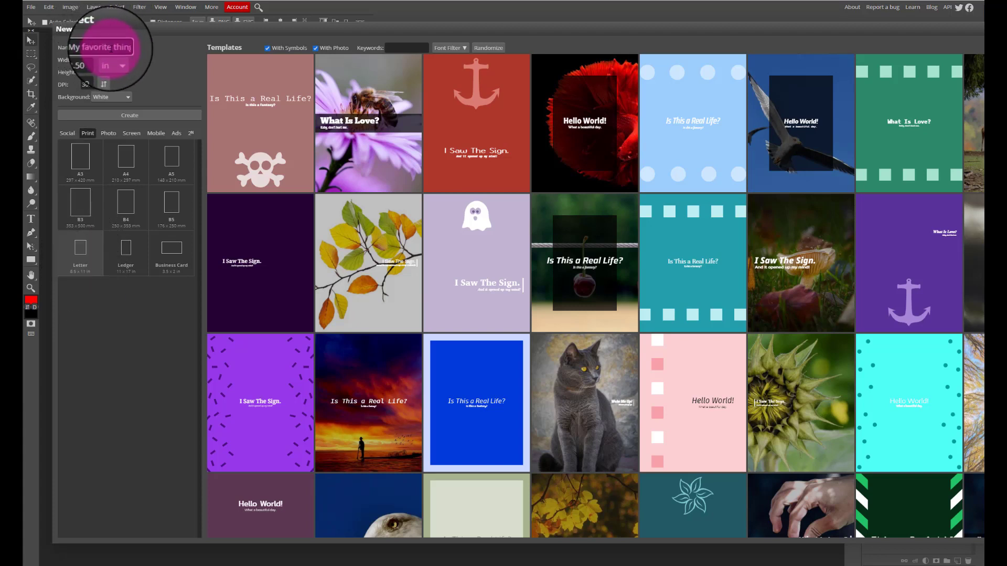
{"action": "left_click_drag", "start_coordinate": [83, 47], "coordinate": [166, 48]}
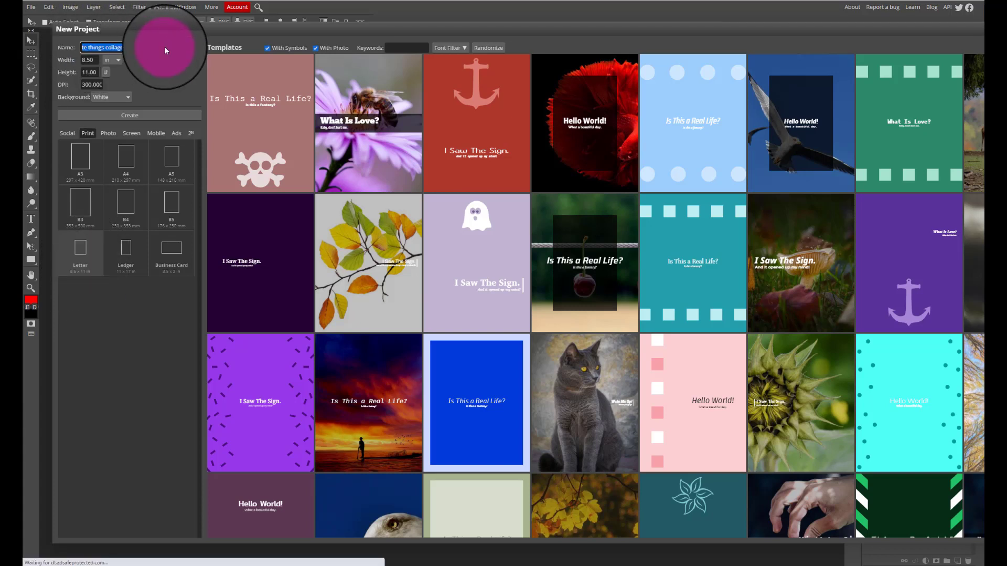
{"action": "left_click", "coordinate": [117, 47]}
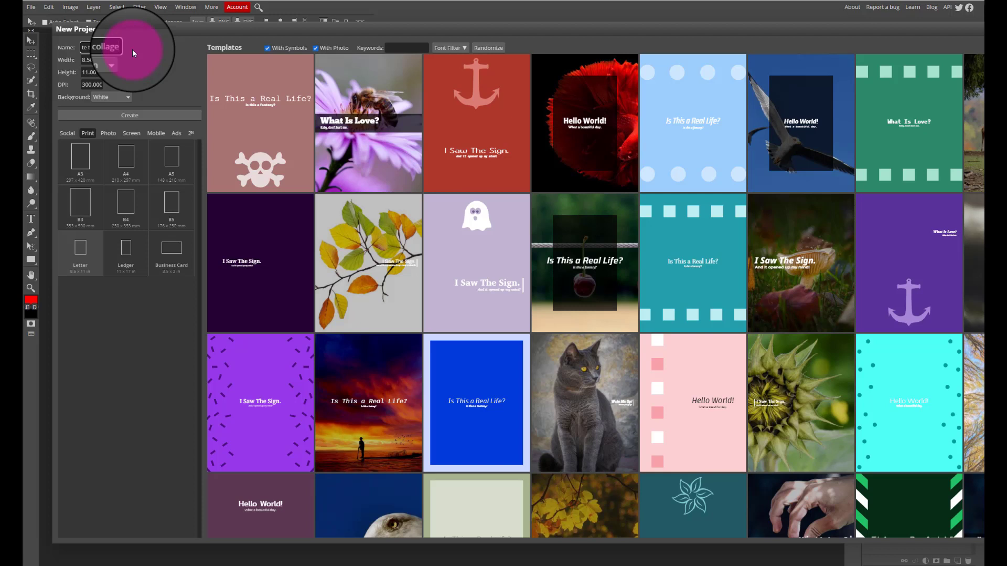
{"action": "left_click", "coordinate": [150, 115]}
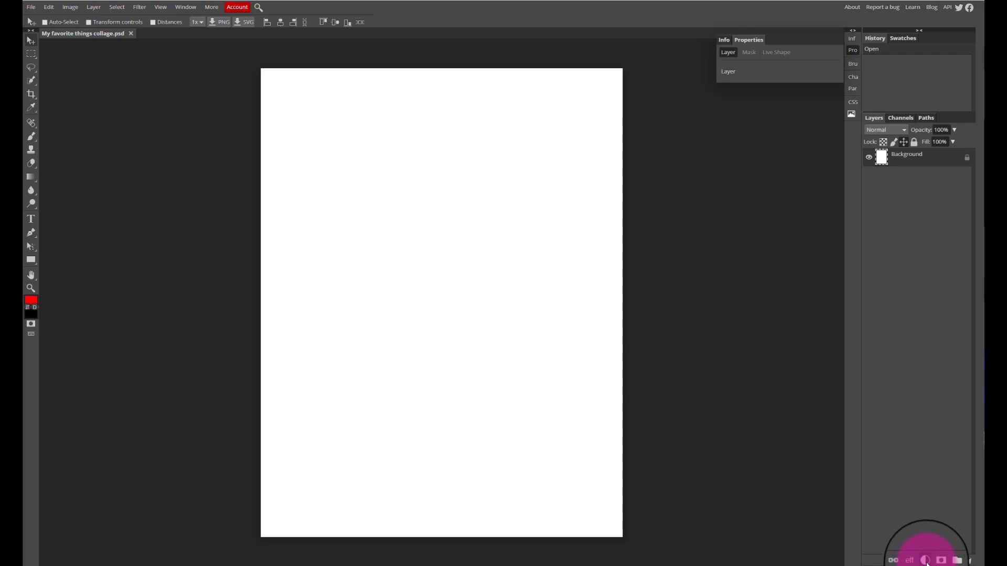
Add a Color Fill layer above the background and set its color to the muted teal 608a8d.
{"action": "left_click", "coordinate": [926, 561]}
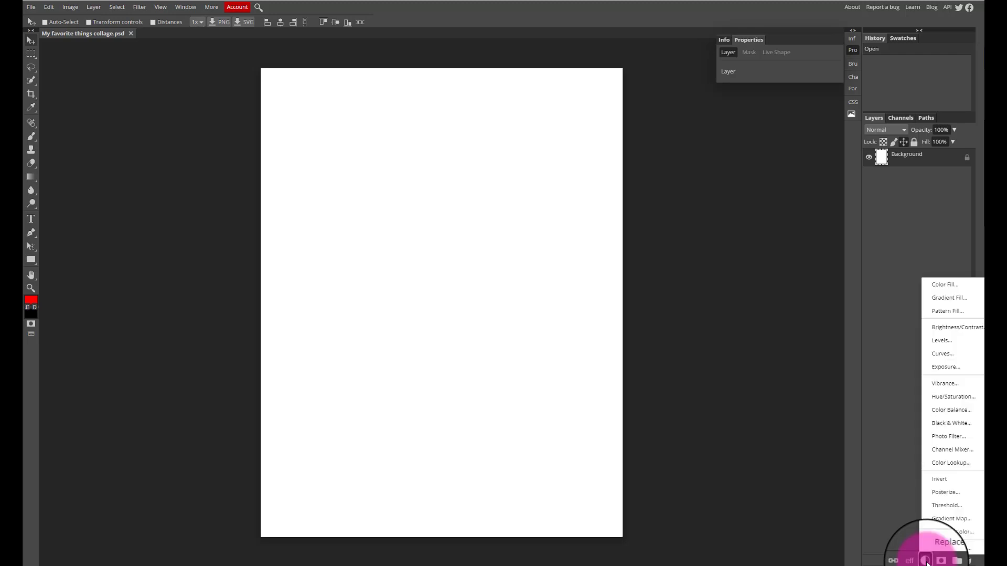
{"action": "left_click", "coordinate": [939, 282]}
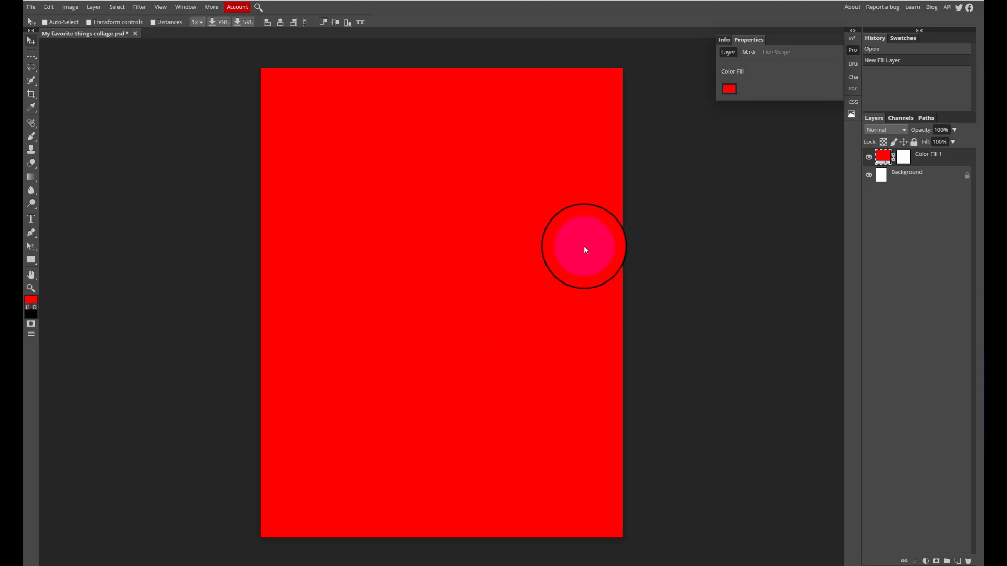
{"action": "left_click", "coordinate": [730, 89]}
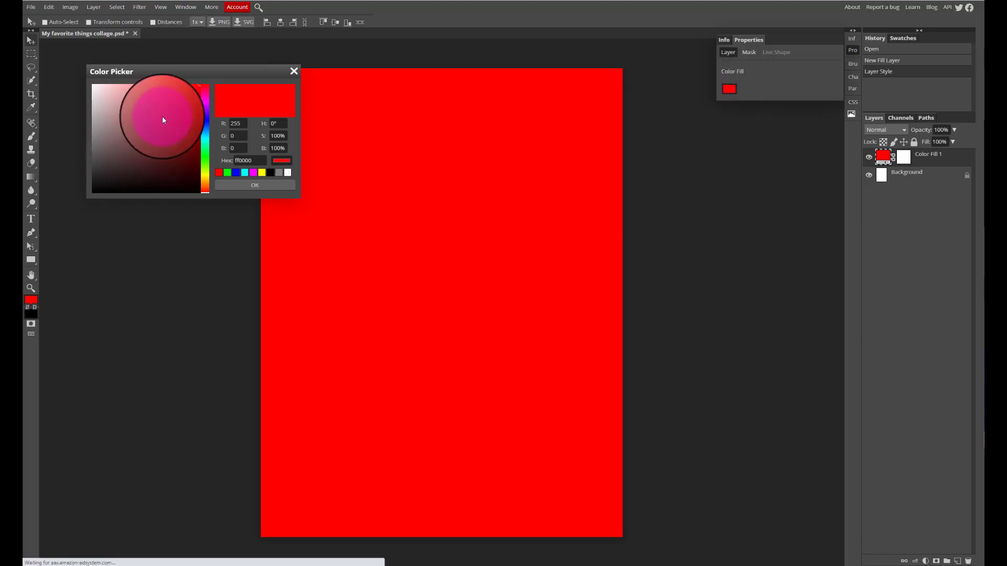
{"action": "left_click", "coordinate": [197, 126]}
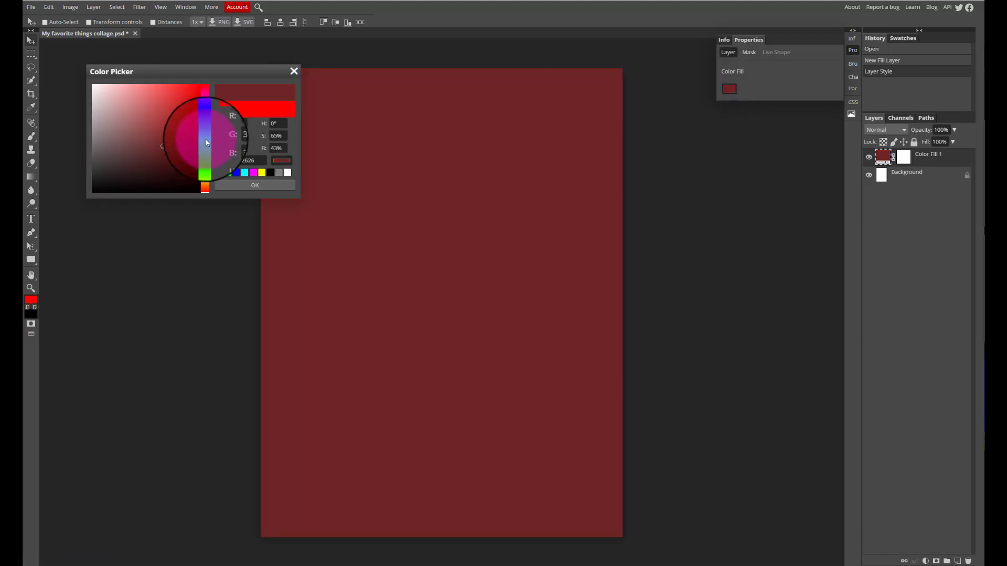
{"action": "left_click", "coordinate": [205, 136]}
{"action": "left_click", "coordinate": [202, 148]}
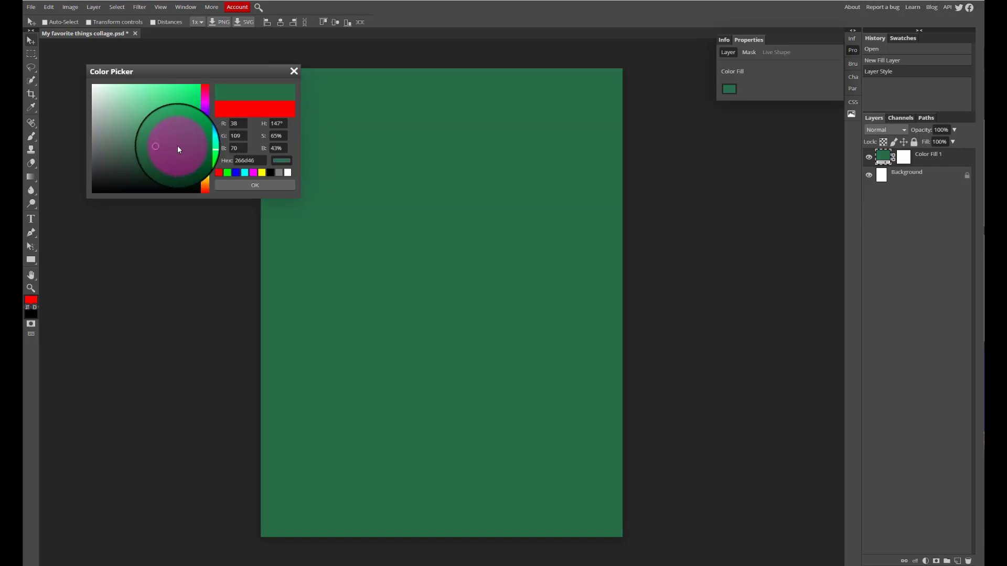
{"action": "left_click", "coordinate": [178, 146]}
{"action": "left_click", "coordinate": [201, 138]}
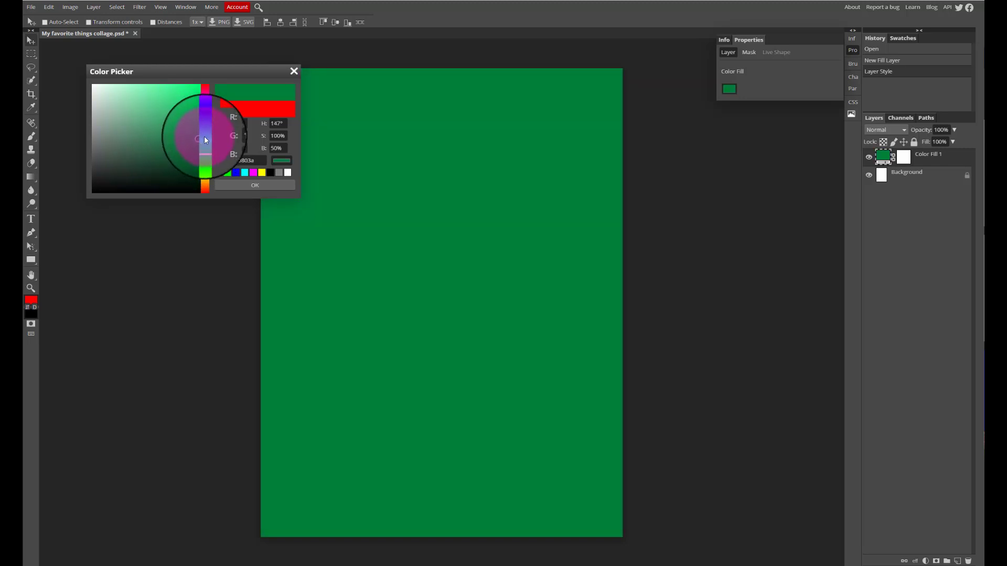
{"action": "left_click", "coordinate": [205, 135]}
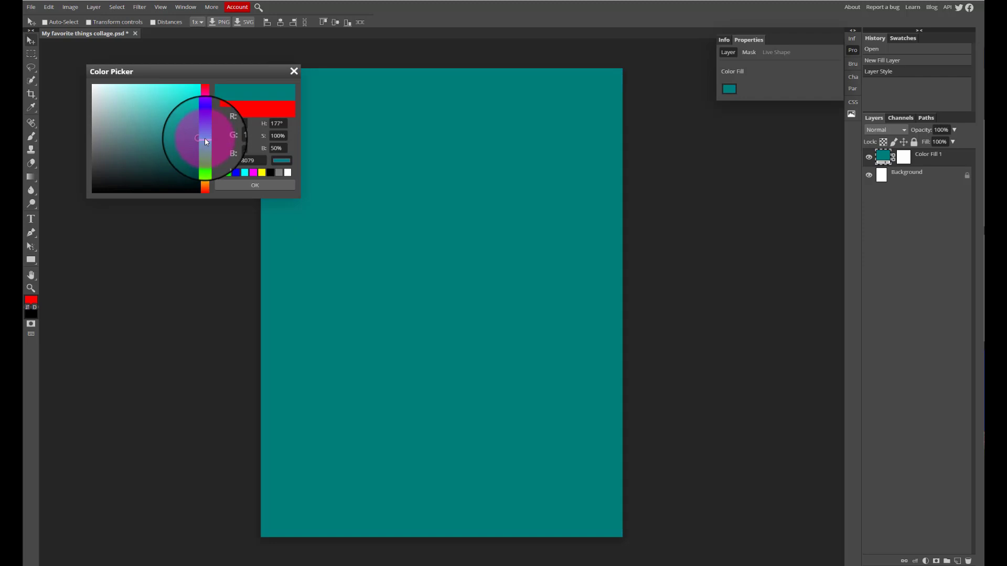
{"action": "left_click", "coordinate": [180, 131]}
{"action": "left_click", "coordinate": [150, 119]}
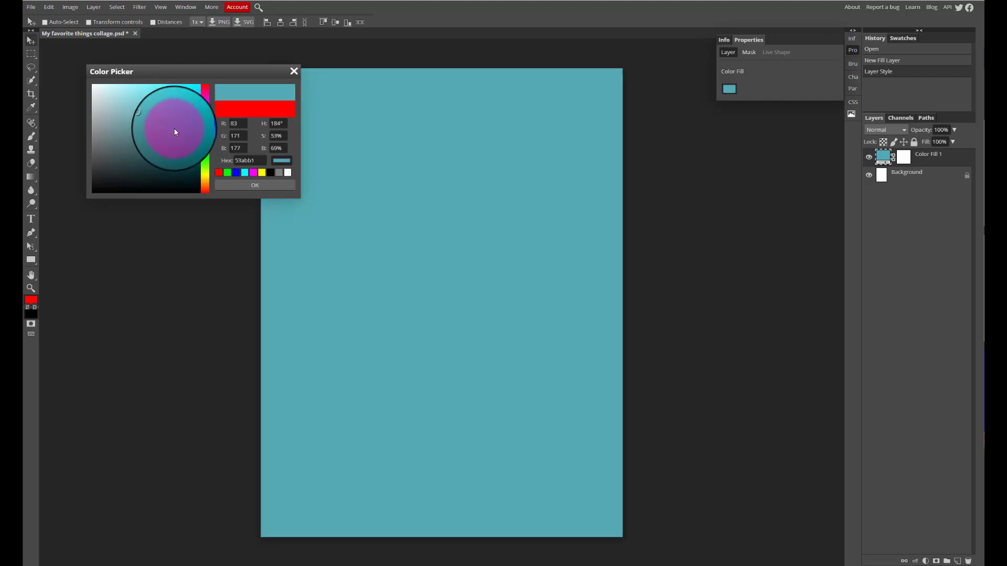
{"action": "left_click", "coordinate": [185, 139]}
{"action": "left_click_drag", "start_coordinate": [131, 125], "coordinate": [118, 140]}
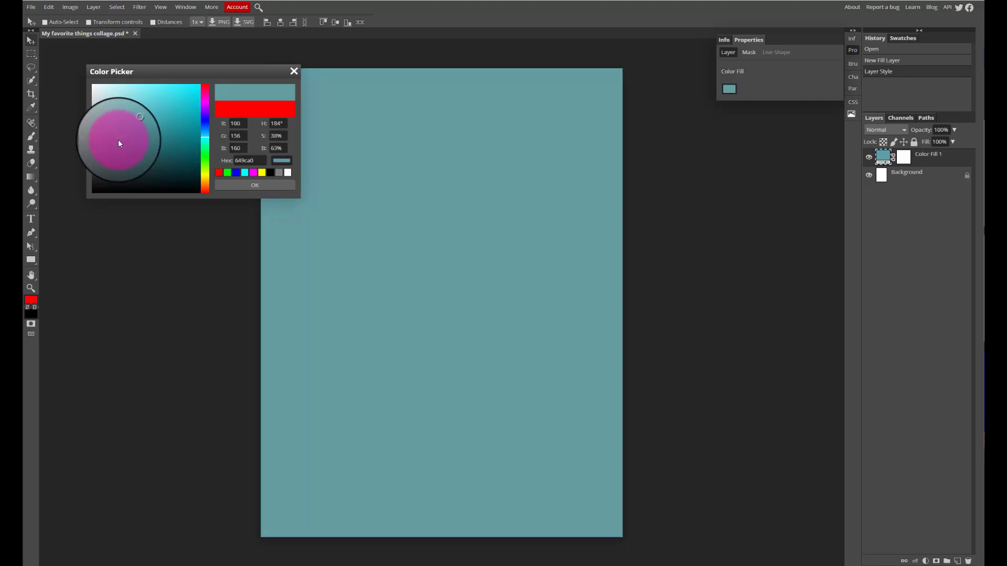
{"action": "left_click", "coordinate": [116, 127]}
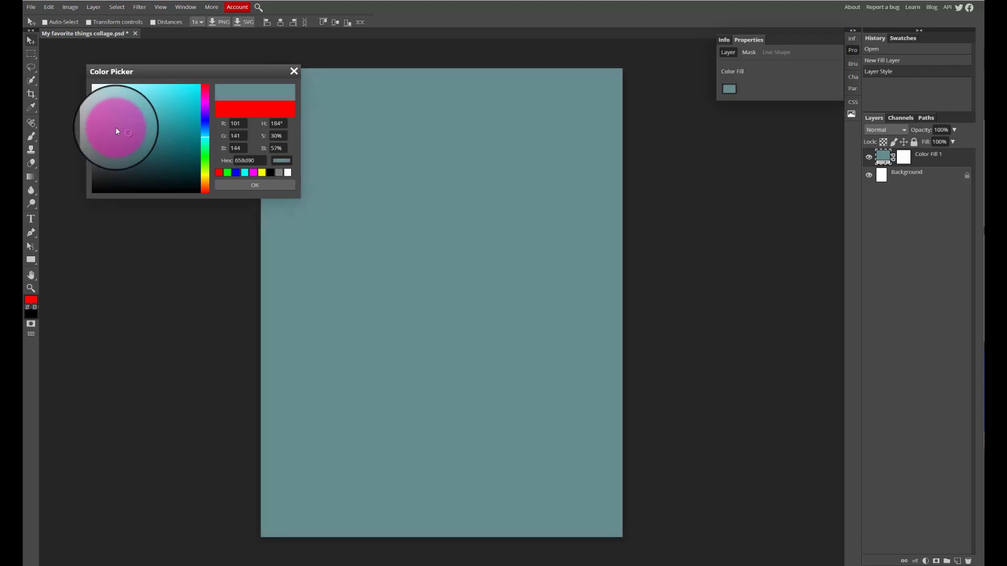
{"action": "left_click", "coordinate": [131, 138]}
{"action": "left_click", "coordinate": [126, 132]}
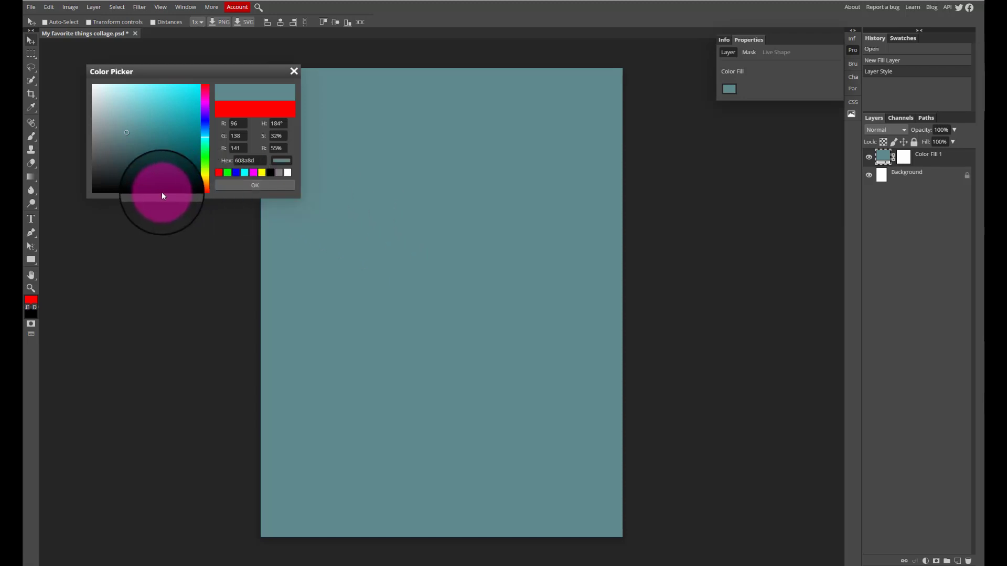
{"action": "left_click", "coordinate": [247, 185]}
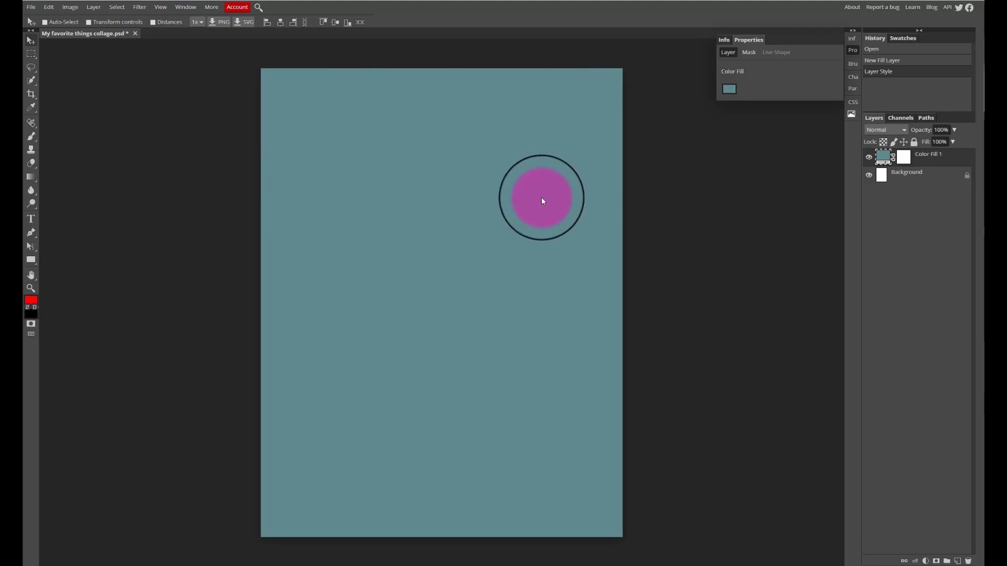
Open the colored pencils, pink frosting, brown dog, painted hands and pancake stack photos as separate documents.
{"action": "left_click", "coordinate": [31, 7]}
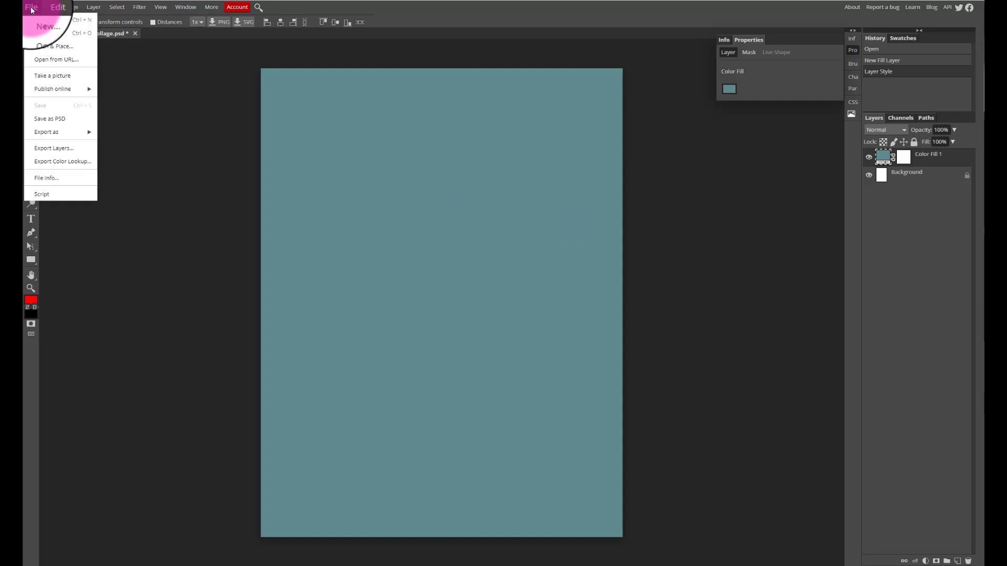
{"action": "left_click", "coordinate": [57, 39]}
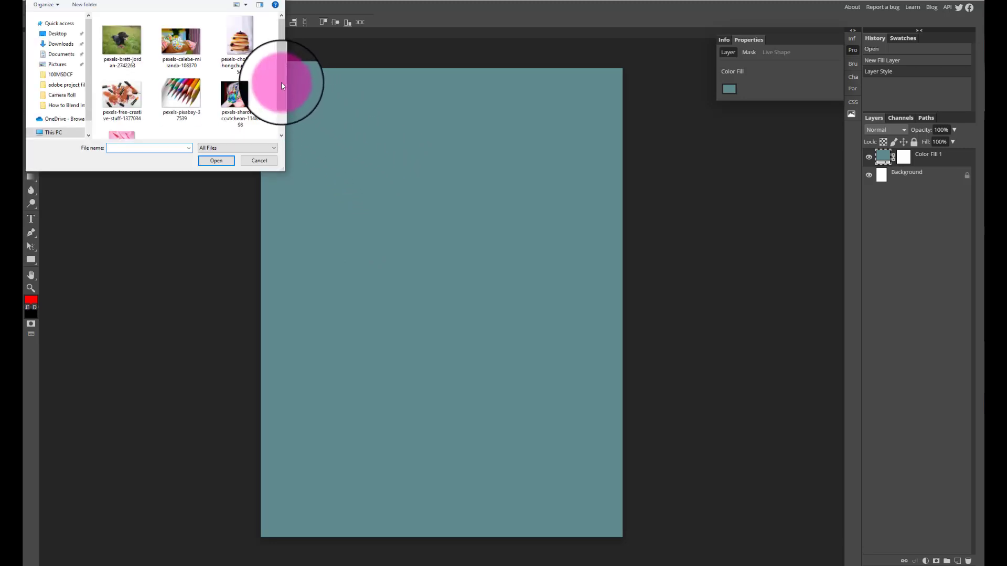
{"action": "mouse_move", "coordinate": [279, 53]}
{"action": "left_mouse_down"}
{"action": "mouse_move", "coordinate": [285, 89]}
{"action": "mouse_move", "coordinate": [278, 48]}
{"action": "left_mouse_up"}
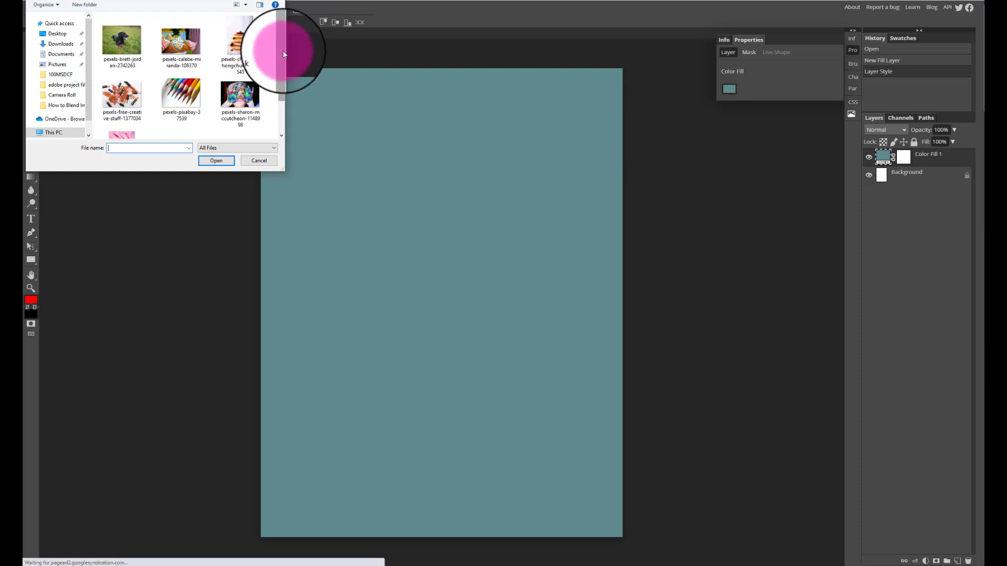
{"action": "left_click_drag", "start_coordinate": [283, 54], "coordinate": [285, 96]}
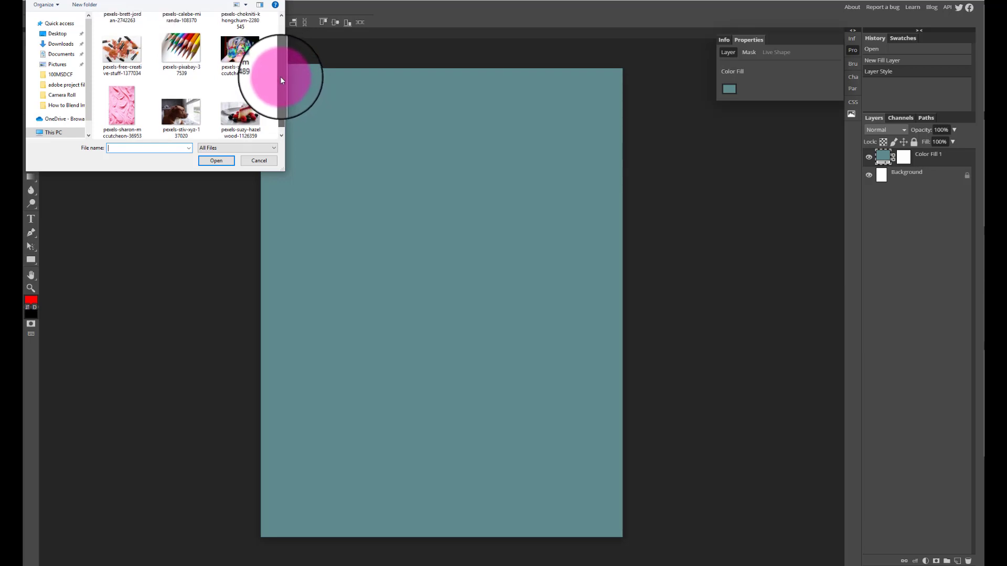
{"action": "left_click", "coordinate": [194, 66]}
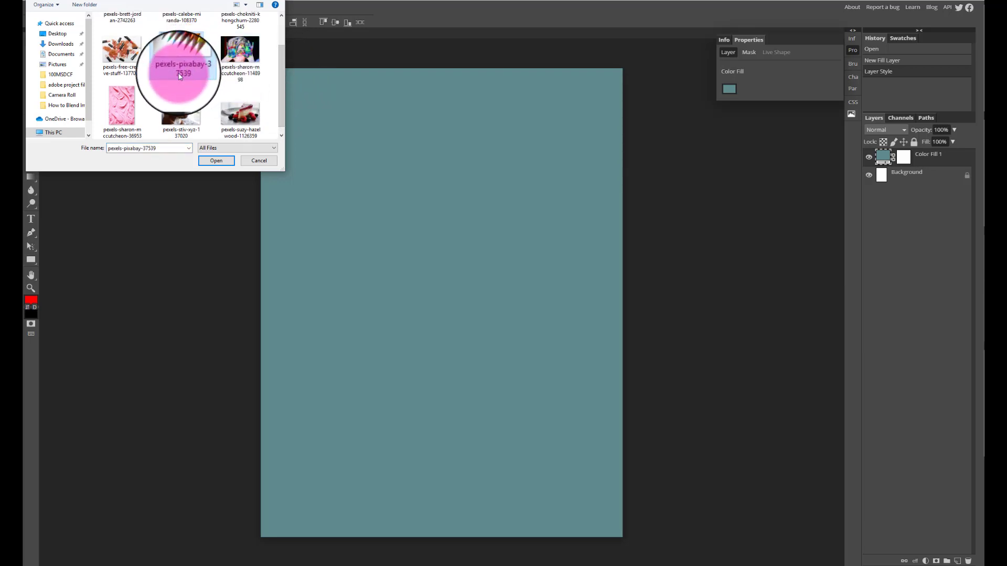
{"action": "left_click", "coordinate": [131, 102], "text": "ctrl"}
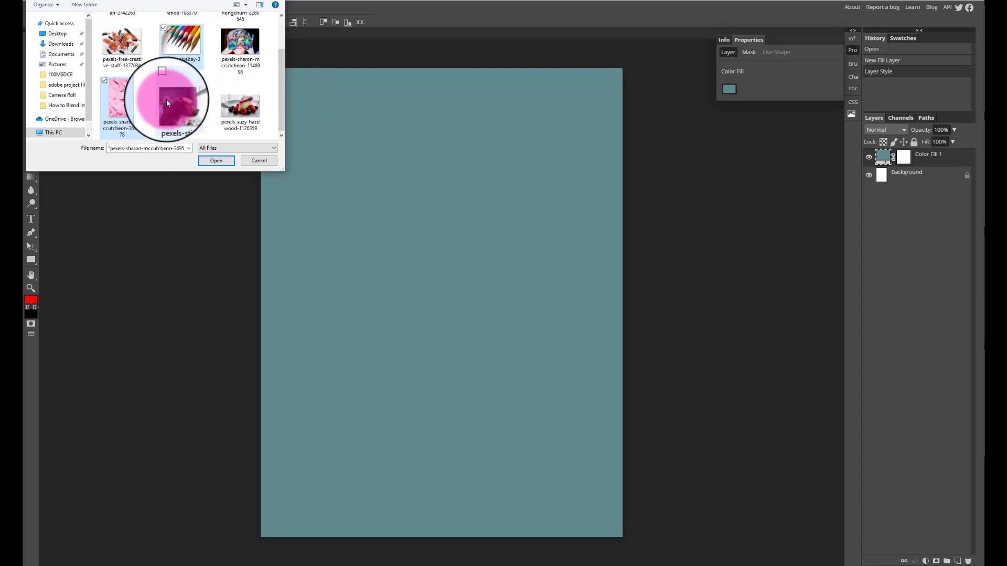
{"action": "left_click", "coordinate": [167, 100], "text": "ctrl"}
{"action": "scroll", "coordinate": [281, 109], "scroll_direction": "up", "scroll_amount": 1}
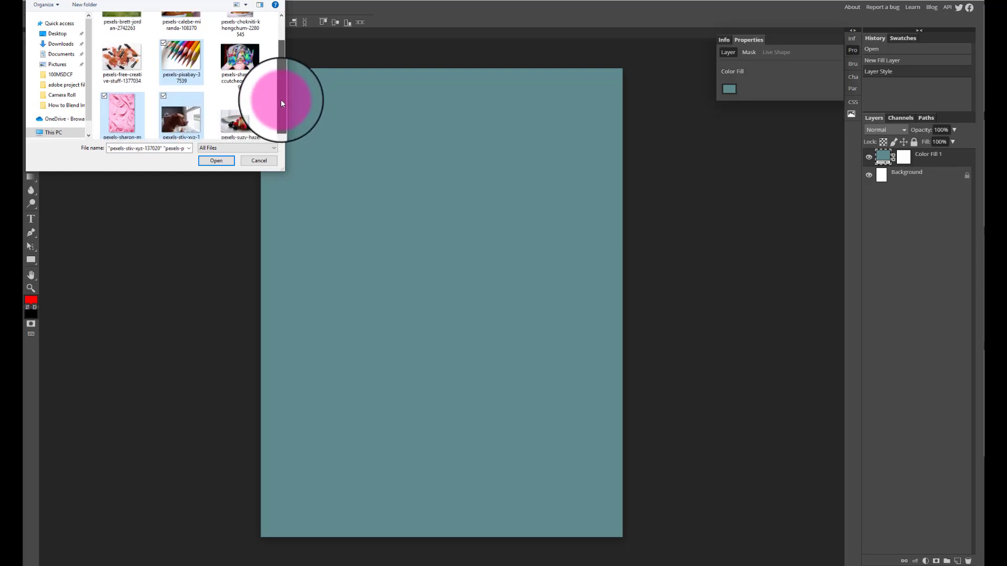
{"action": "left_click", "coordinate": [243, 90], "text": "ctrl"}
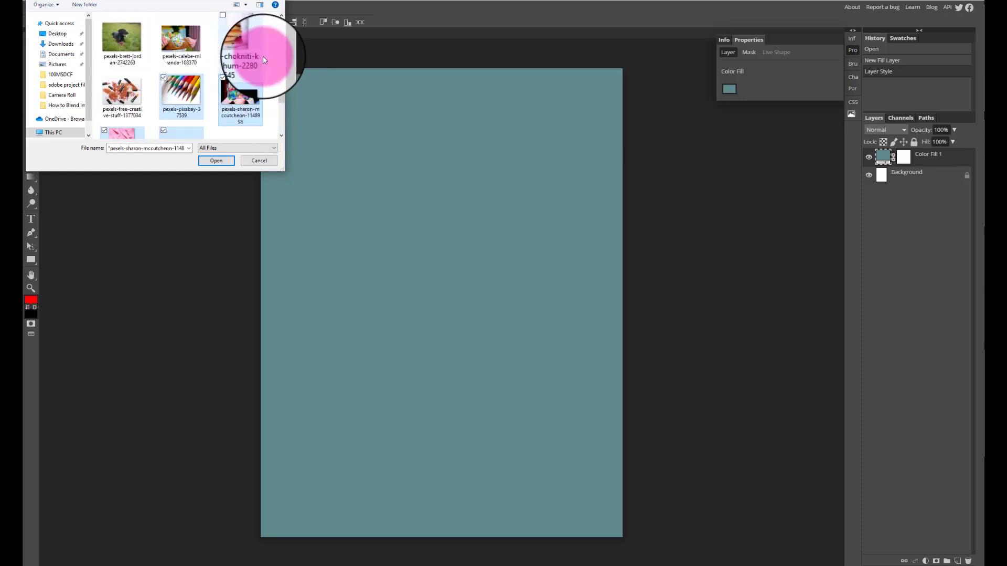
{"action": "left_click_drag", "start_coordinate": [281, 69], "coordinate": [283, 48]}
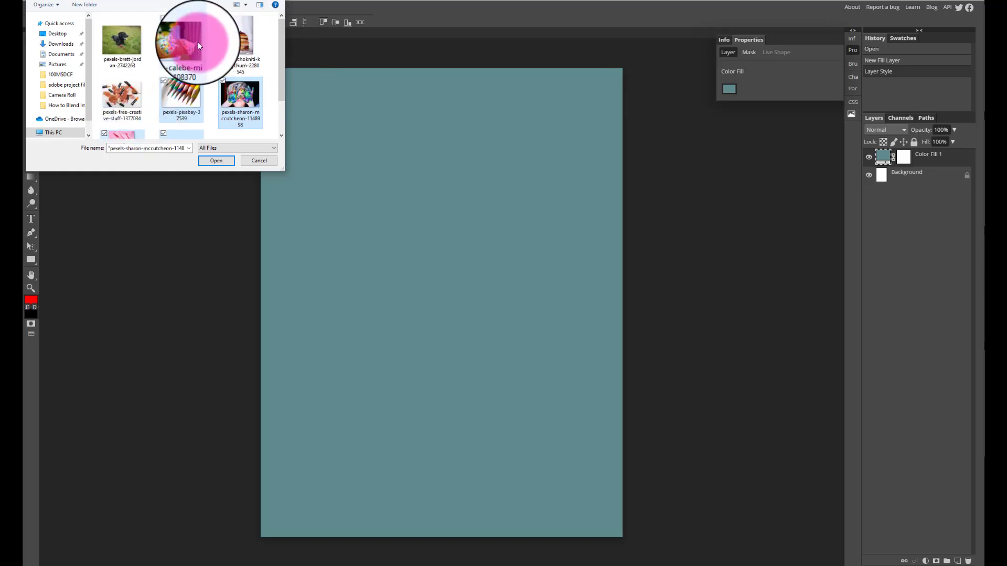
{"action": "left_click", "coordinate": [232, 43], "text": "ctrl"}
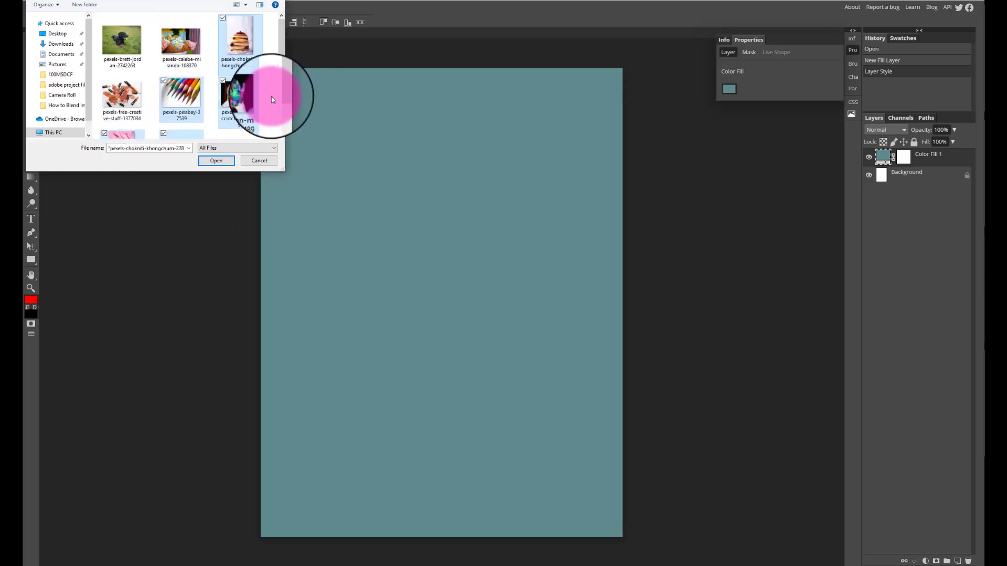
{"action": "left_click", "coordinate": [223, 160]}
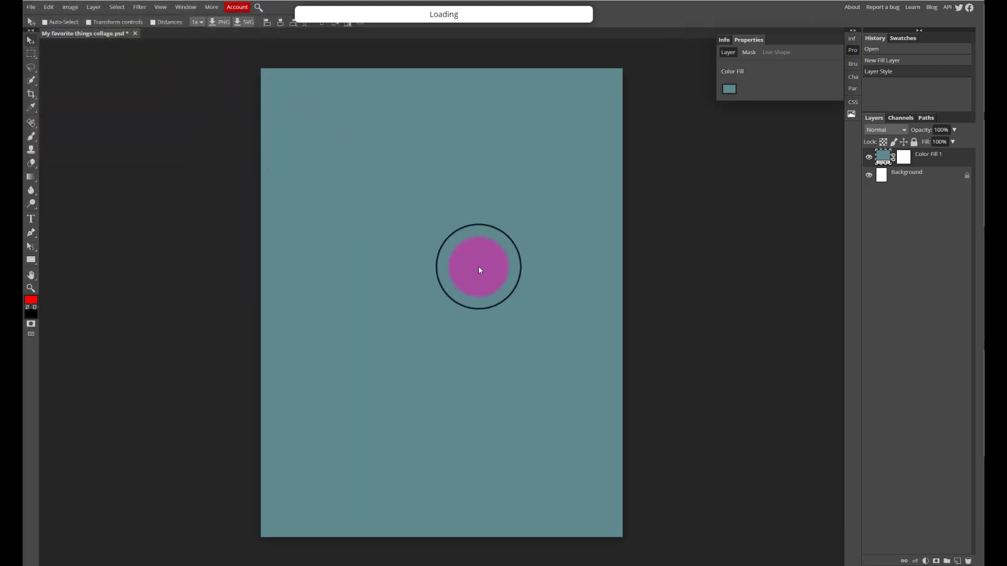
{"action": "left_click", "coordinate": [247, 565]}
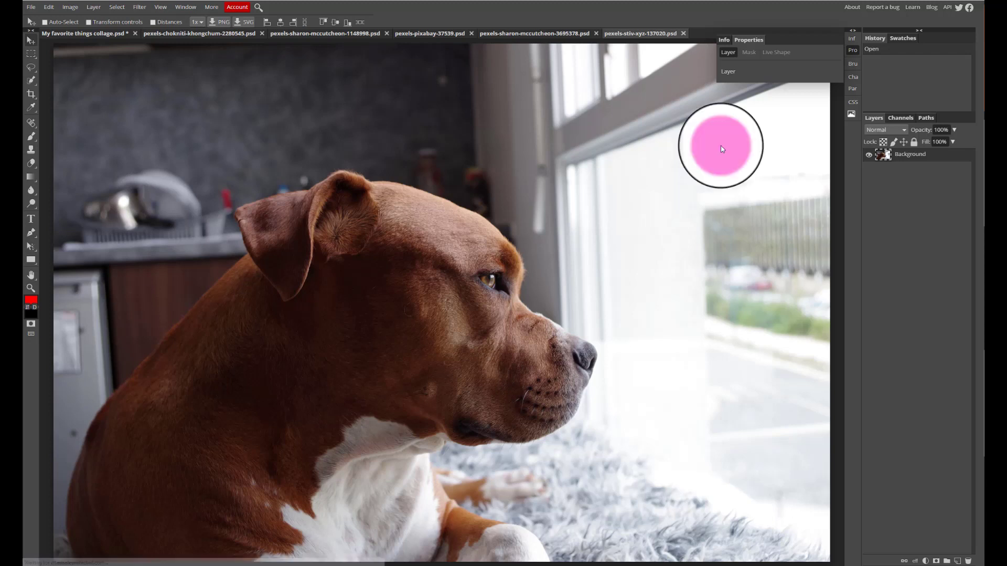
Review the pink frosting, colored pencils, painted hands and pancake stack photos, and return to the brown dog photo.
{"action": "left_click", "coordinate": [527, 34]}
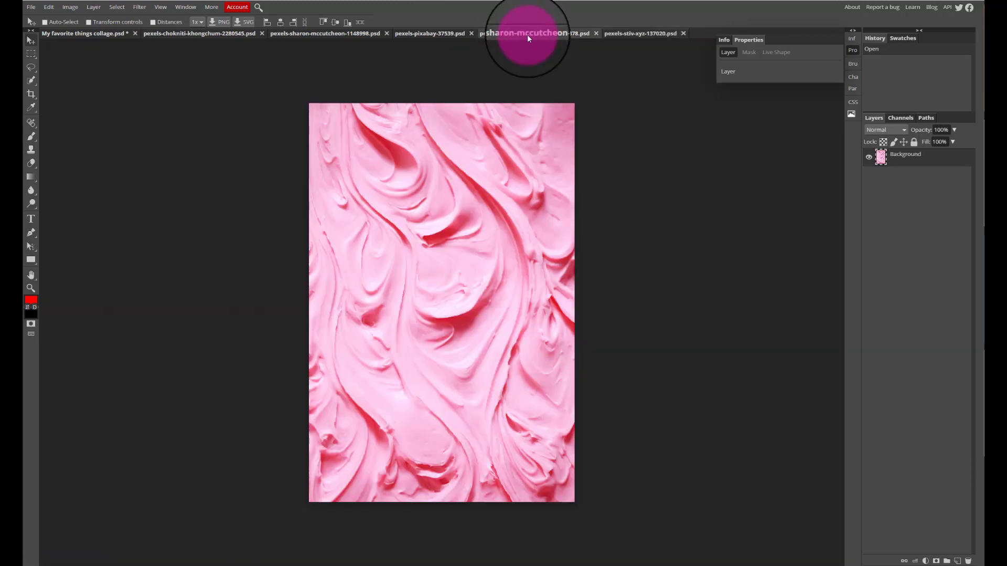
{"action": "left_click", "coordinate": [447, 33]}
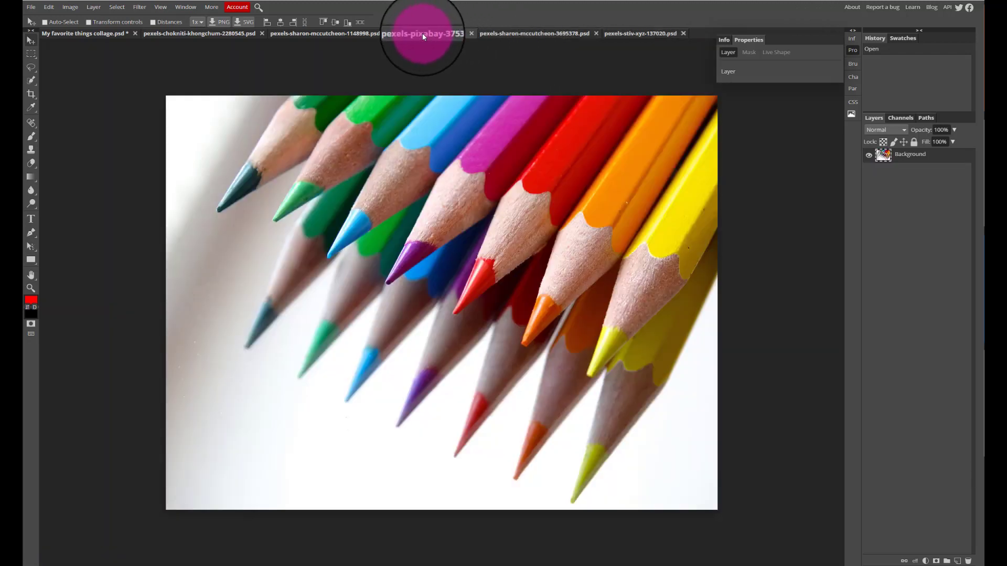
{"action": "left_click", "coordinate": [344, 34]}
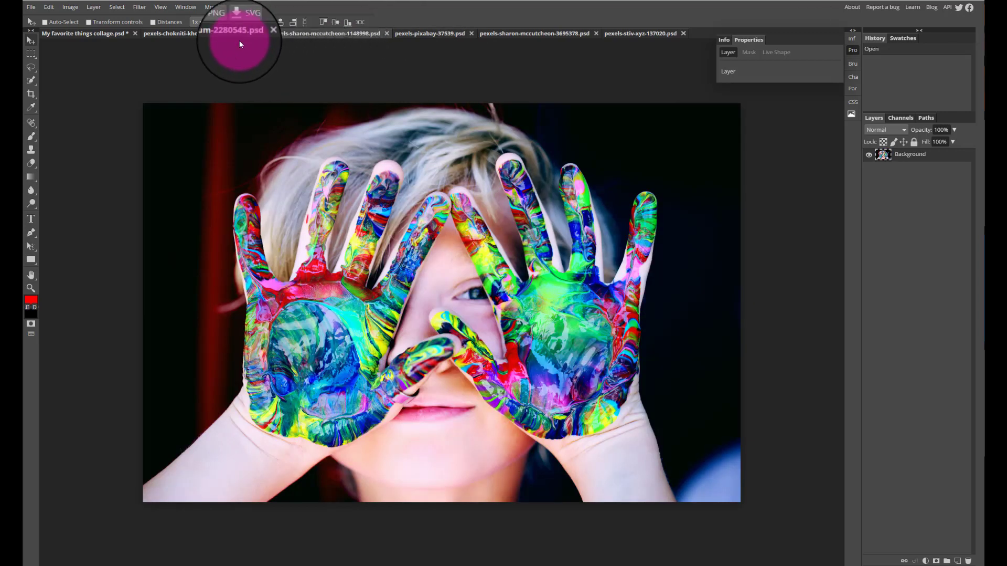
{"action": "left_click", "coordinate": [225, 34]}
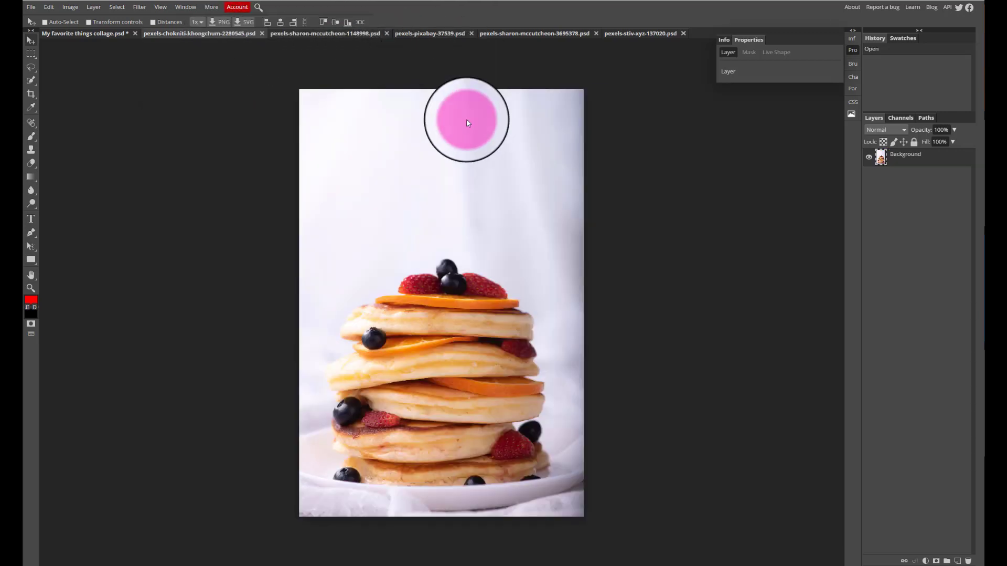
{"action": "left_click", "coordinate": [633, 35]}
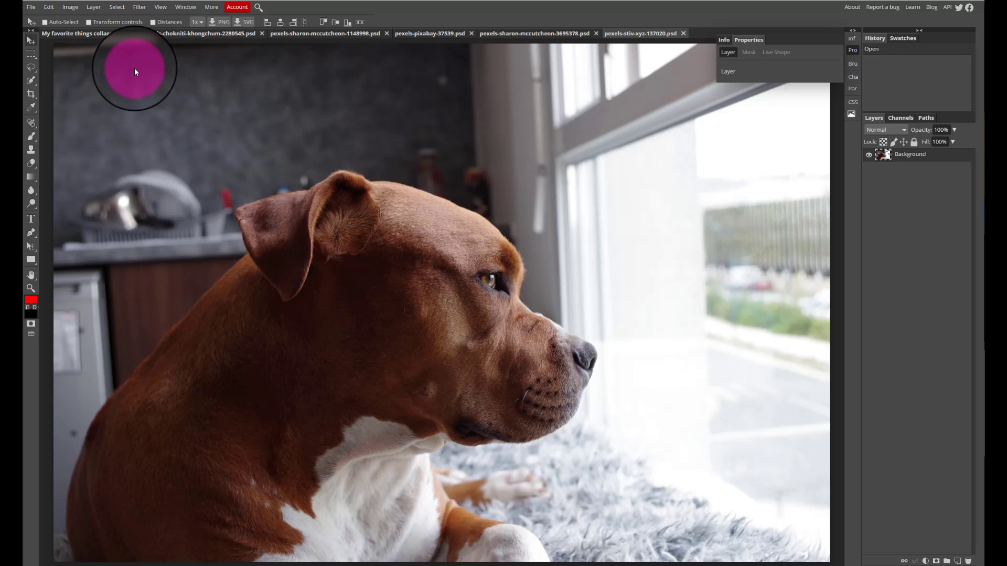
Select the brown dog using the Quick Selection tool with a 610 px brush.
{"action": "right_click", "coordinate": [30, 77]}
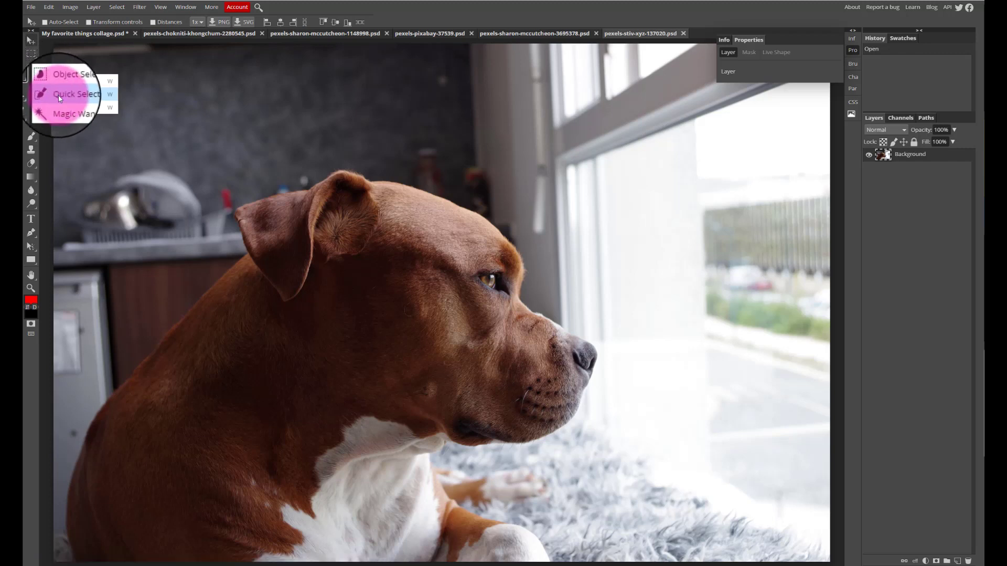
{"action": "left_click", "coordinate": [72, 96]}
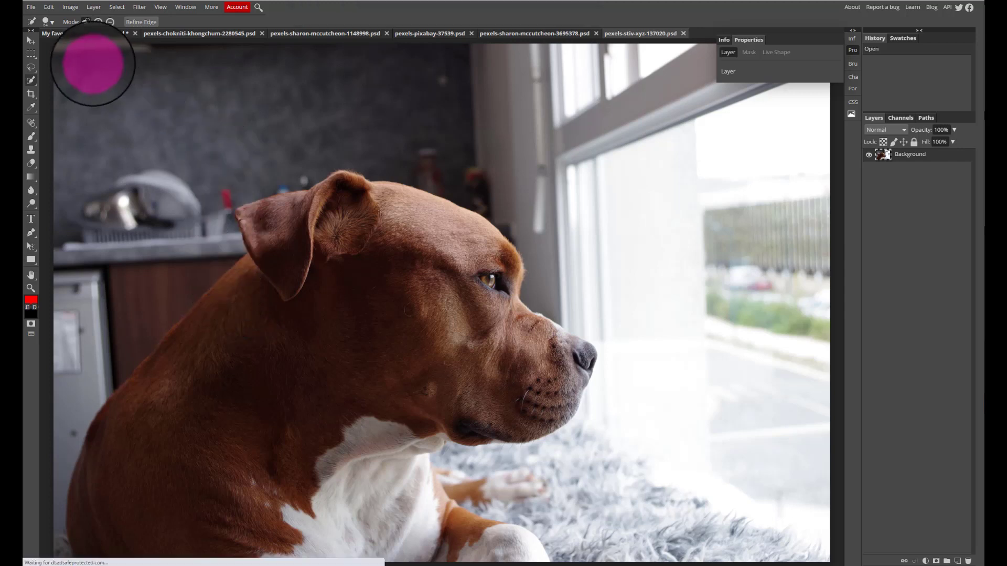
{"action": "left_click", "coordinate": [51, 21]}
{"action": "left_click_drag", "start_coordinate": [81, 46], "coordinate": [114, 49]}
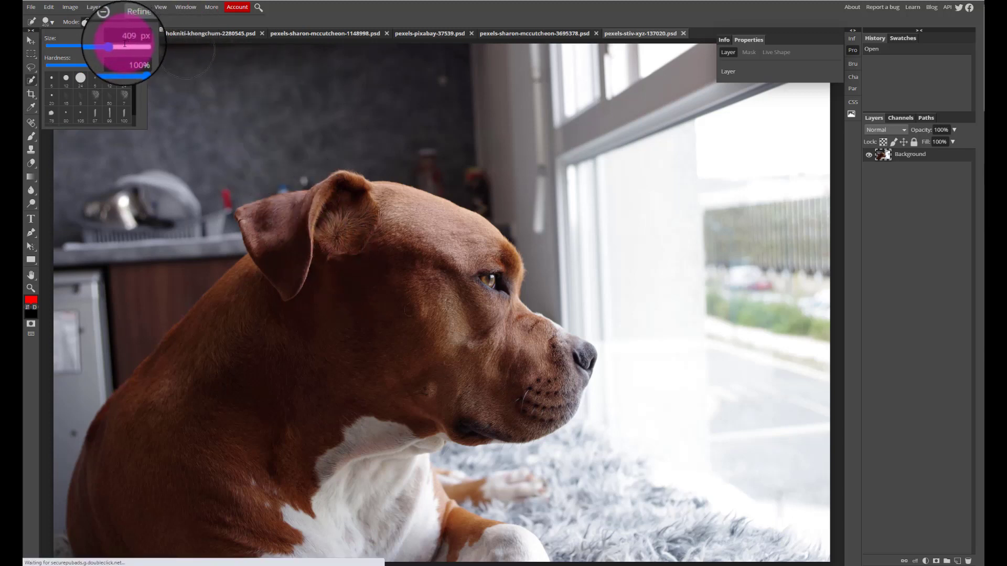
{"action": "left_click_drag", "start_coordinate": [125, 45], "coordinate": [126, 46]}
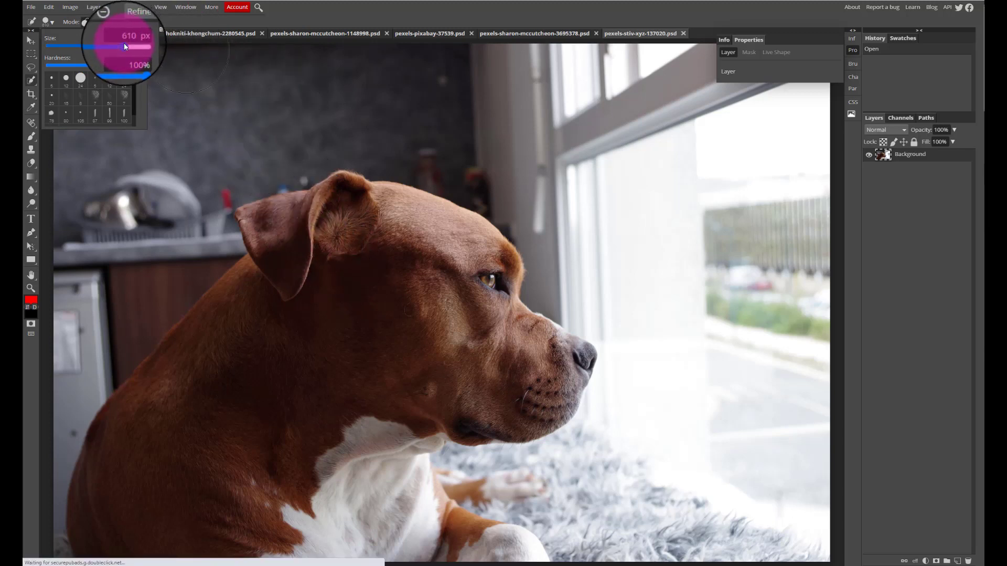
{"action": "left_click", "coordinate": [298, 13]}
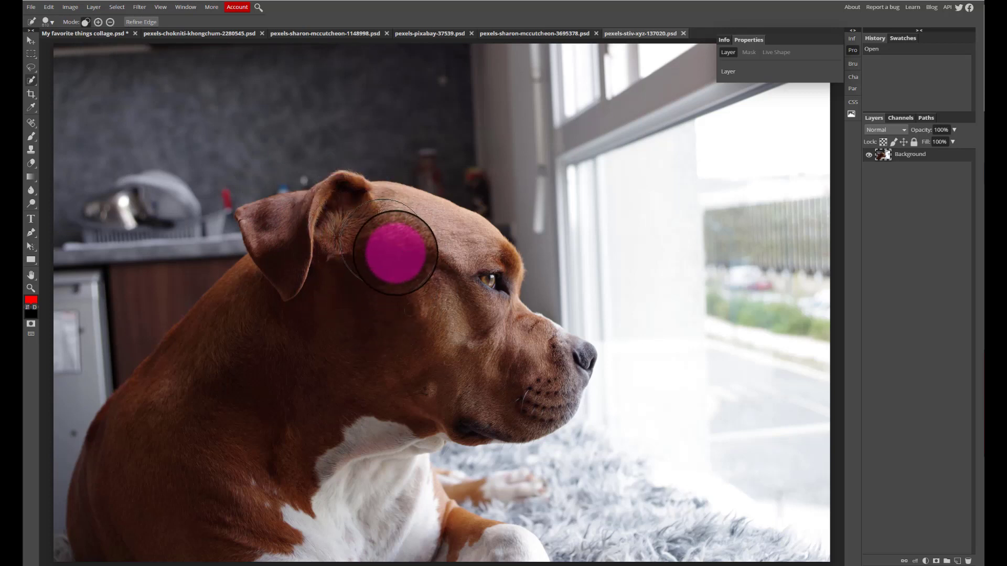
{"action": "left_click", "coordinate": [332, 300]}
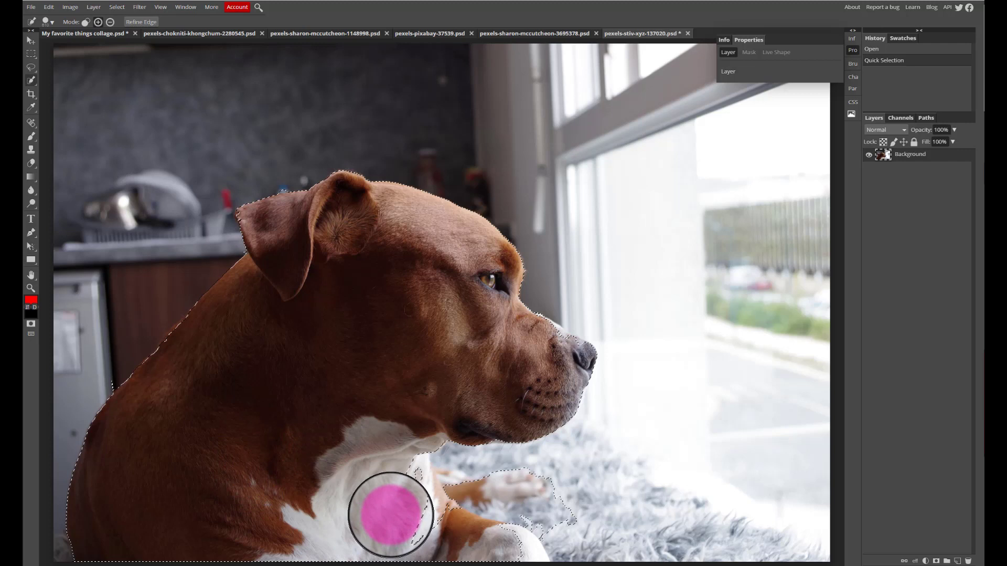
Extend the selection from the dog's chest across the window, and subtract the window and rug area from it.
{"action": "mouse_move", "coordinate": [391, 514]}
{"action": "left_mouse_down"}
{"action": "mouse_move", "coordinate": [390, 468]}
{"action": "mouse_move", "coordinate": [417, 533]}
{"action": "mouse_move", "coordinate": [472, 559]}
{"action": "mouse_move", "coordinate": [517, 561]}
{"action": "mouse_move", "coordinate": [429, 544]}
{"action": "mouse_move", "coordinate": [353, 491]}
{"action": "mouse_move", "coordinate": [363, 451]}
{"action": "mouse_move", "coordinate": [355, 435]}
{"action": "mouse_move", "coordinate": [373, 480]}
{"action": "mouse_move", "coordinate": [297, 432]}
{"action": "mouse_move", "coordinate": [359, 289]}
{"action": "mouse_move", "coordinate": [605, 214]}
{"action": "mouse_move", "coordinate": [645, 148]}
{"action": "mouse_move", "coordinate": [681, 191]}
{"action": "mouse_move", "coordinate": [770, 368]}
{"action": "left_mouse_up"}
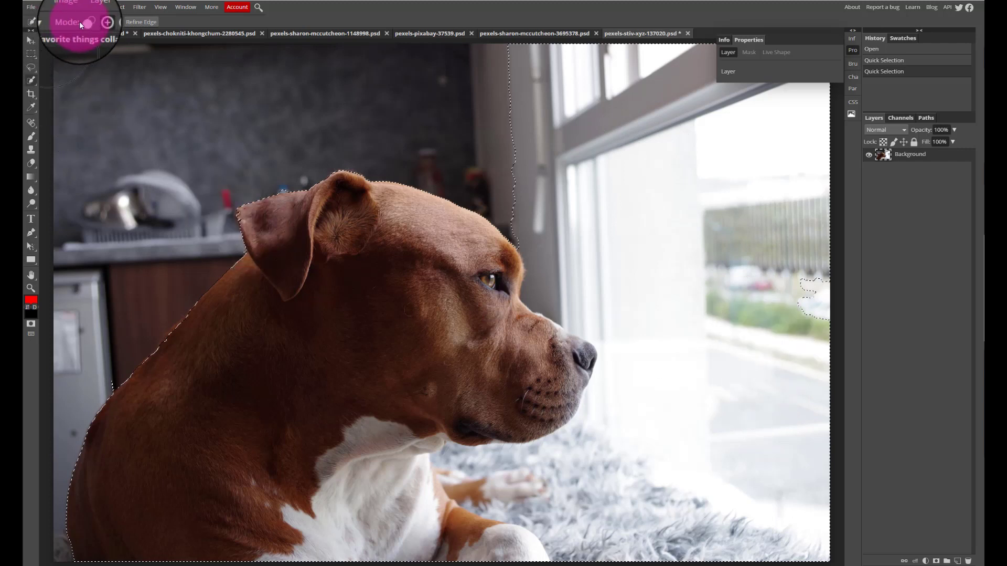
{"action": "left_click", "coordinate": [109, 22]}
{"action": "mouse_move", "coordinate": [718, 380]}
{"action": "left_mouse_down"}
{"action": "mouse_move", "coordinate": [787, 476]}
{"action": "mouse_move", "coordinate": [800, 522]}
{"action": "mouse_move", "coordinate": [756, 432]}
{"action": "mouse_move", "coordinate": [731, 294]}
{"action": "mouse_move", "coordinate": [750, 298]}
{"action": "left_mouse_up"}
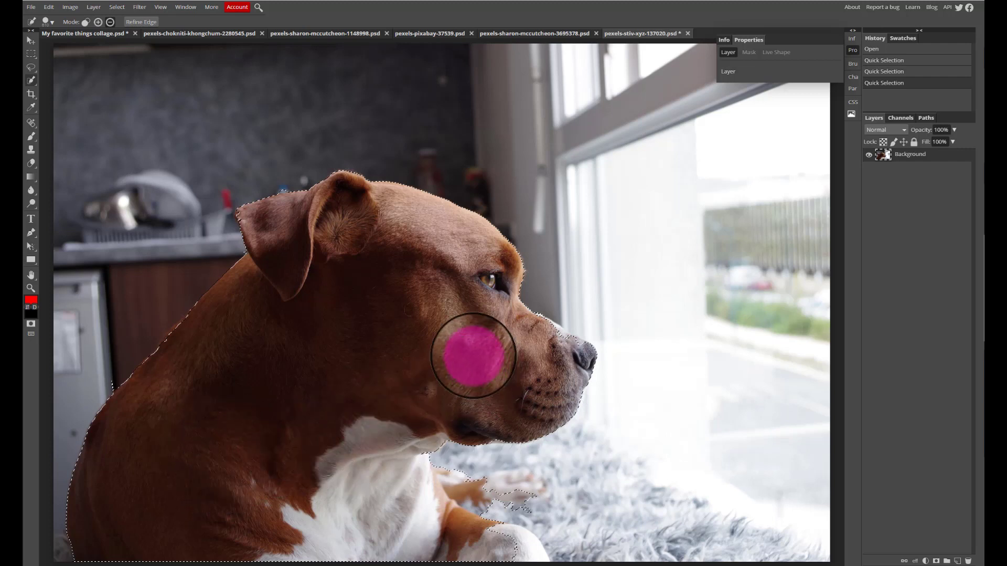
Refine the dog selection around the snout, chest, front paw and back, starting with a 41 px brush in add mode.
{"action": "left_click", "coordinate": [52, 22]}
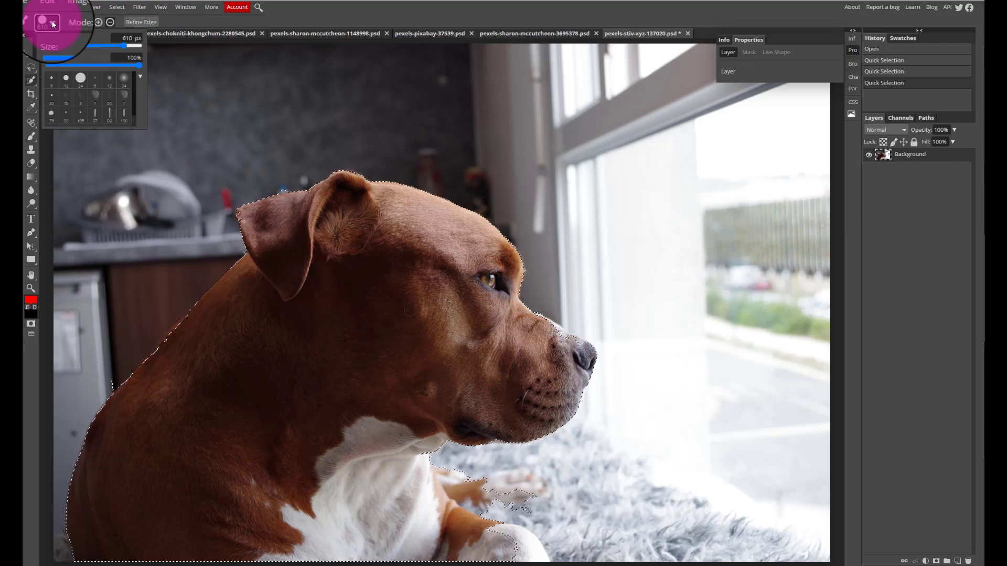
{"action": "left_click", "coordinate": [76, 46]}
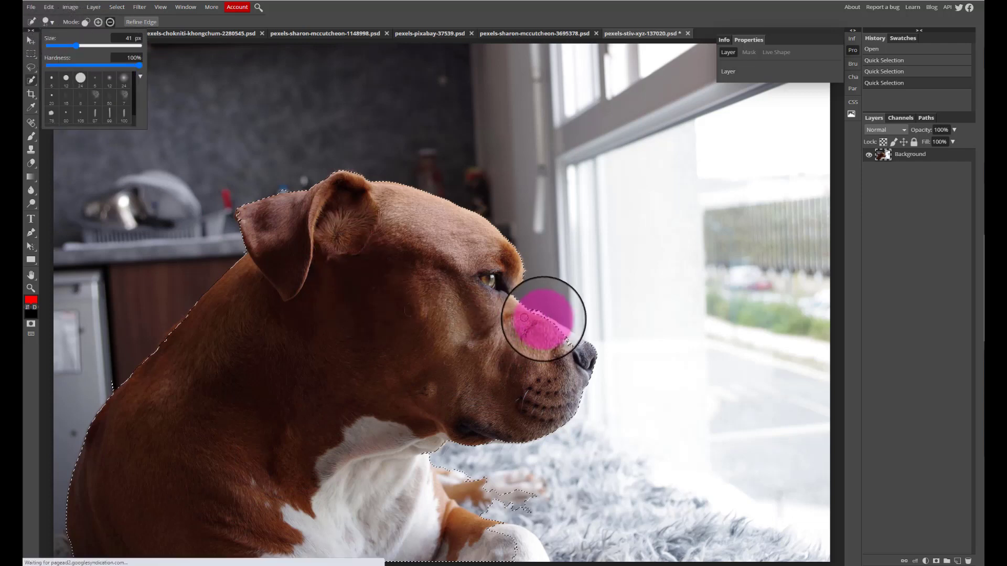
{"action": "left_click", "coordinate": [103, 26]}
{"action": "mouse_move", "coordinate": [512, 404]}
{"action": "left_mouse_down"}
{"action": "mouse_move", "coordinate": [561, 349]}
{"action": "mouse_move", "coordinate": [541, 323]}
{"action": "mouse_move", "coordinate": [556, 324]}
{"action": "mouse_move", "coordinate": [567, 346]}
{"action": "left_mouse_up"}
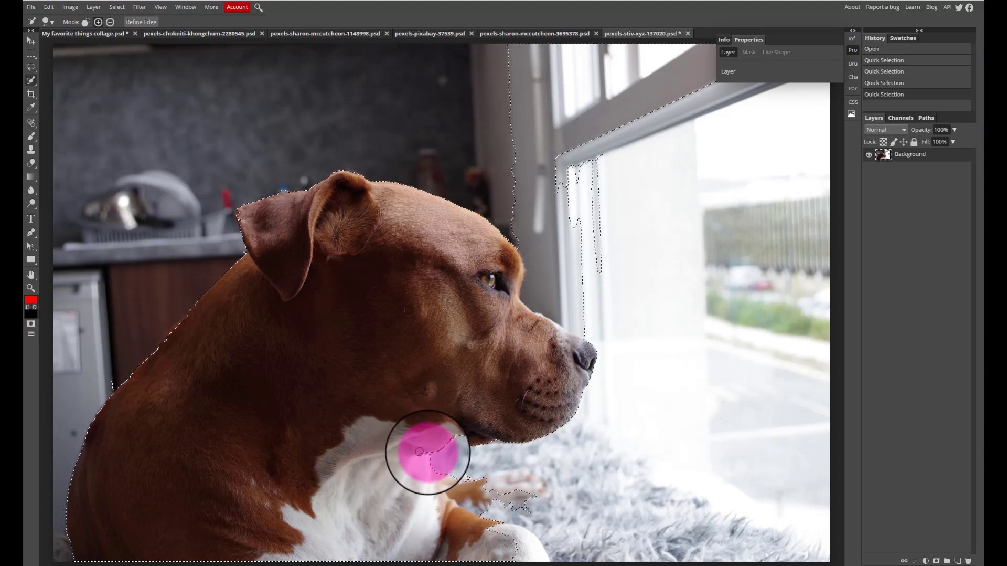
{"action": "mouse_move", "coordinate": [419, 451]}
{"action": "left_mouse_down"}
{"action": "mouse_move", "coordinate": [480, 490]}
{"action": "mouse_move", "coordinate": [501, 528]}
{"action": "mouse_move", "coordinate": [487, 530]}
{"action": "mouse_move", "coordinate": [531, 540]}
{"action": "mouse_move", "coordinate": [543, 562]}
{"action": "left_mouse_up"}
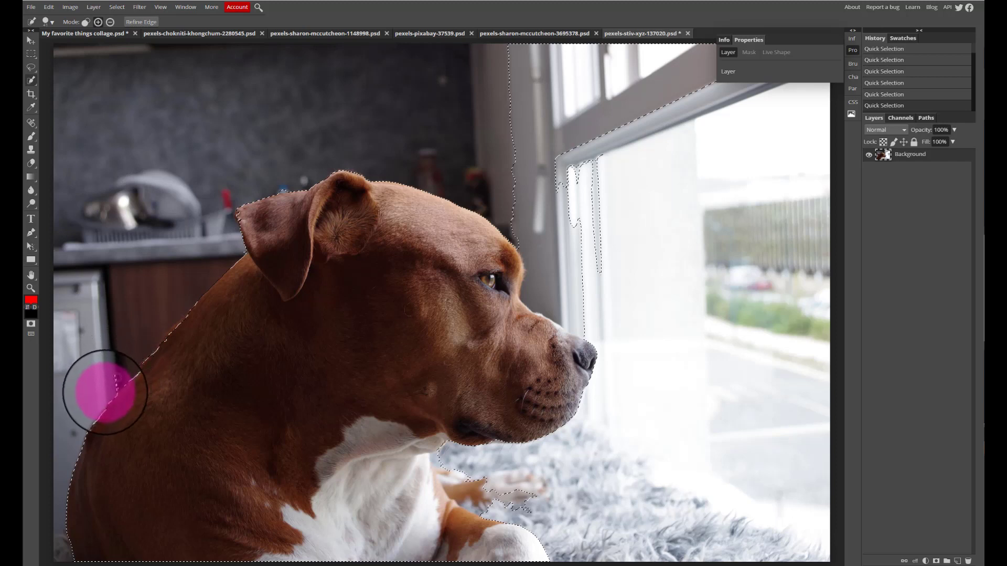
{"action": "left_click_drag", "start_coordinate": [99, 393], "coordinate": [140, 315]}
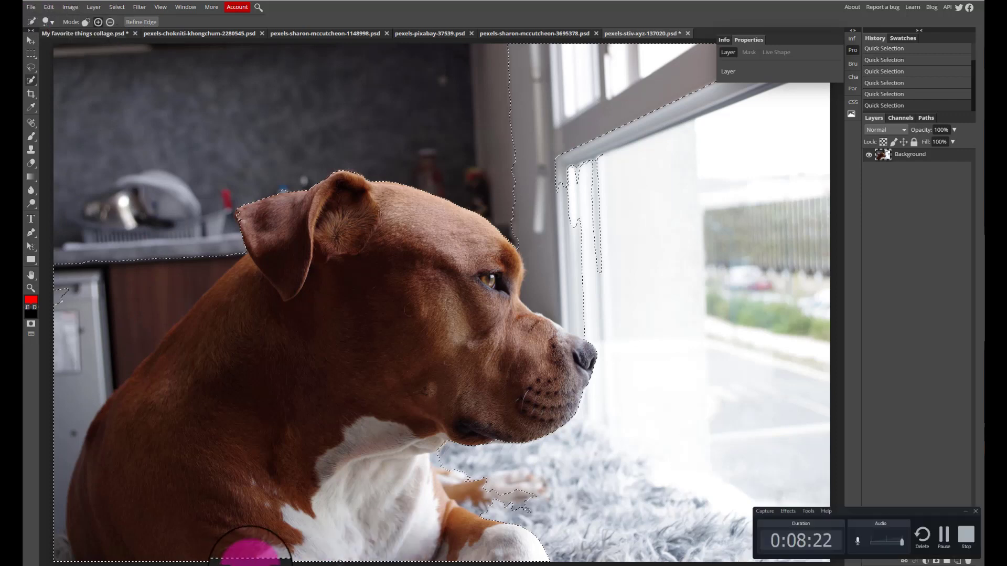
{"action": "left_click", "coordinate": [944, 534]}
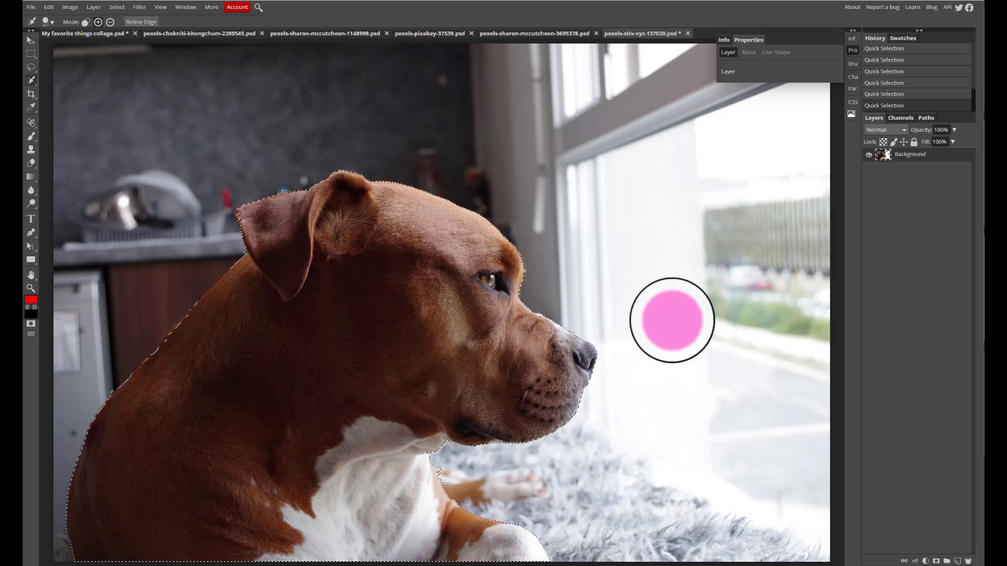
Try clearing the selected dog and undo it, and try deselecting the dog and undo that too.
{"action": "key", "text": "Delete"}
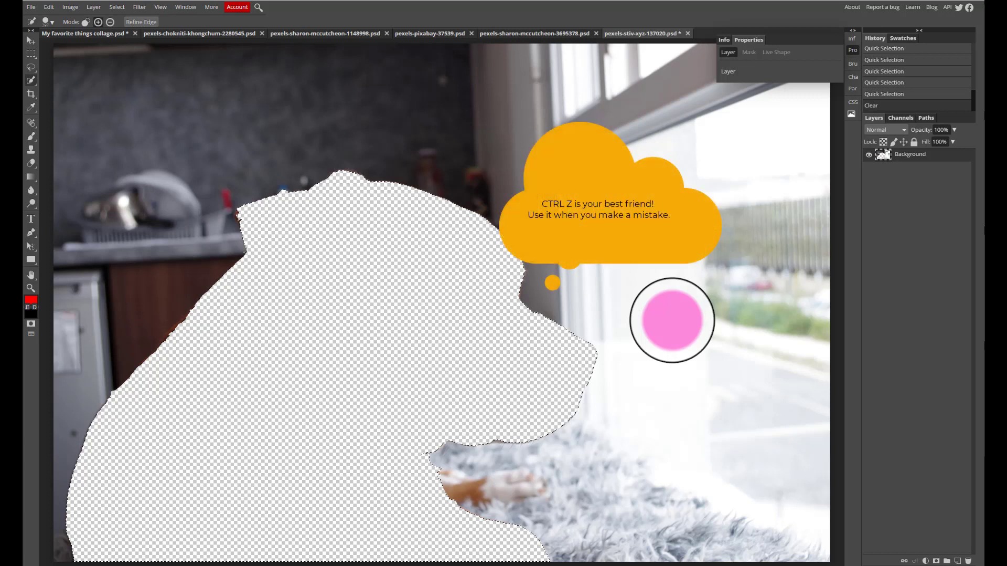
{"action": "key", "text": "ctrl+z"}
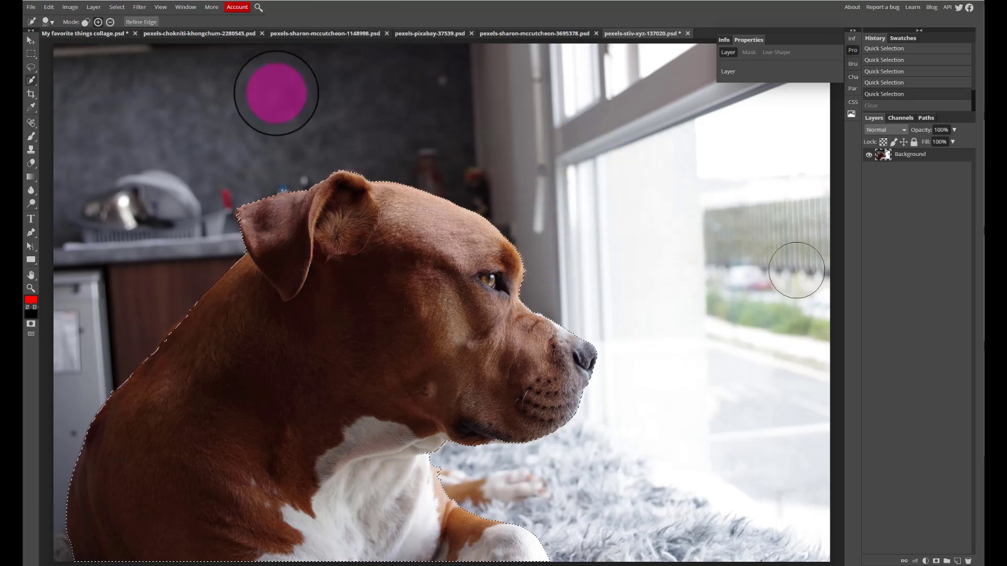
{"action": "left_click", "coordinate": [118, 10]}
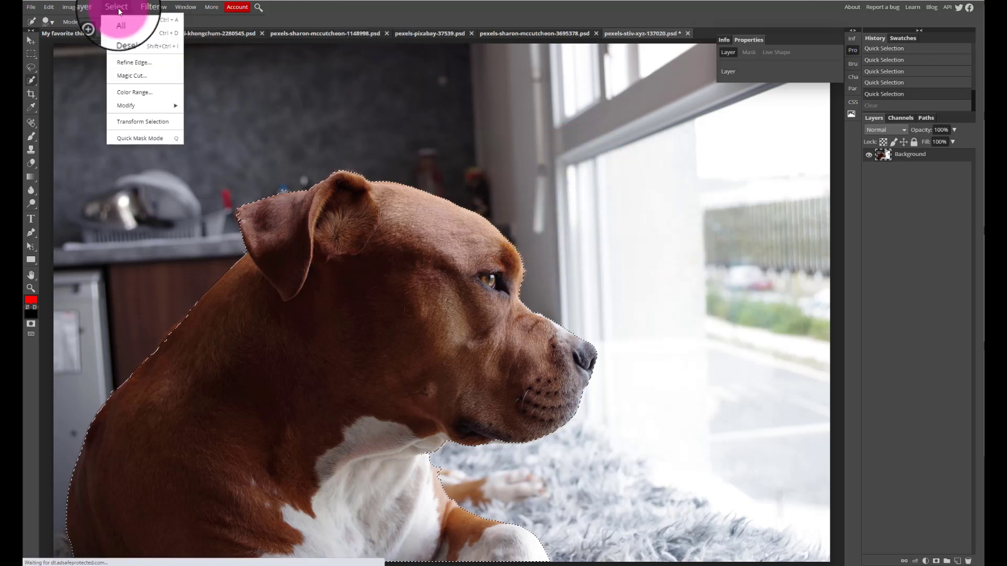
{"action": "left_click", "coordinate": [133, 40]}
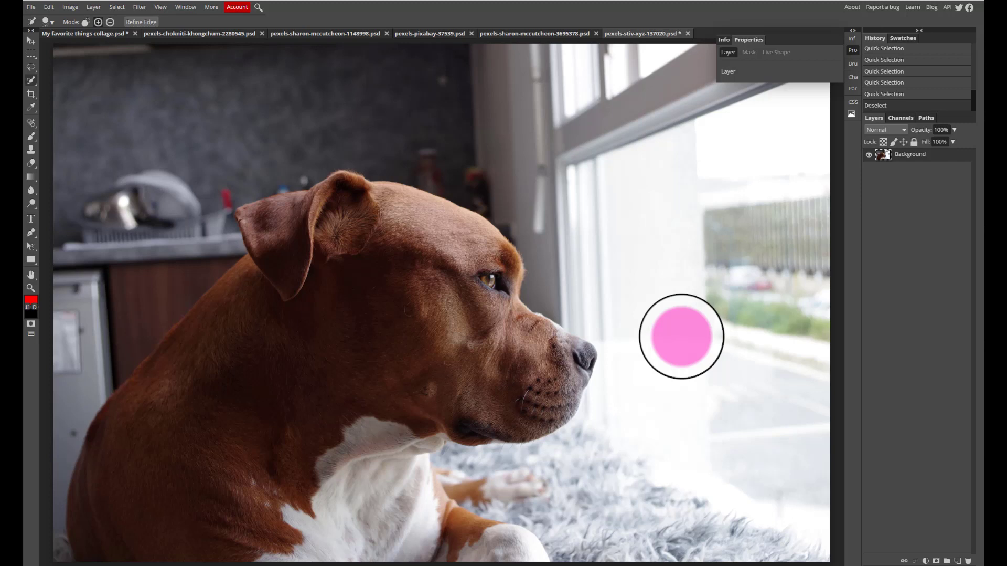
{"action": "key", "text": "ctrl+z"}
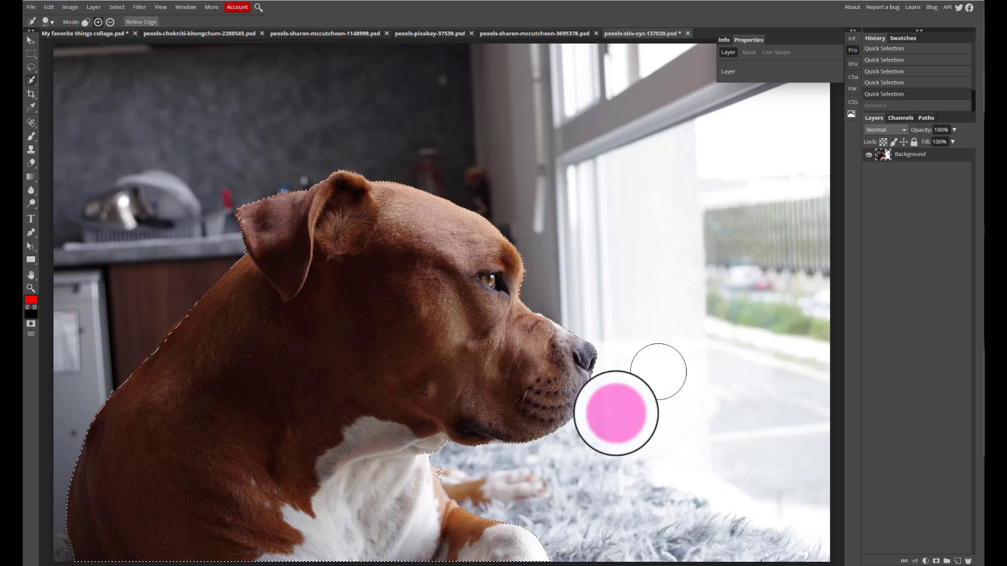
Invert the dog selection and clear the kitchen and window background, leaving nothing selected.
{"action": "left_click", "coordinate": [117, 7]}
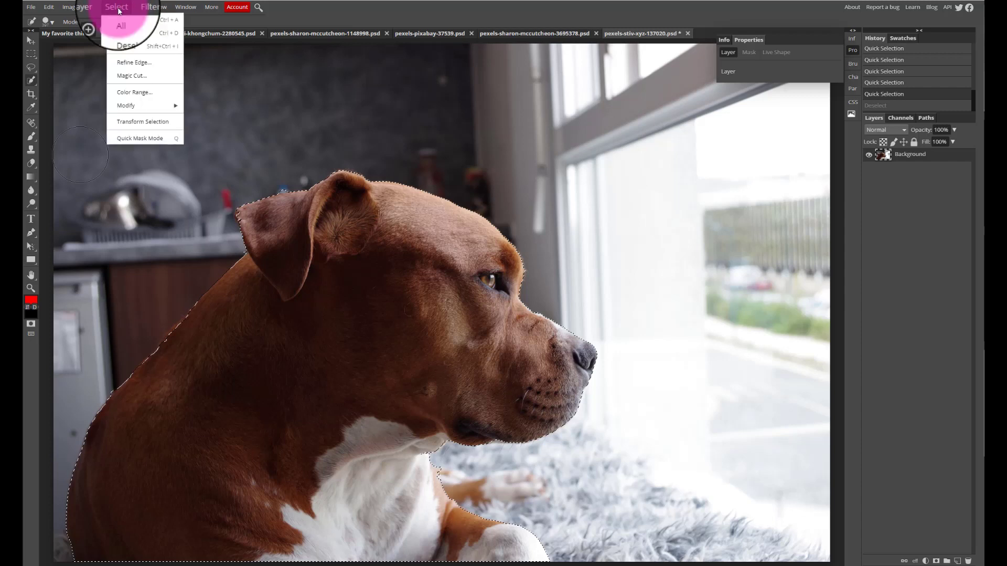
{"action": "left_click", "coordinate": [117, 47]}
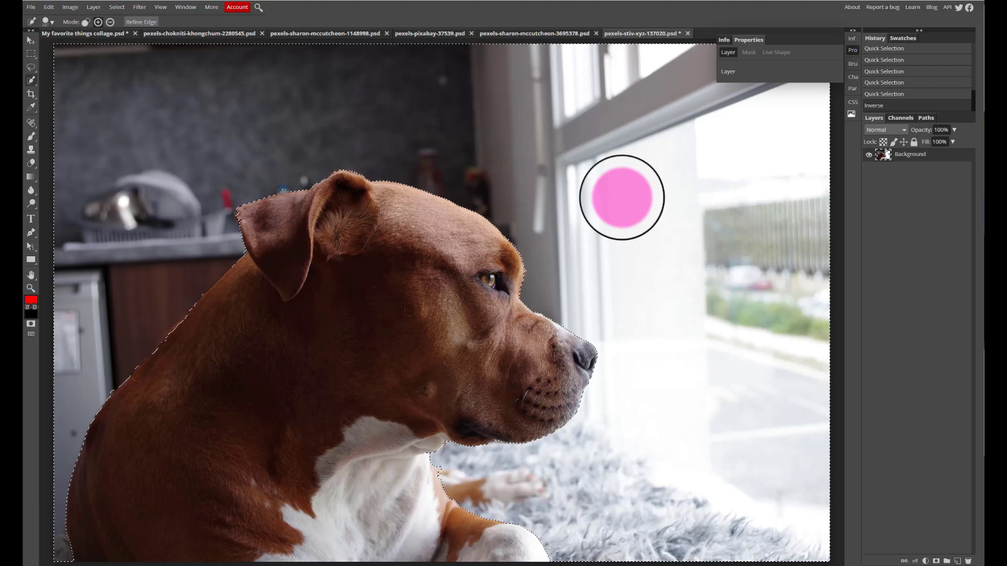
{"action": "key", "text": "Delete"}
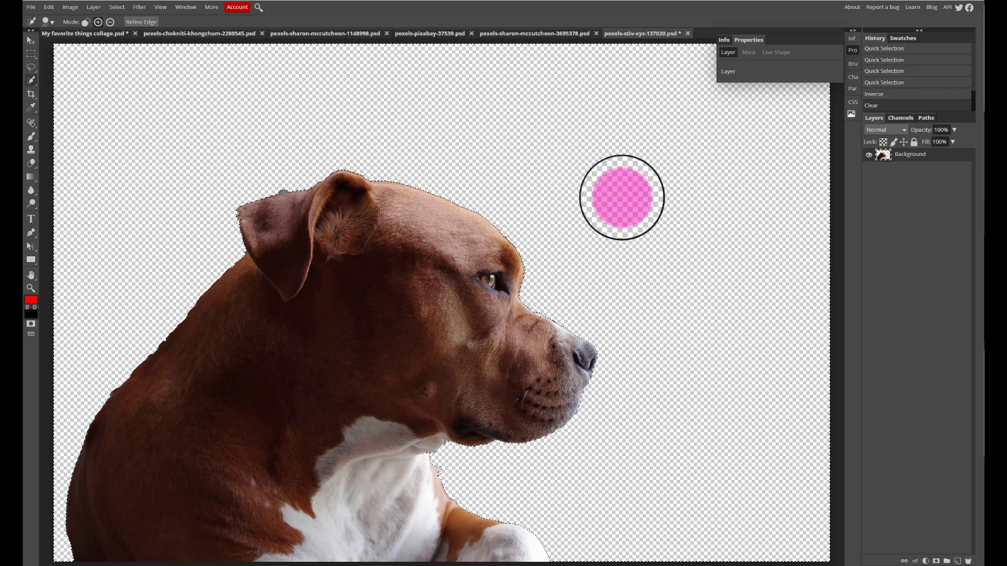
{"action": "left_click", "coordinate": [615, 200]}
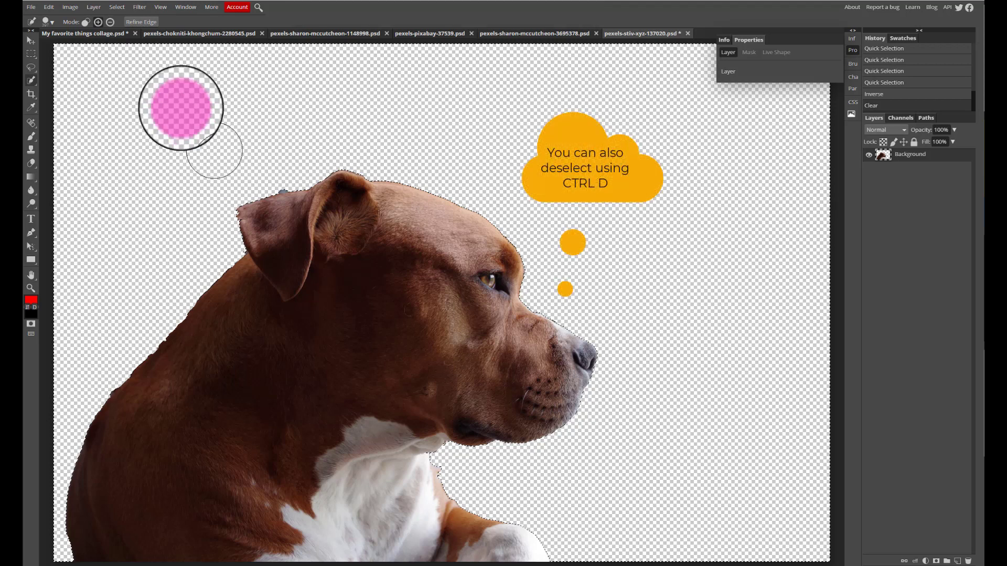
{"action": "left_click", "coordinate": [116, 6]}
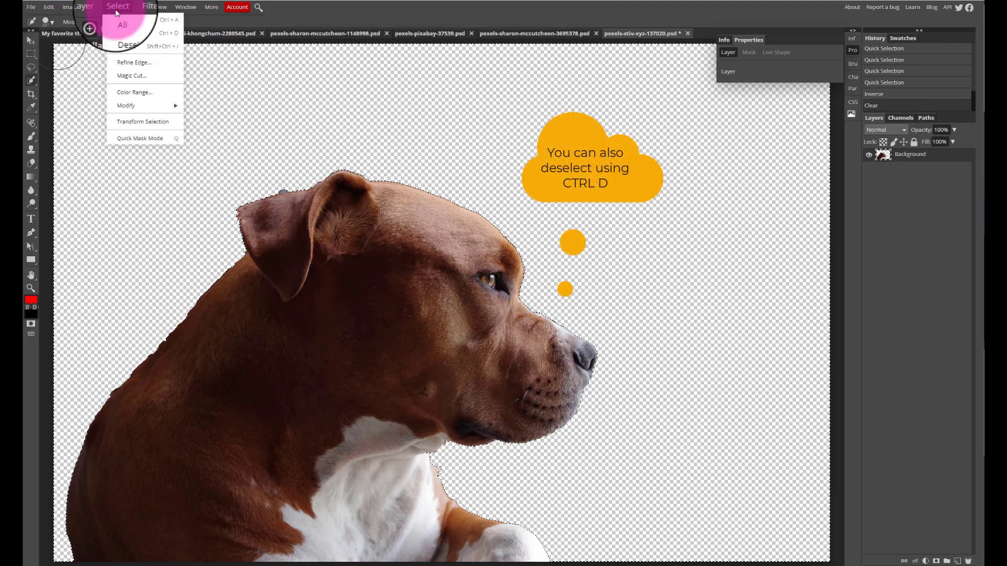
{"action": "left_click", "coordinate": [127, 45]}
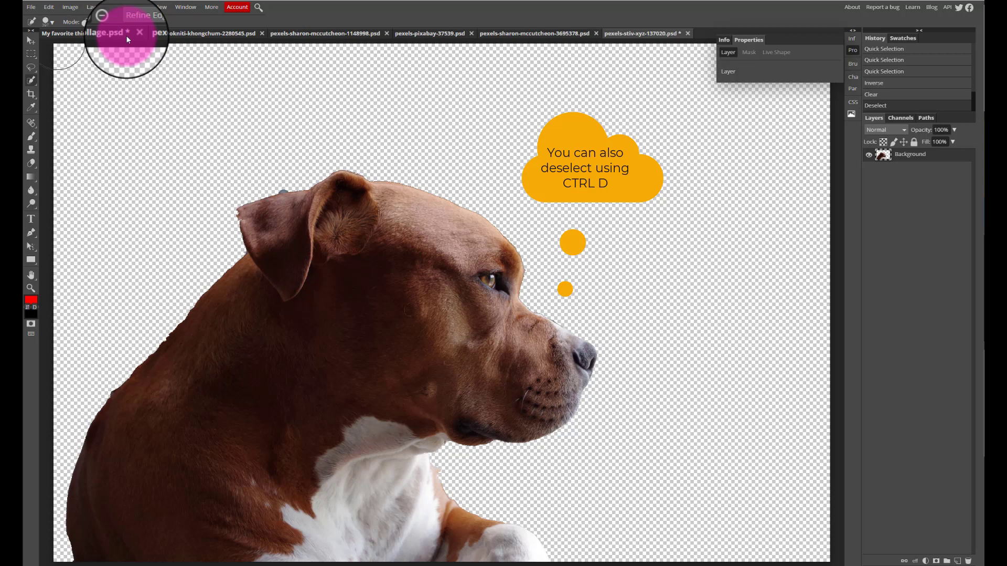
Duplicate the cut-out dog layer into the "My favorite things collage.psd" document.
{"action": "left_click", "coordinate": [31, 41]}
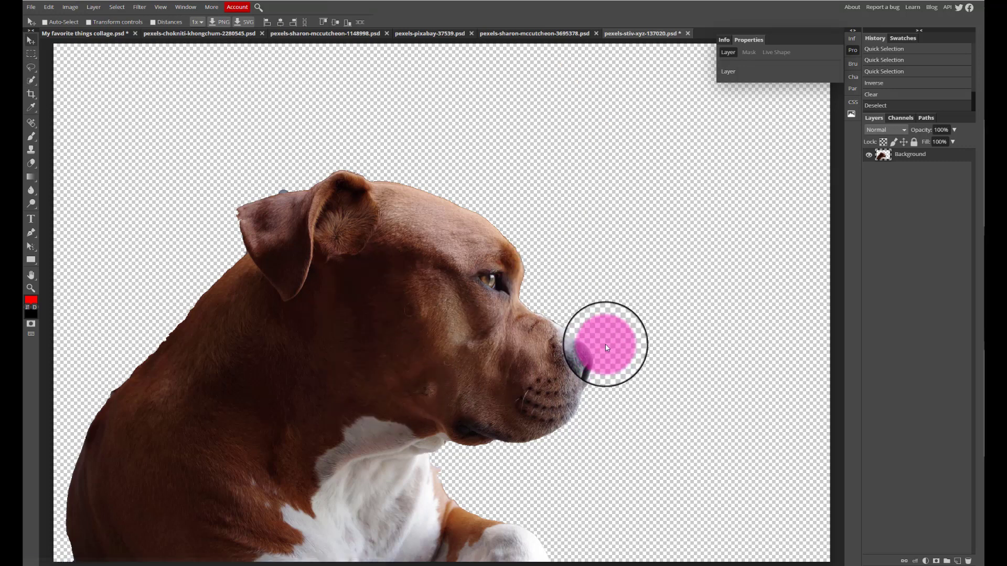
{"action": "right_click", "coordinate": [933, 158]}
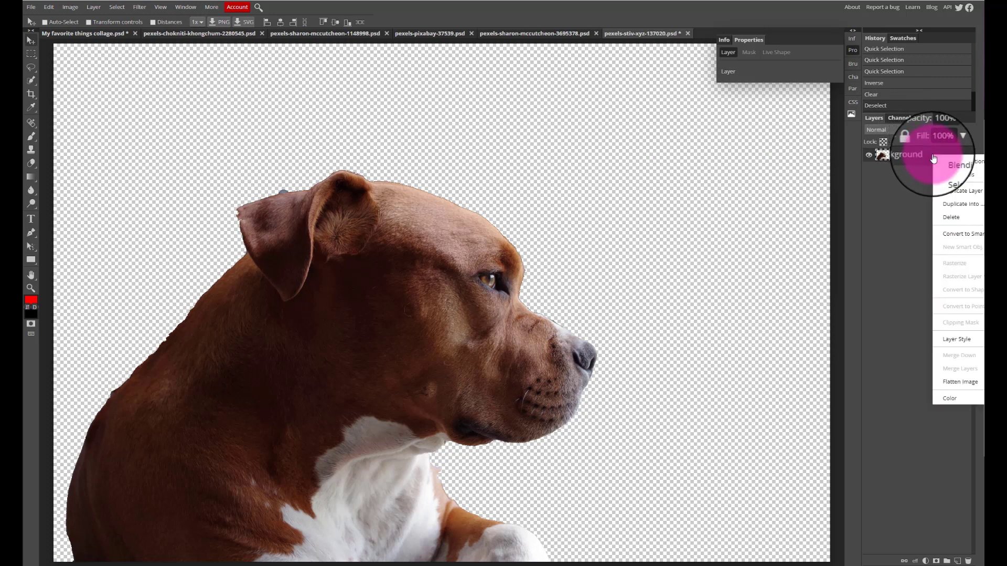
{"action": "left_click", "coordinate": [948, 204]}
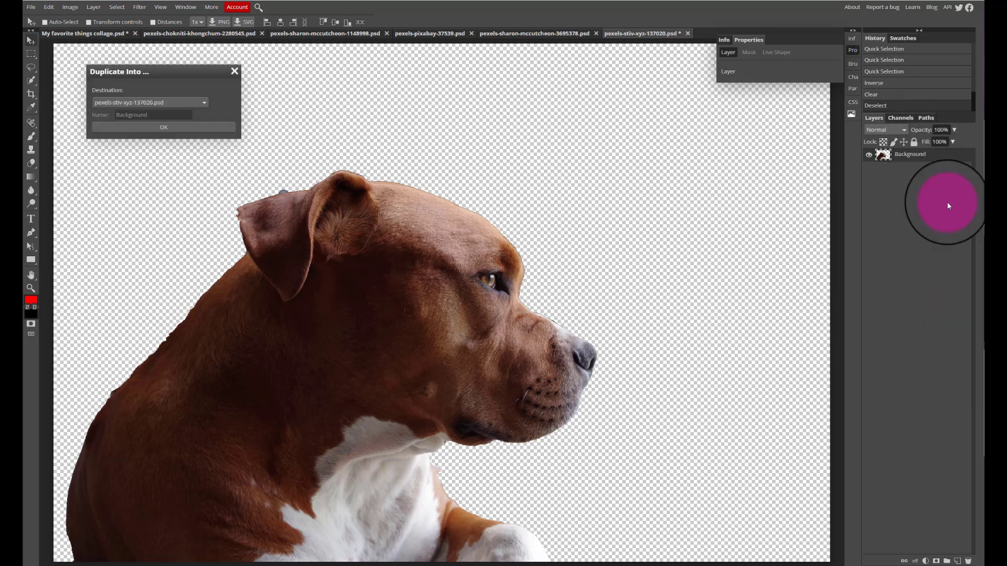
{"action": "left_click", "coordinate": [204, 104]}
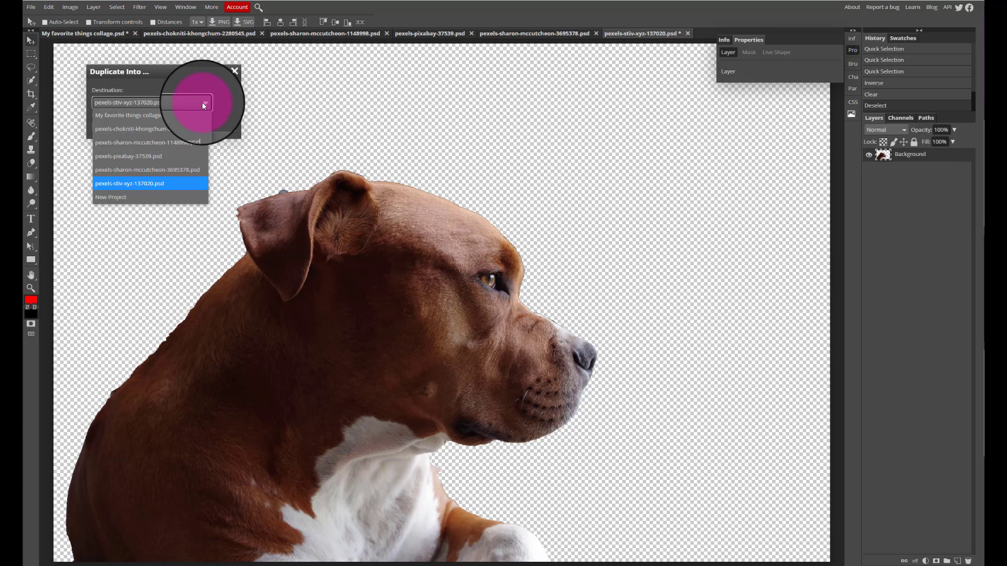
{"action": "left_click", "coordinate": [176, 121]}
{"action": "left_click", "coordinate": [182, 130]}
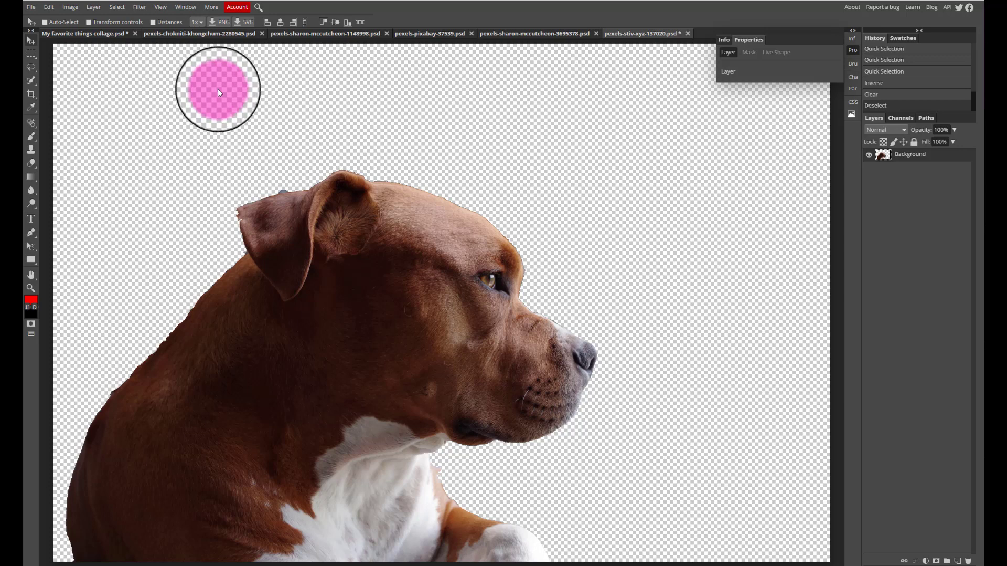
Close the dog photo without saving and shift the dog in the collage until its whole snout fits on the page.
{"action": "left_click", "coordinate": [688, 33]}
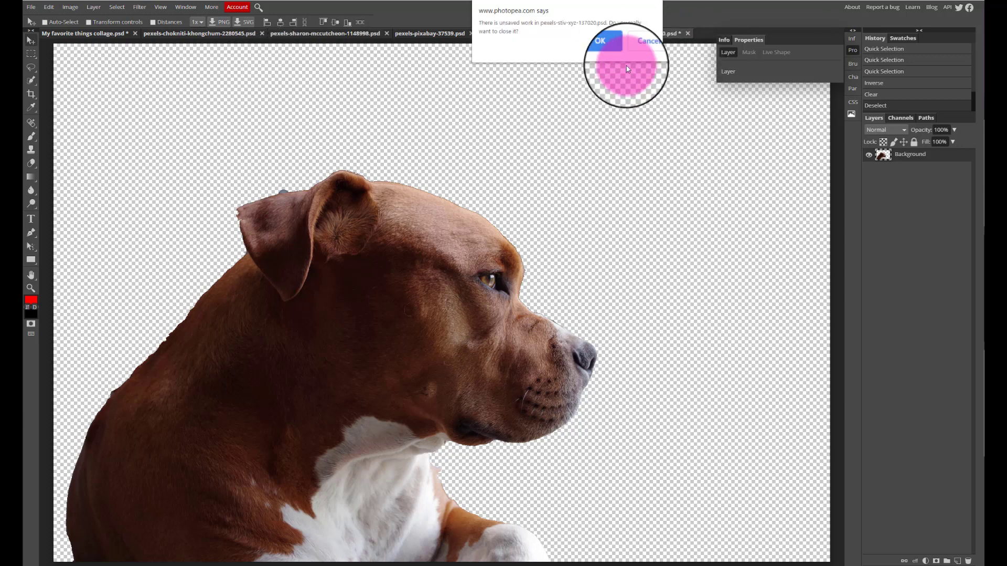
{"action": "left_click", "coordinate": [608, 46]}
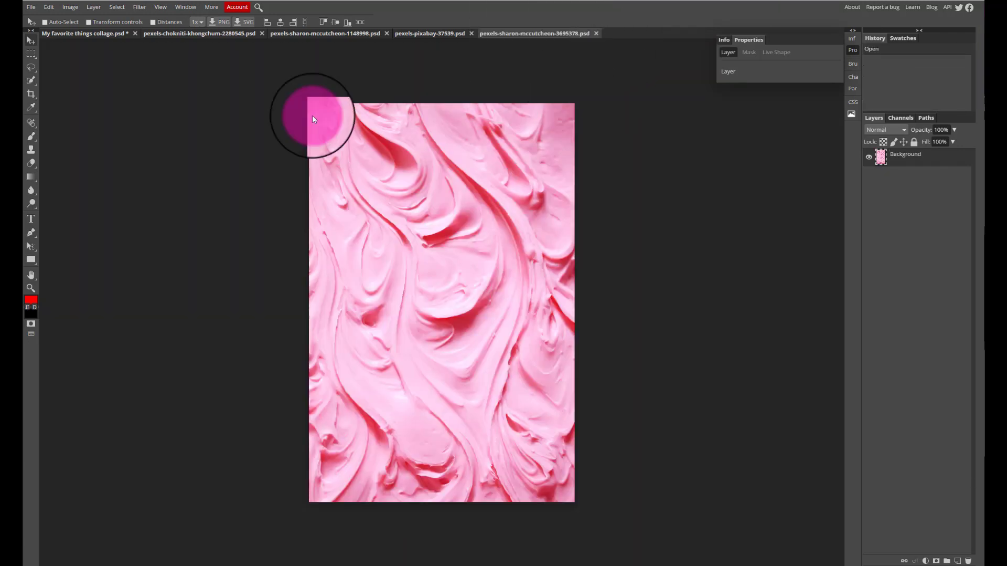
{"action": "left_click", "coordinate": [68, 33]}
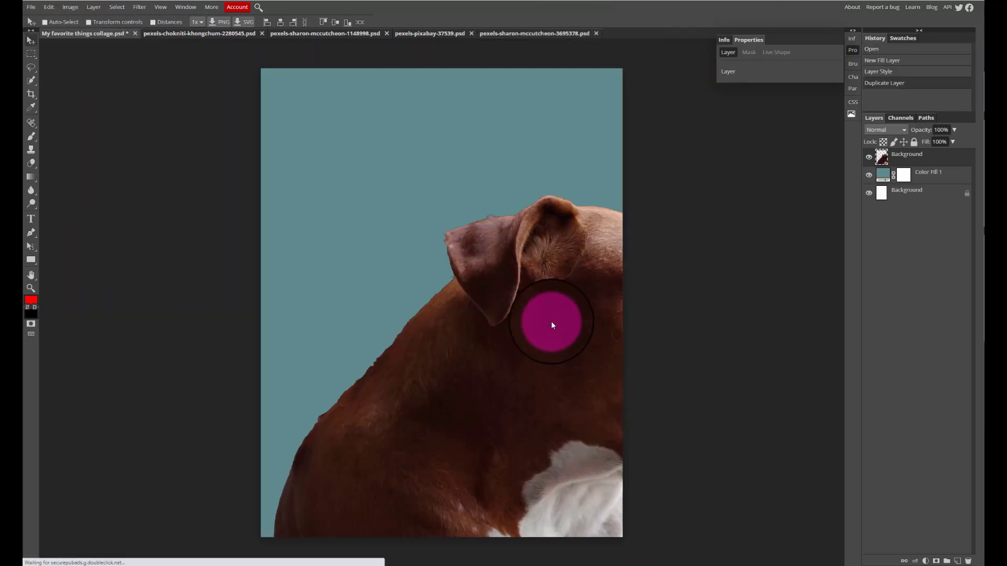
{"action": "left_click_drag", "start_coordinate": [551, 322], "coordinate": [360, 300]}
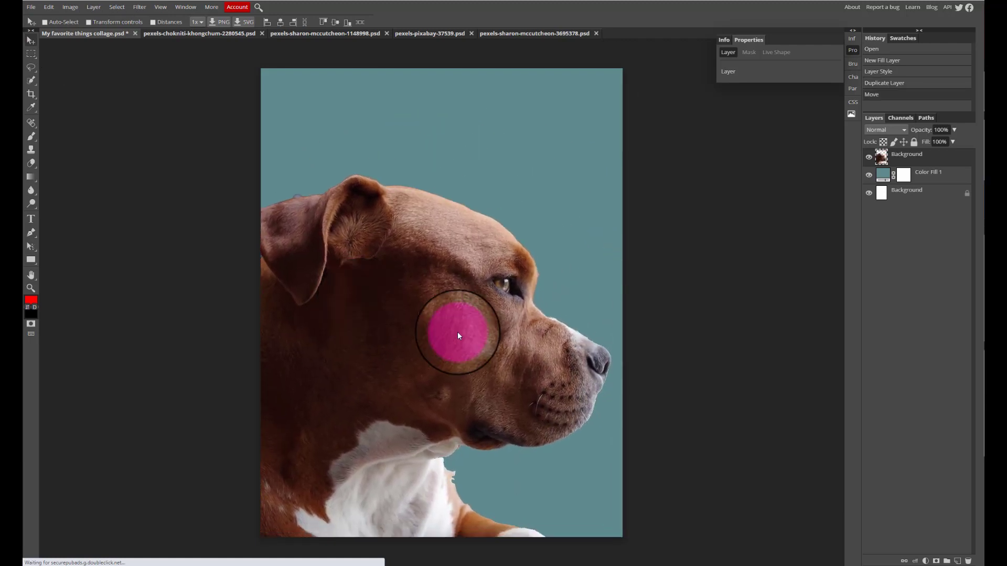
{"action": "left_click_drag", "start_coordinate": [457, 331], "coordinate": [430, 325]}
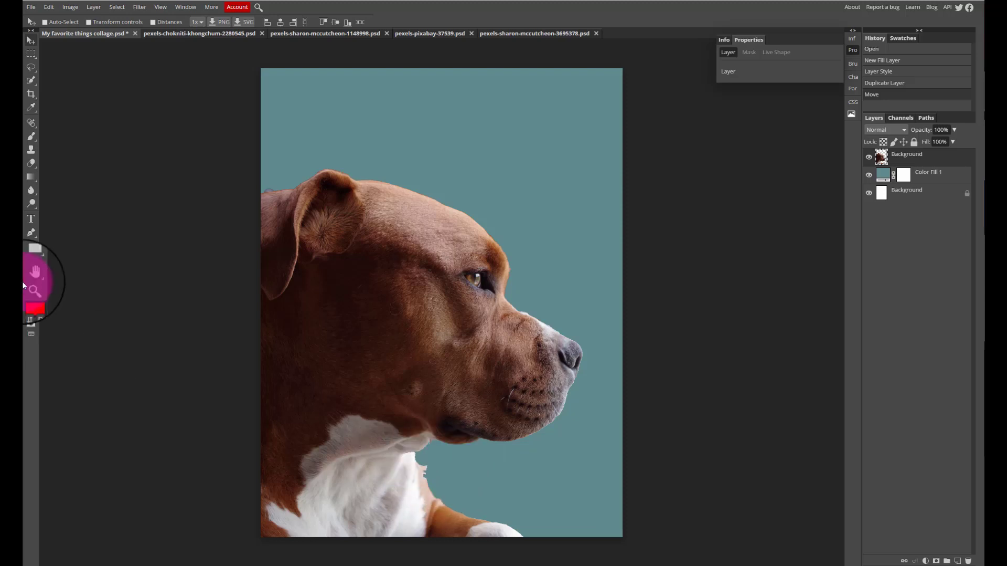
Erase the jagged remnants between the dog's chin and chest with a soft eraser of 316 px and 0% hardness.
{"action": "left_click", "coordinate": [33, 163]}
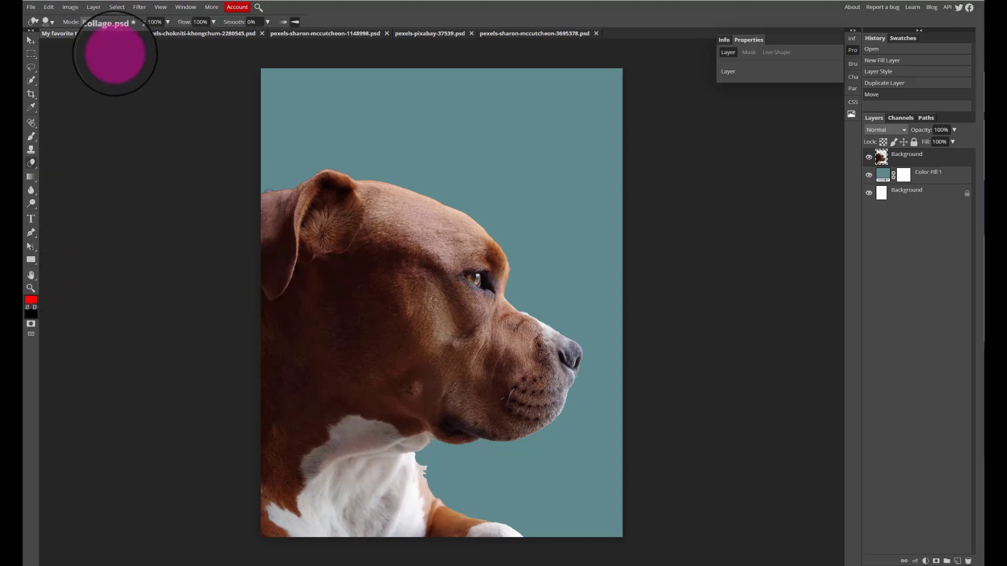
{"action": "left_click", "coordinate": [48, 21]}
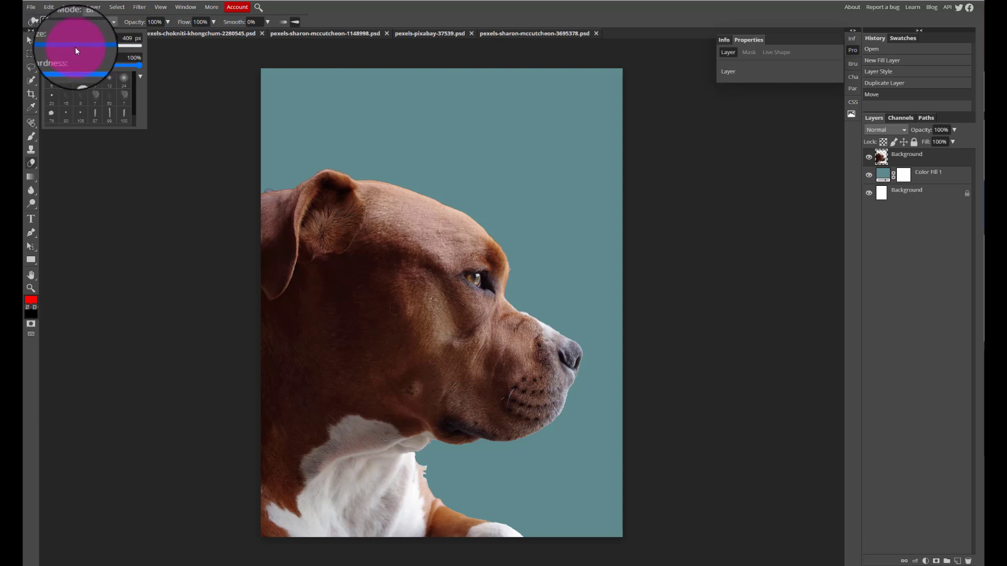
{"action": "left_click_drag", "start_coordinate": [76, 51], "coordinate": [62, 45]}
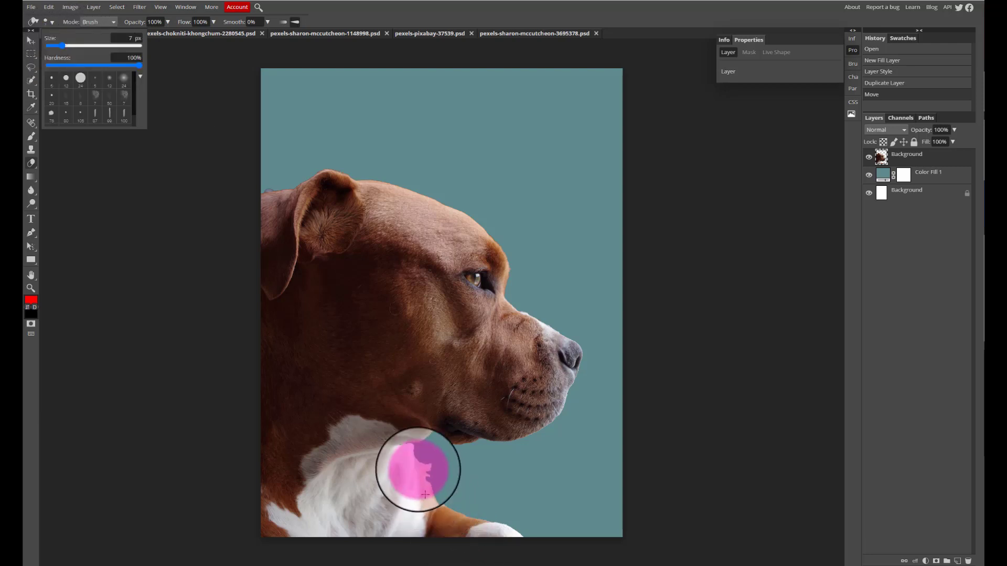
{"action": "left_click", "coordinate": [77, 46]}
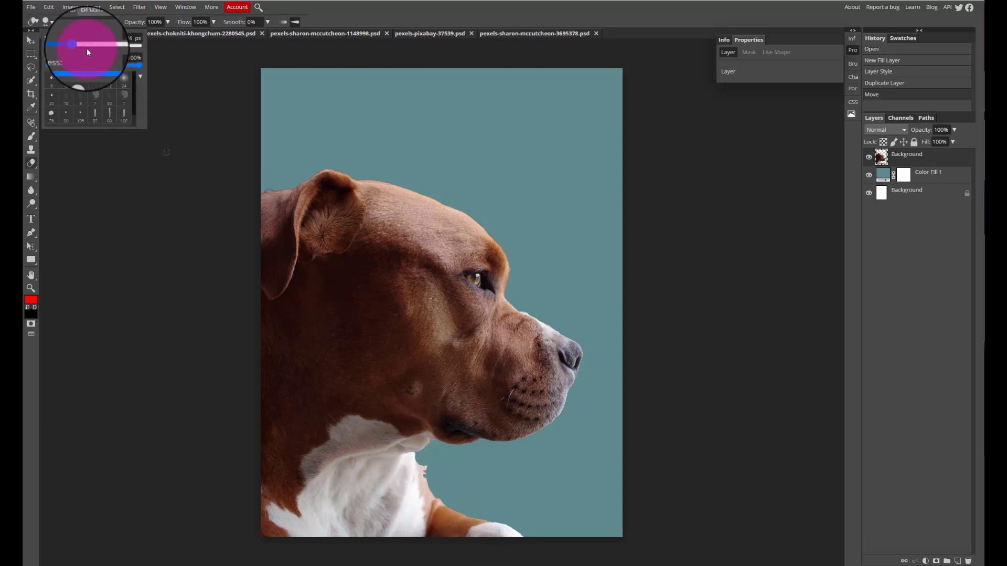
{"action": "left_click", "coordinate": [124, 78]}
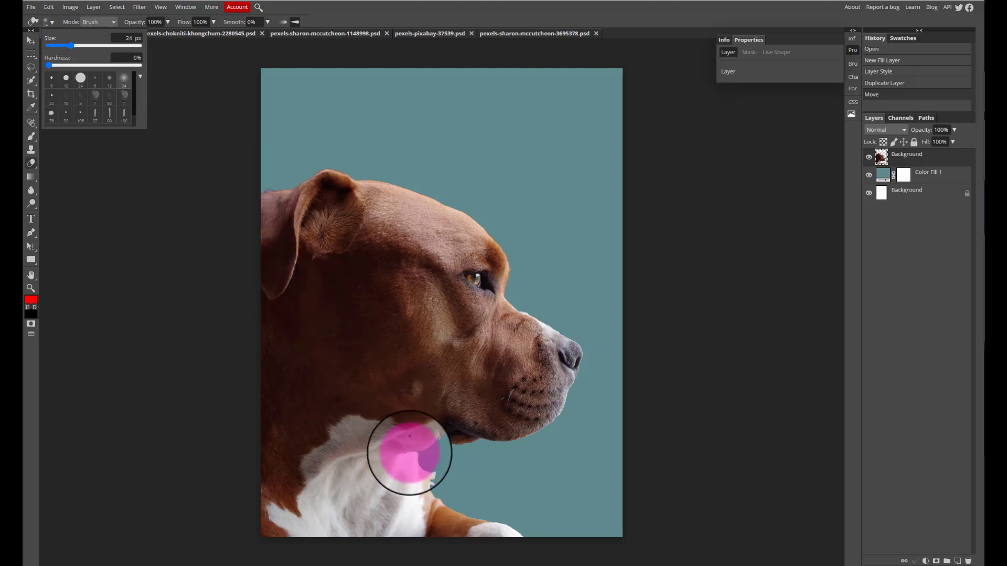
{"action": "left_click", "coordinate": [108, 45]}
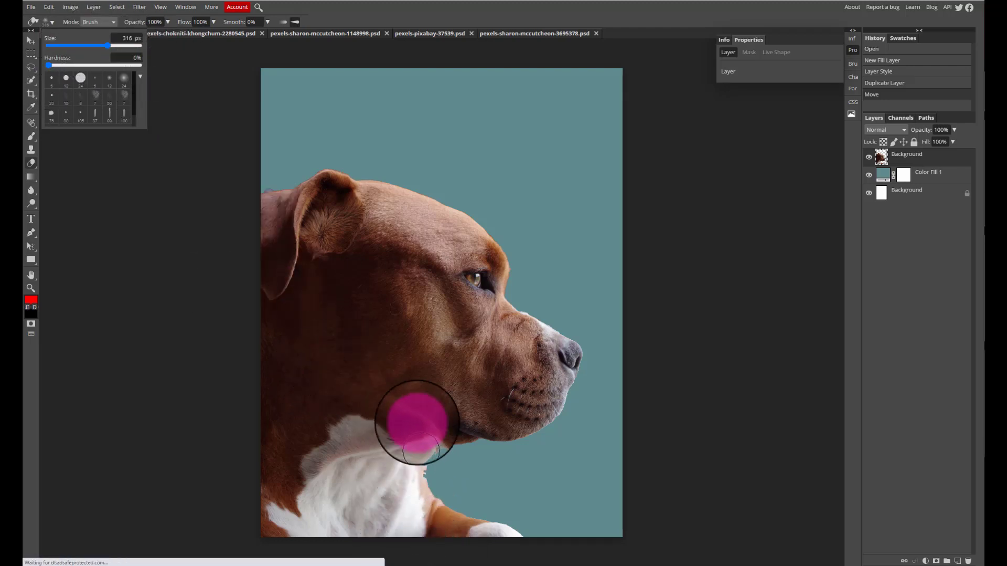
{"action": "left_click", "coordinate": [430, 466]}
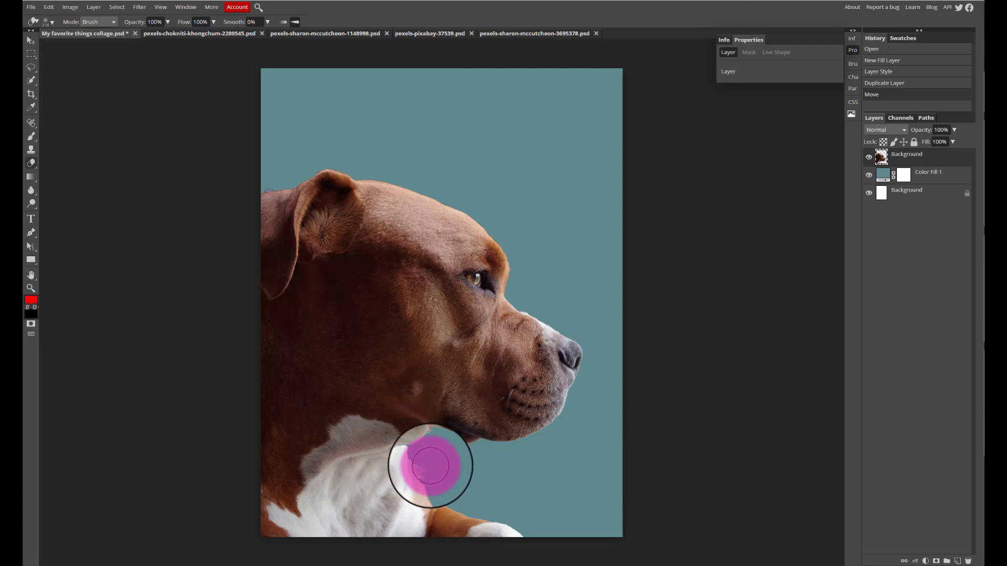
{"action": "left_click", "coordinate": [431, 467]}
{"action": "left_click", "coordinate": [424, 459]}
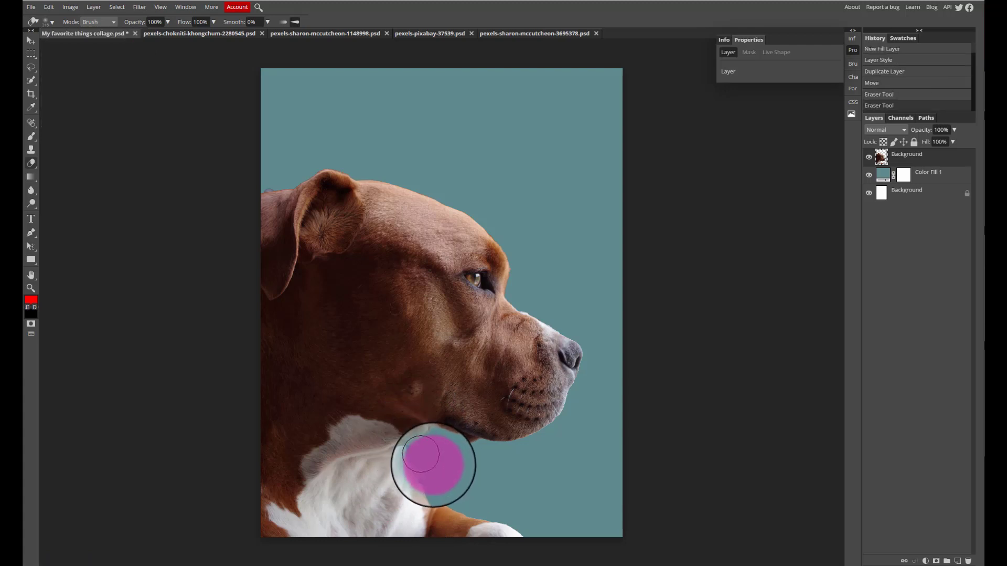
{"action": "left_click", "coordinate": [433, 466]}
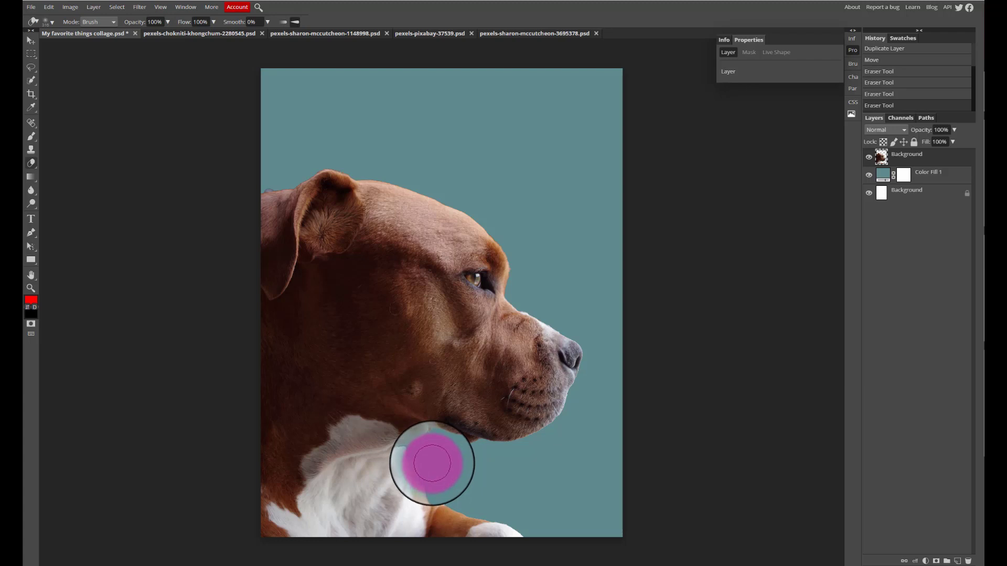
{"action": "left_click", "coordinate": [443, 471]}
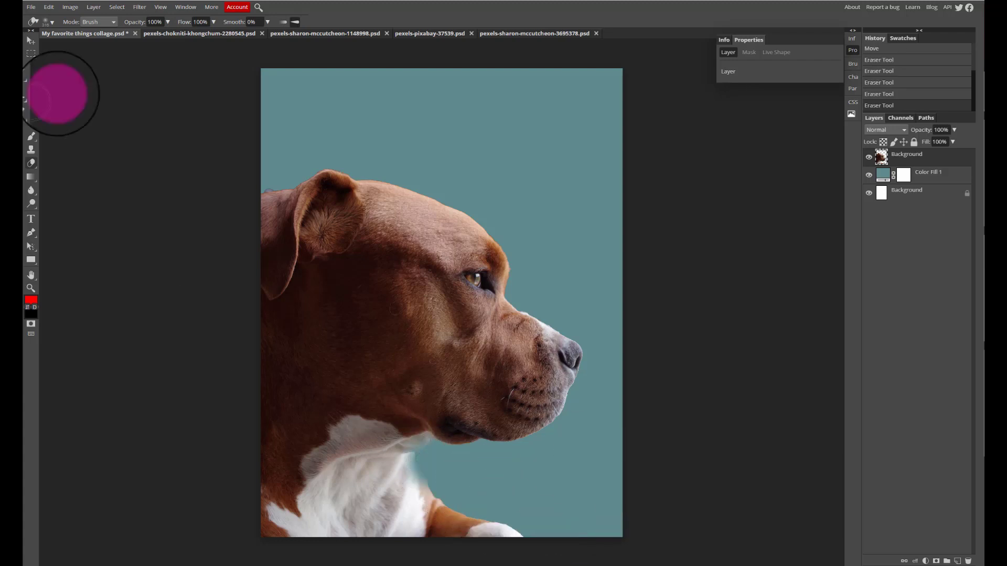
Scale the dog to 77.31% with Free Transform and place it in the lower-left corner of the collage page.
{"action": "left_click", "coordinate": [33, 40]}
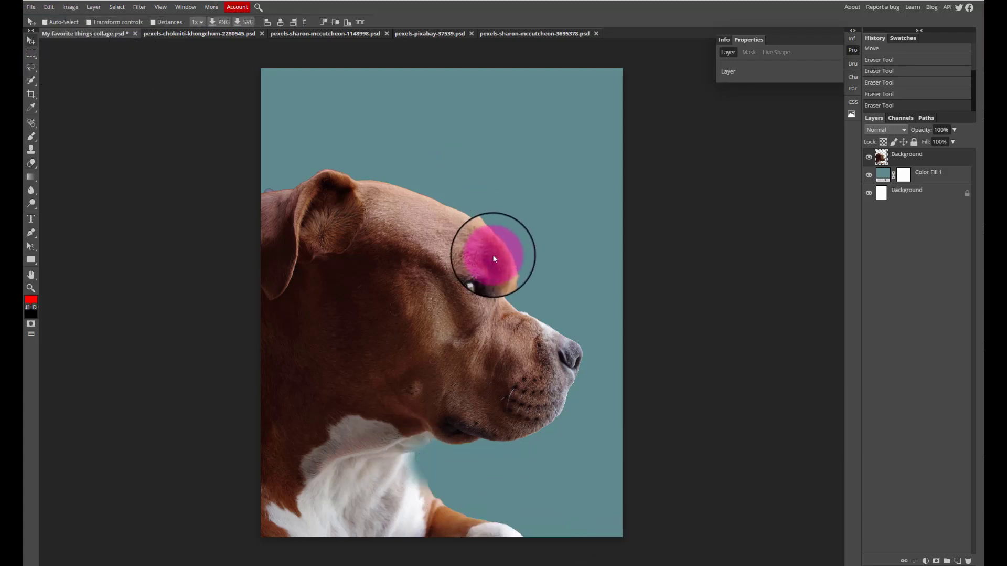
{"action": "mouse_move", "coordinate": [449, 277]}
{"action": "left_mouse_down"}
{"action": "mouse_move", "coordinate": [452, 266]}
{"action": "mouse_move", "coordinate": [477, 276]}
{"action": "mouse_move", "coordinate": [442, 339]}
{"action": "mouse_move", "coordinate": [441, 294]}
{"action": "left_mouse_up"}
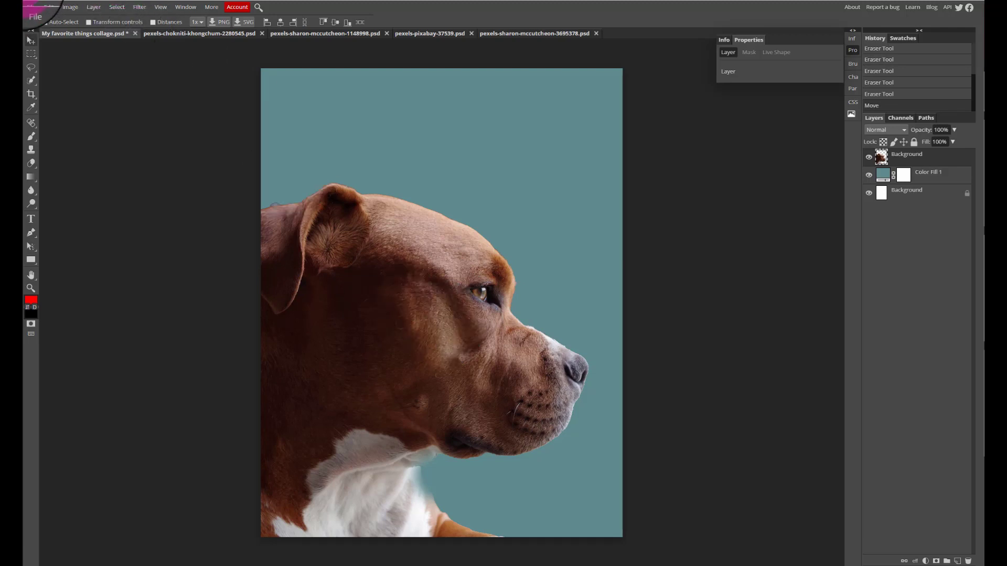
{"action": "left_click", "coordinate": [46, 8]}
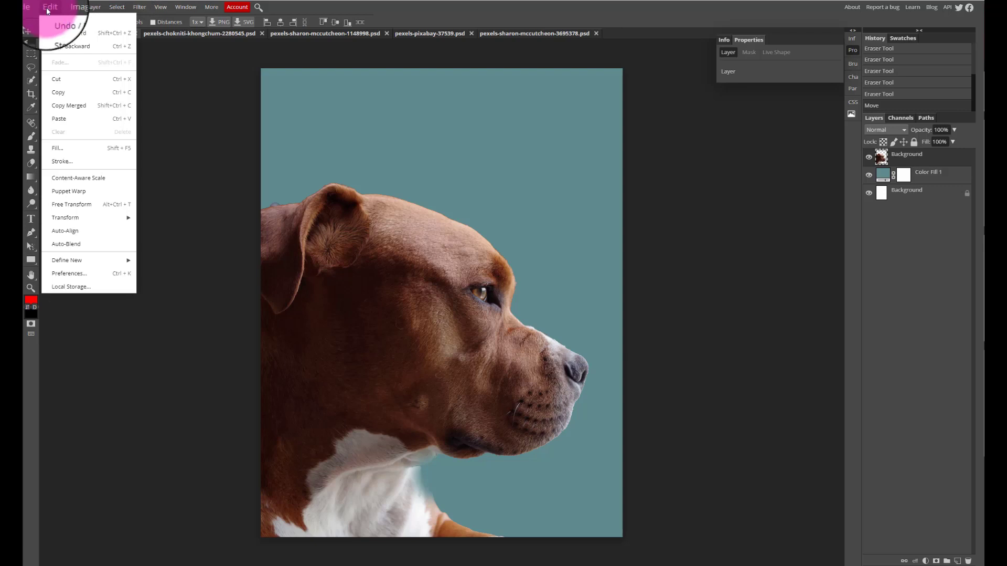
{"action": "left_click", "coordinate": [93, 207]}
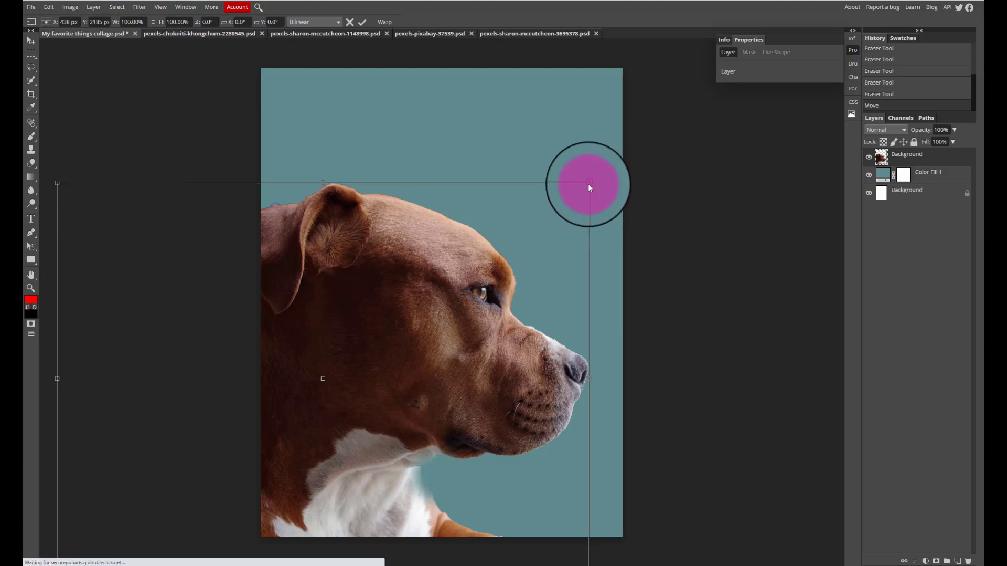
{"action": "left_click_drag", "start_coordinate": [590, 182], "coordinate": [482, 278]}
{"action": "left_click_drag", "start_coordinate": [397, 377], "coordinate": [422, 350]}
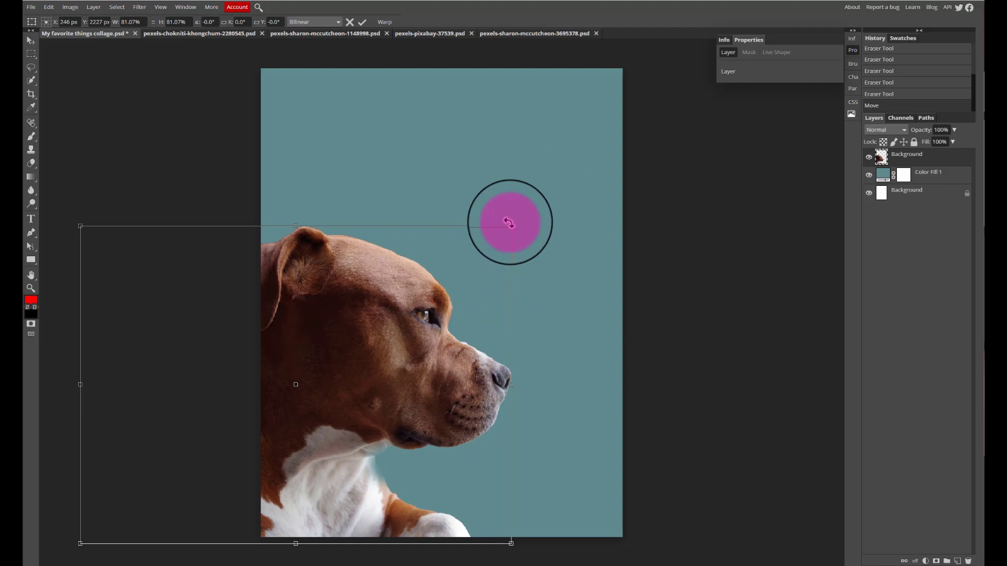
{"action": "left_click_drag", "start_coordinate": [510, 225], "coordinate": [491, 241]}
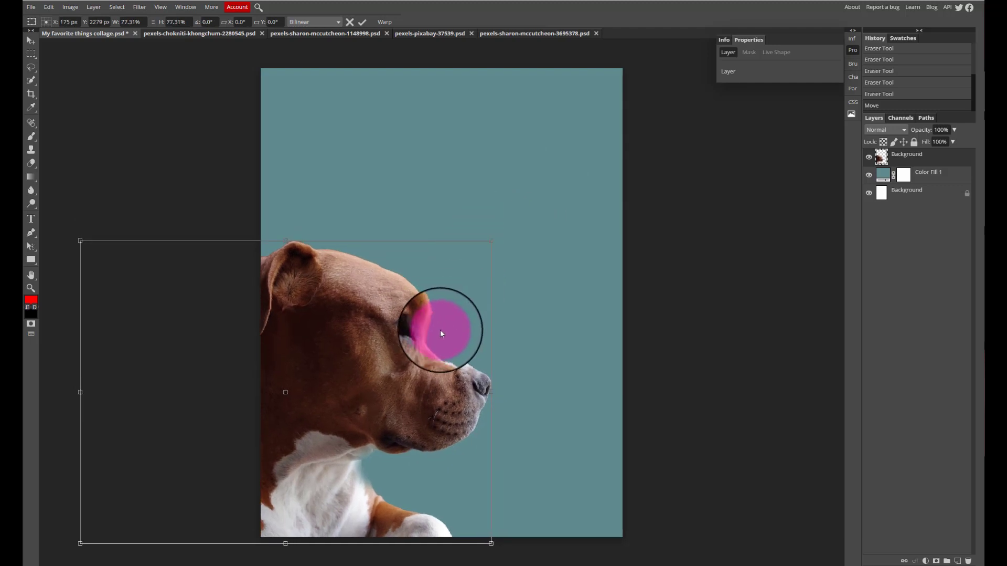
{"action": "left_click_drag", "start_coordinate": [438, 339], "coordinate": [441, 335]}
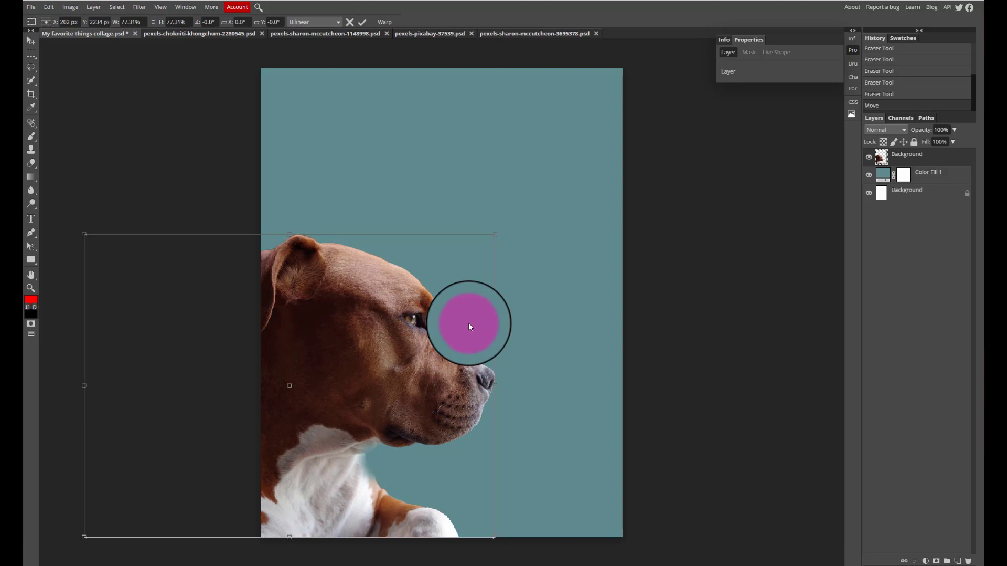
{"action": "key", "text": "Return"}
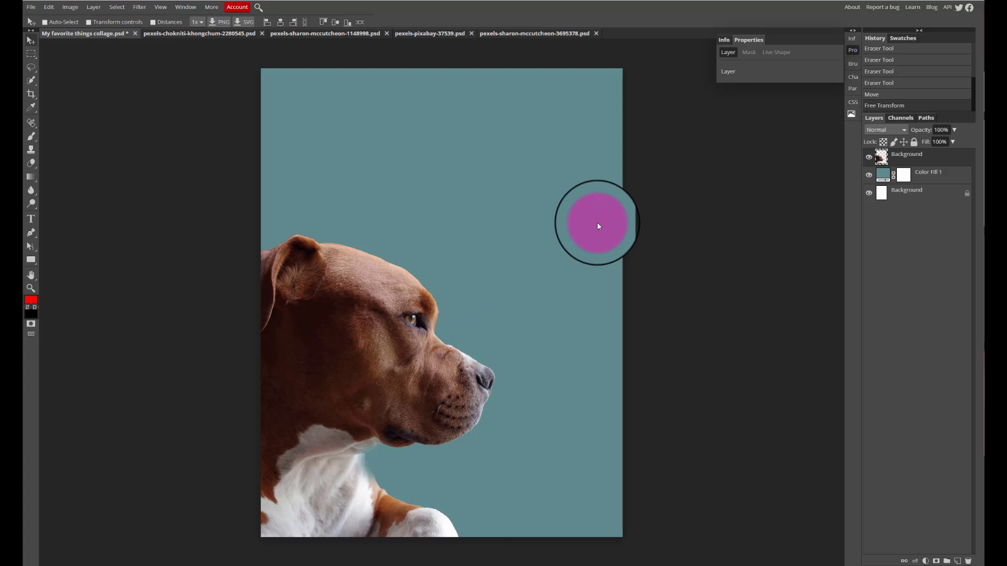
In the colored pencils photo, select the white area below the pencils with the Magic Wand at tolerance 16 and clear it.
{"action": "left_click", "coordinate": [530, 31]}
{"action": "left_click", "coordinate": [418, 34]}
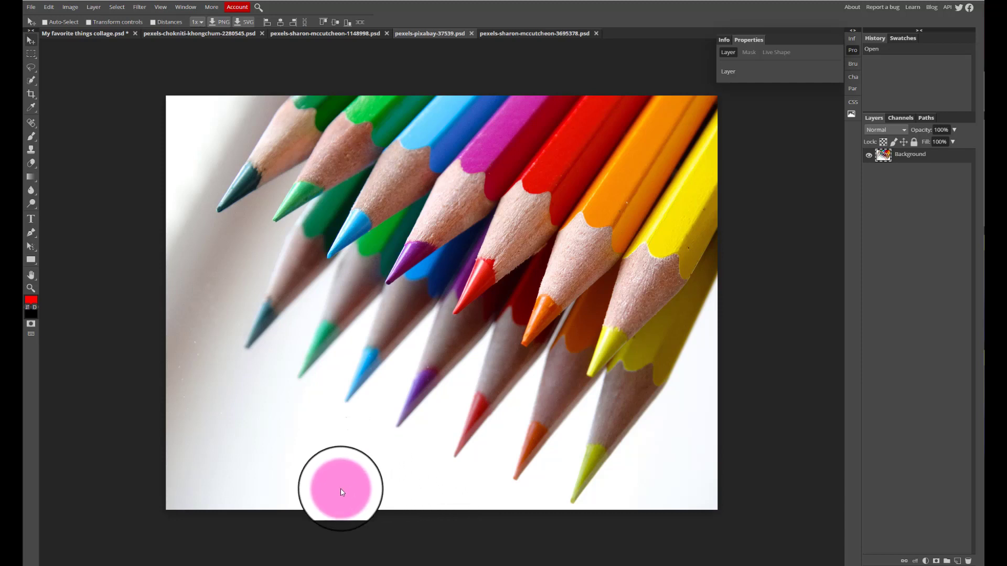
{"action": "right_click", "coordinate": [33, 81]}
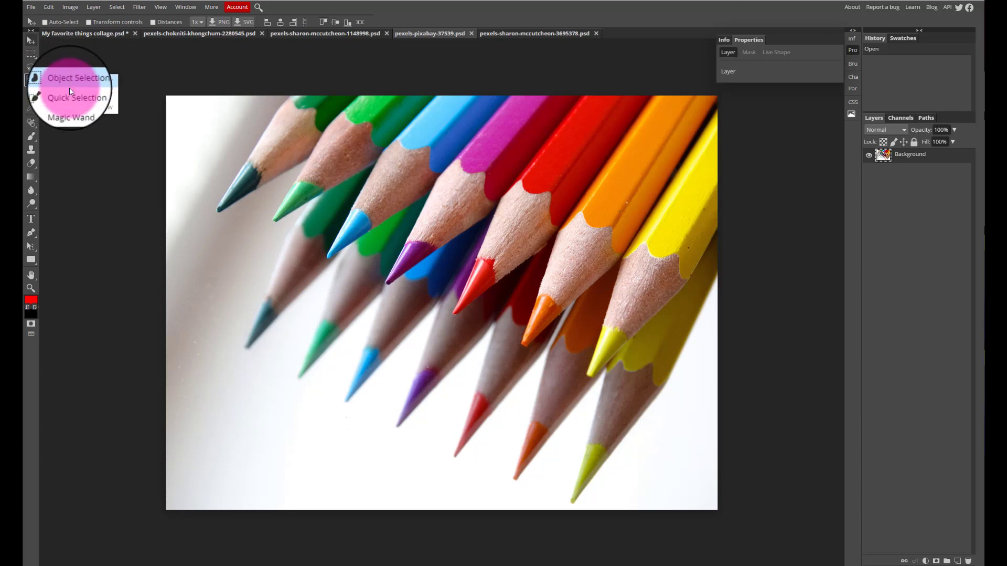
{"action": "left_click", "coordinate": [67, 109]}
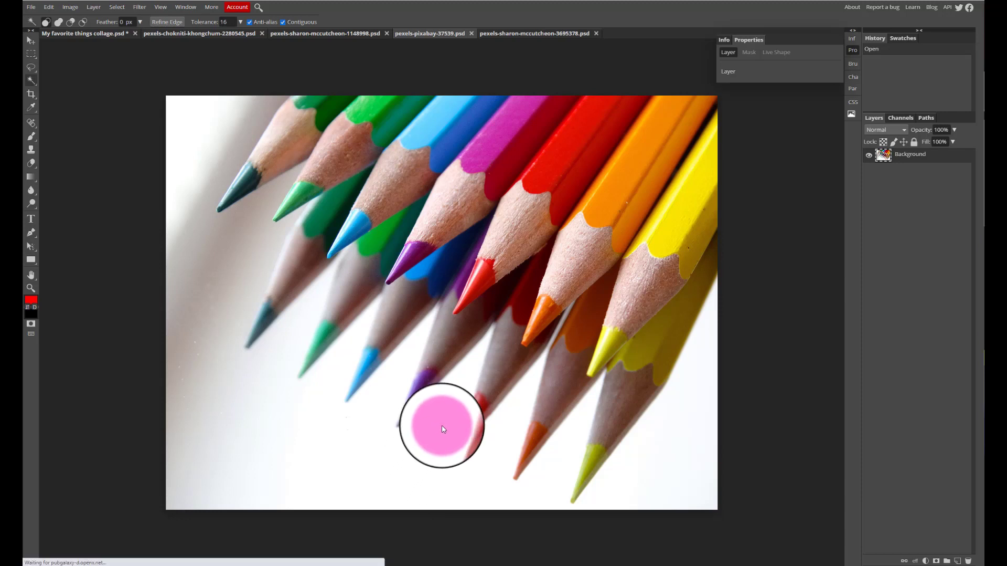
{"action": "left_click", "coordinate": [425, 449]}
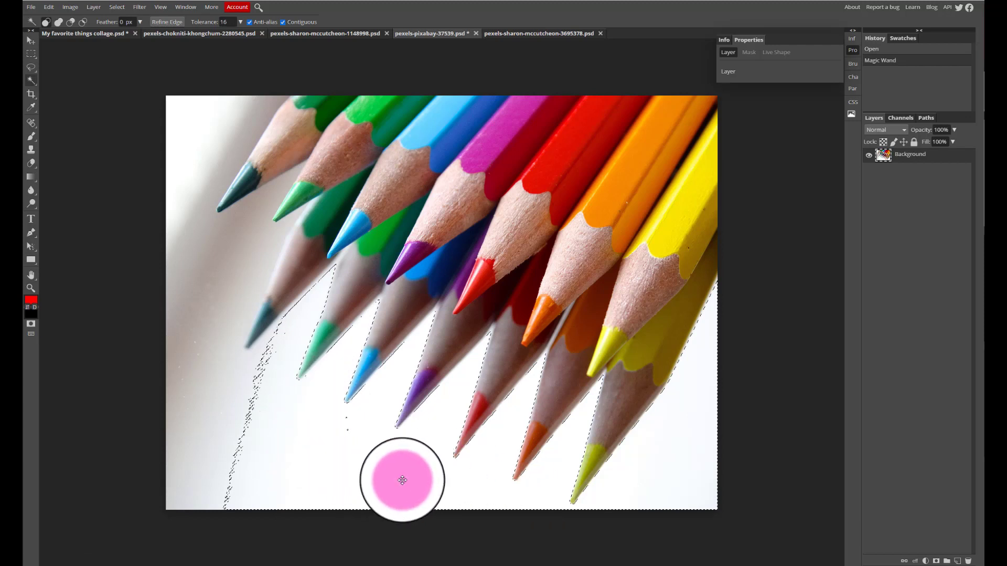
{"action": "key", "text": "Delete"}
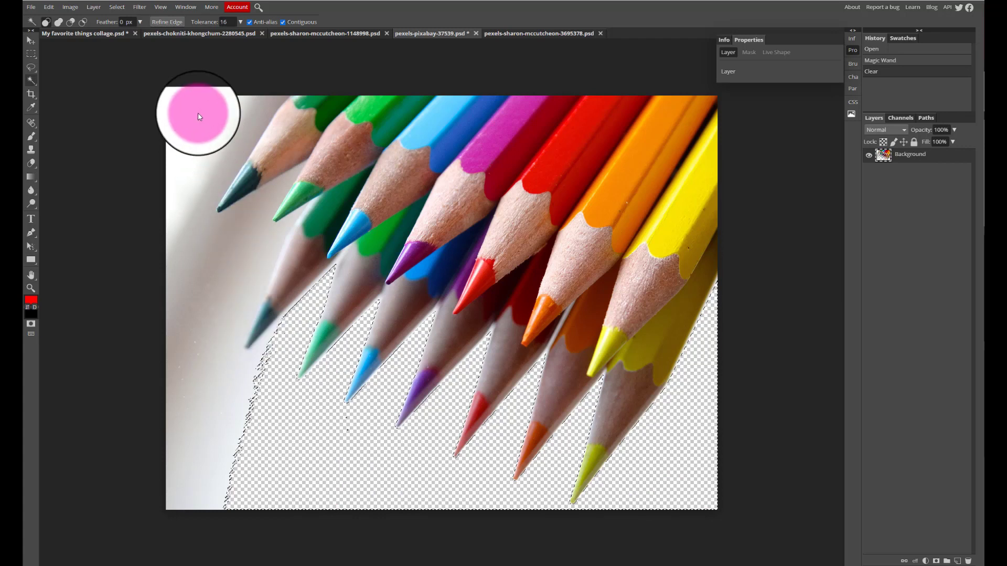
Select and clear the remaining white and grey background areas to the left of the pencils.
{"action": "left_click", "coordinate": [198, 129]}
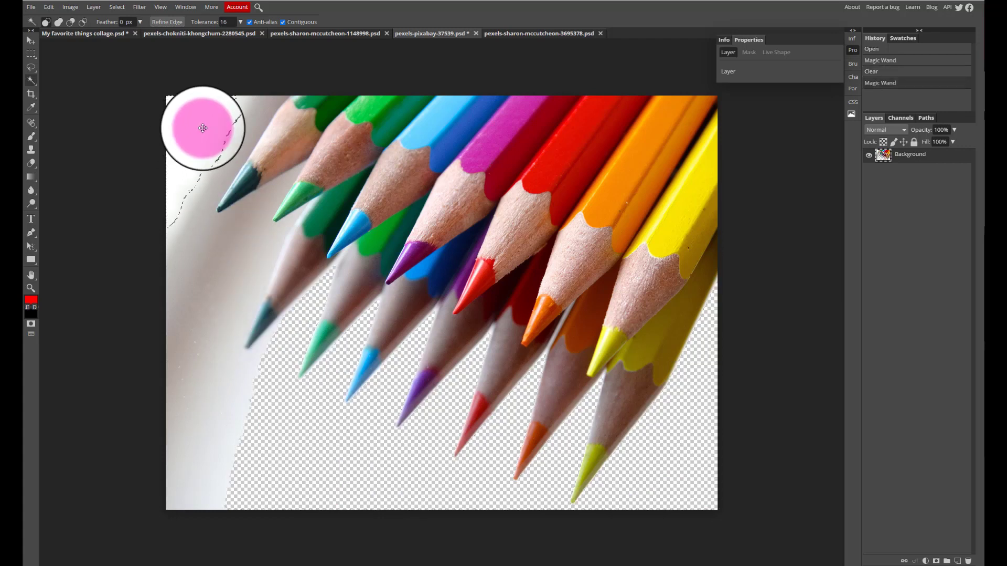
{"action": "key", "text": "Delete"}
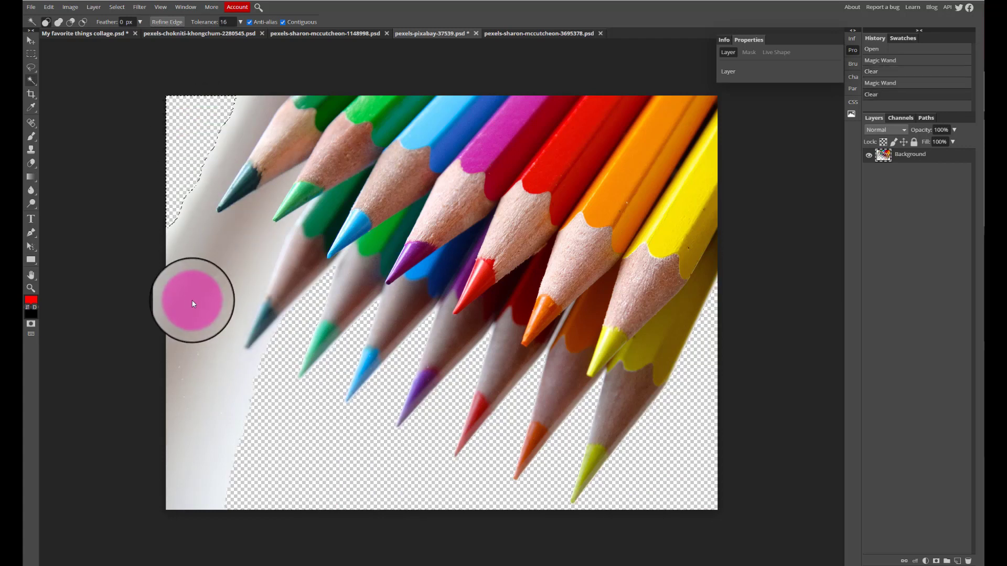
{"action": "left_click", "coordinate": [193, 299]}
{"action": "key", "text": "Delete"}
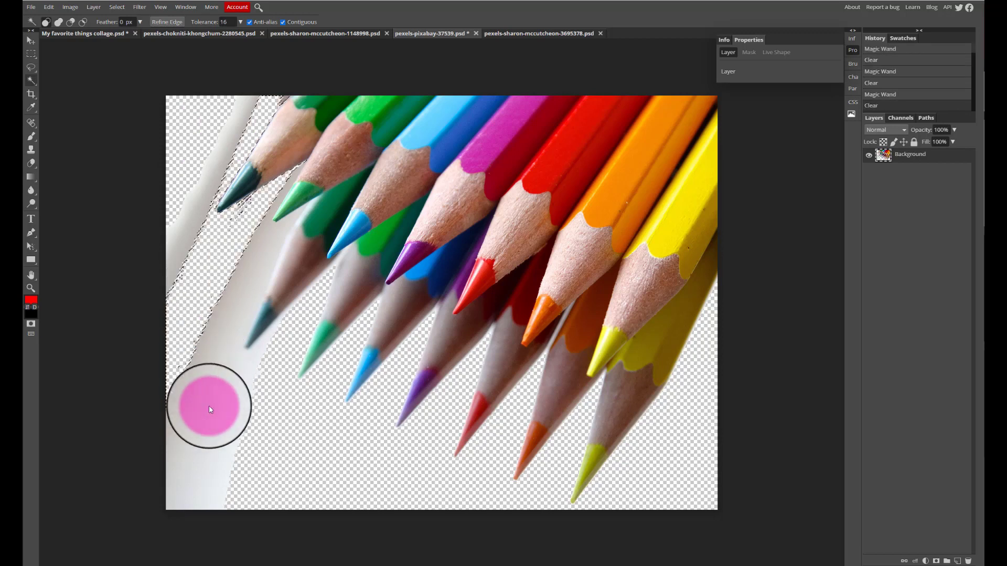
{"action": "left_click", "coordinate": [211, 423]}
{"action": "key", "text": "Delete"}
Duplicate the cut-out pencils layer into My favorite things collage.psd and switch to the collage document.
{"action": "key", "text": "v"}
{"action": "left_click", "coordinate": [874, 377]}
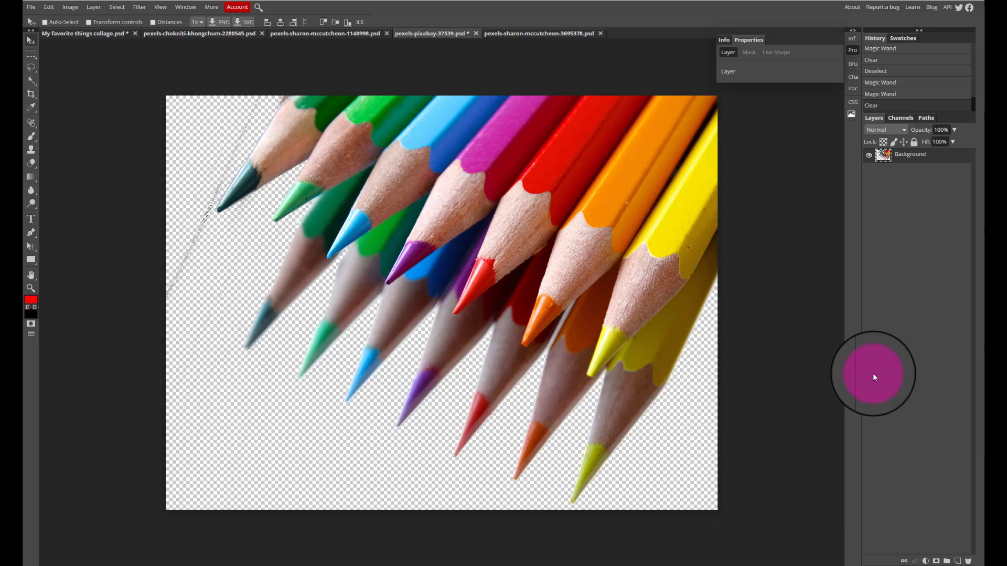
{"action": "right_click", "coordinate": [953, 160]}
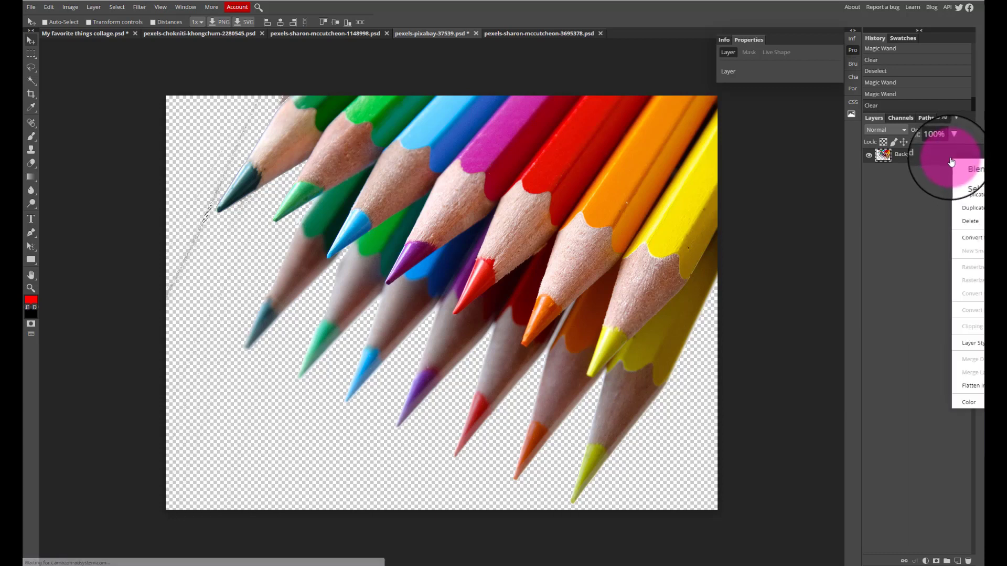
{"action": "left_click", "coordinate": [970, 208]}
{"action": "left_click", "coordinate": [193, 101]}
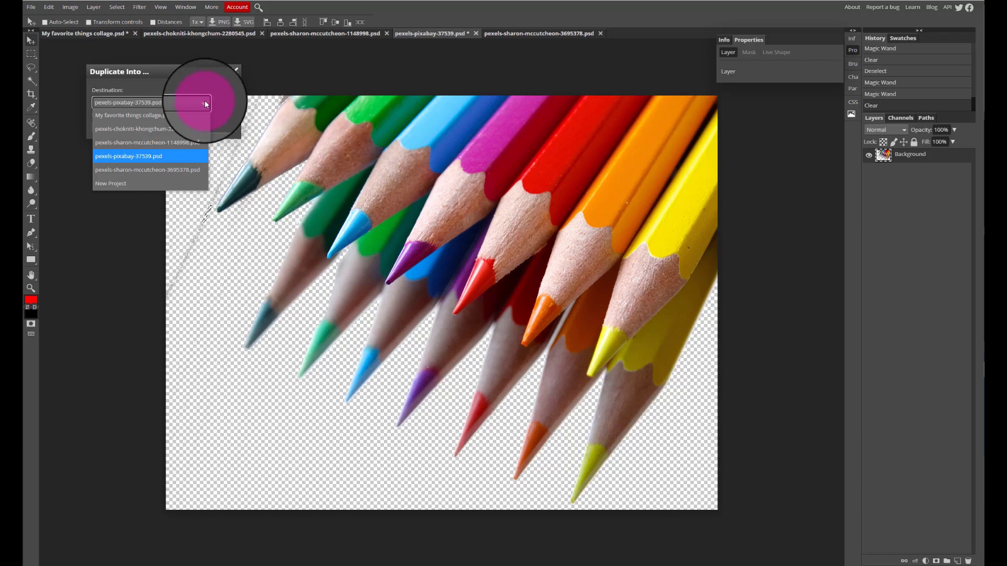
{"action": "left_click", "coordinate": [193, 114]}
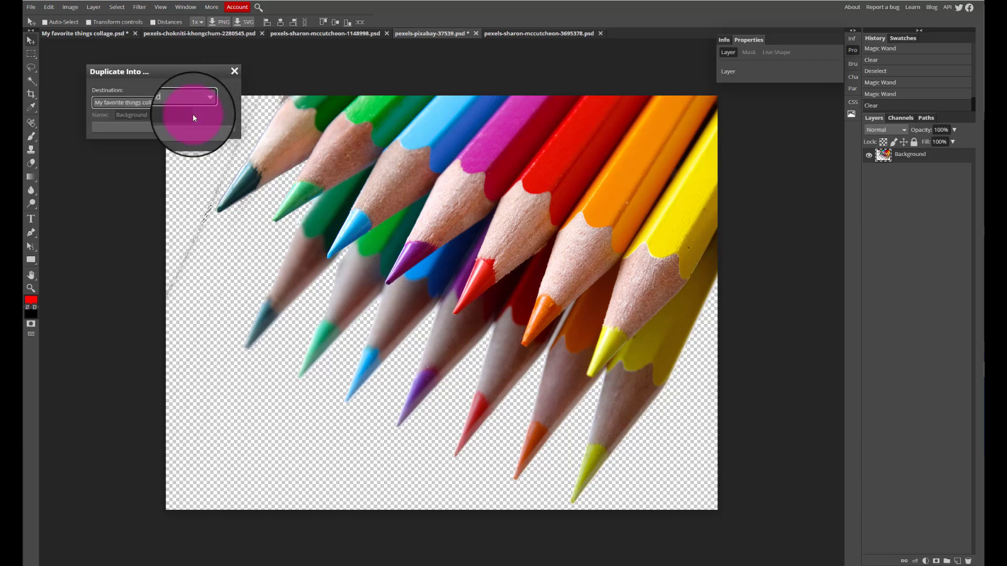
{"action": "left_click", "coordinate": [215, 128]}
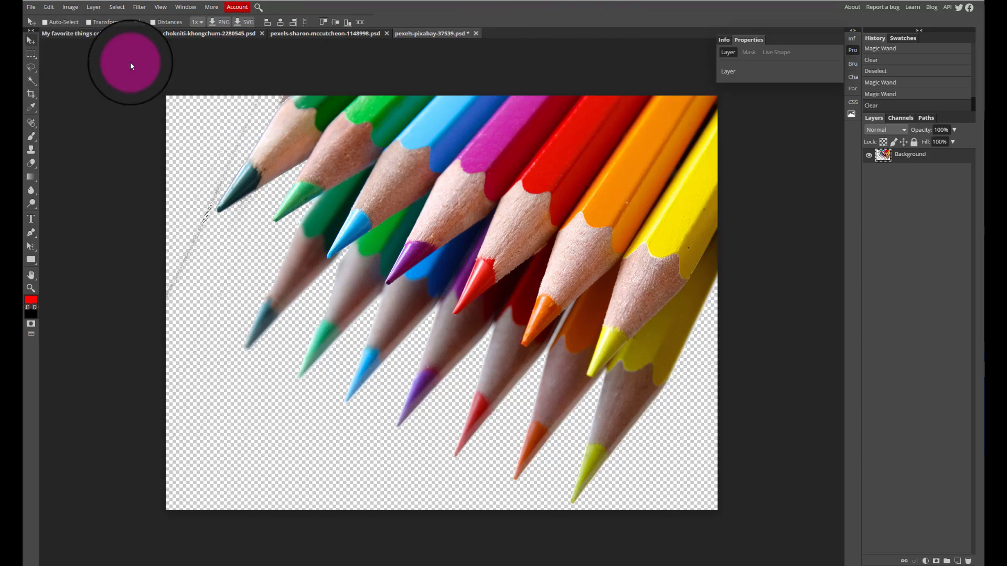
{"action": "left_click", "coordinate": [89, 35]}
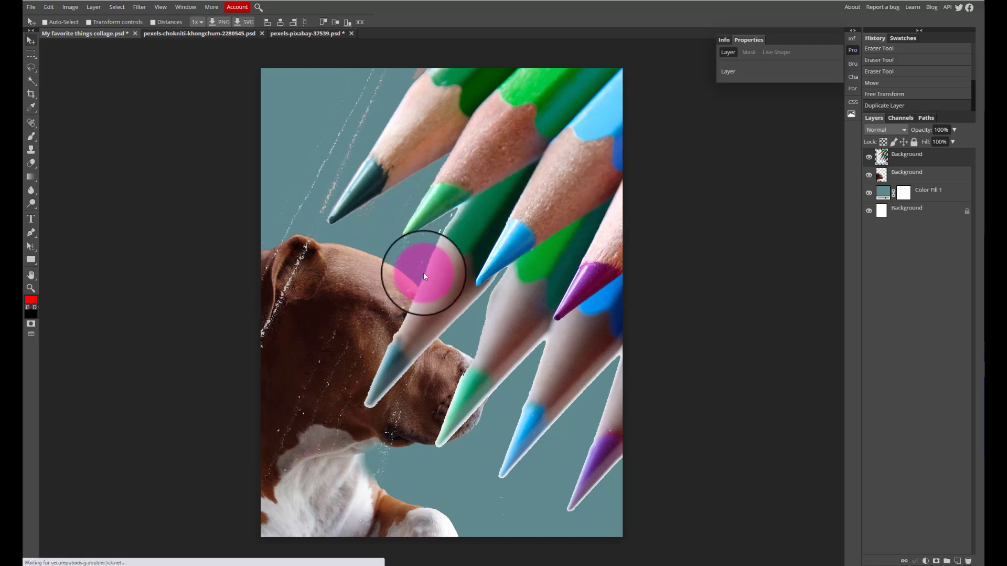
Erase the stray white background specks of the pencils layer around the dog's ear.
{"action": "left_click", "coordinate": [32, 164]}
{"action": "mouse_move", "coordinate": [308, 260]}
{"action": "left_mouse_down"}
{"action": "mouse_move", "coordinate": [244, 352]}
{"action": "mouse_move", "coordinate": [273, 307]}
{"action": "mouse_move", "coordinate": [274, 209]}
{"action": "mouse_move", "coordinate": [277, 254]}
{"action": "left_mouse_up"}
Move the pencils so the red, orange and yellow tips fill the page's upper part and scale them to 91.26% with Free Transform.
{"action": "left_click", "coordinate": [30, 42]}
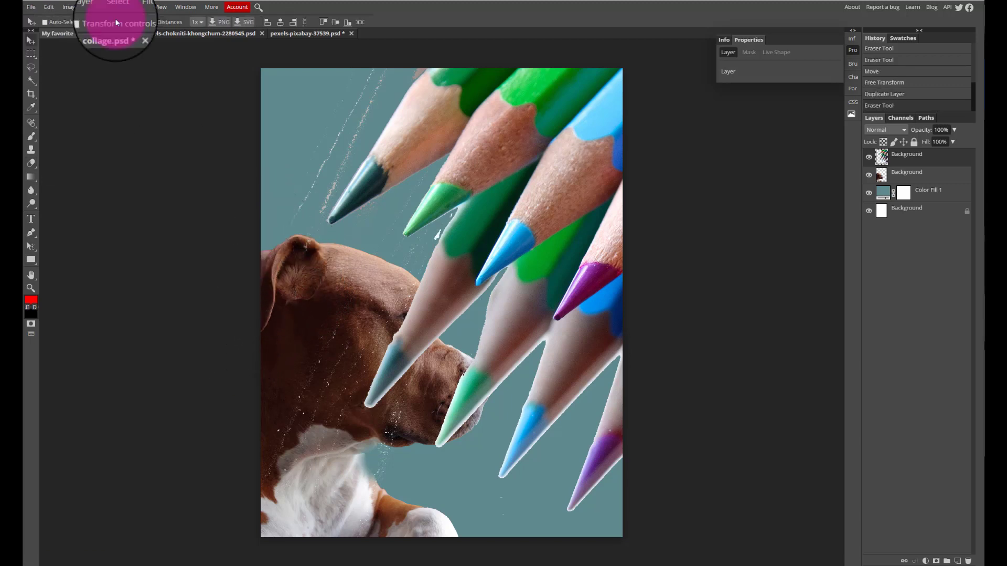
{"action": "mouse_move", "coordinate": [538, 95]}
{"action": "left_mouse_down"}
{"action": "mouse_move", "coordinate": [580, 138]}
{"action": "mouse_move", "coordinate": [582, 155]}
{"action": "mouse_move", "coordinate": [431, 121]}
{"action": "mouse_move", "coordinate": [385, 71]}
{"action": "mouse_move", "coordinate": [558, 214]}
{"action": "mouse_move", "coordinate": [533, 158]}
{"action": "mouse_move", "coordinate": [545, 134]}
{"action": "mouse_move", "coordinate": [517, 147]}
{"action": "mouse_move", "coordinate": [496, 135]}
{"action": "mouse_move", "coordinate": [555, 157]}
{"action": "mouse_move", "coordinate": [537, 184]}
{"action": "left_mouse_up"}
{"action": "mouse_move", "coordinate": [531, 185]}
{"action": "left_mouse_down"}
{"action": "mouse_move", "coordinate": [541, 192]}
{"action": "mouse_move", "coordinate": [524, 202]}
{"action": "left_mouse_up"}
{"action": "left_click", "coordinate": [49, 6]}
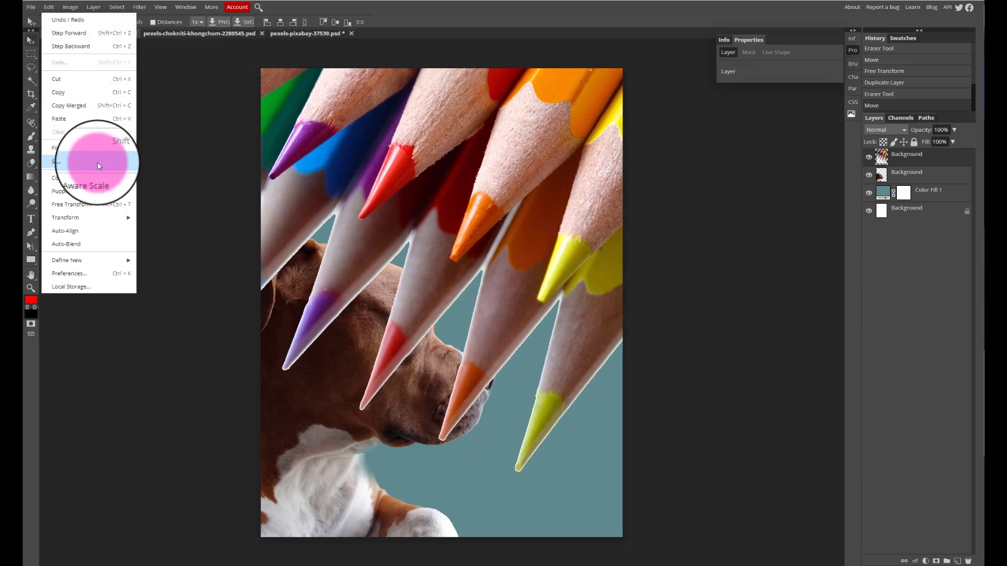
{"action": "left_click", "coordinate": [94, 204]}
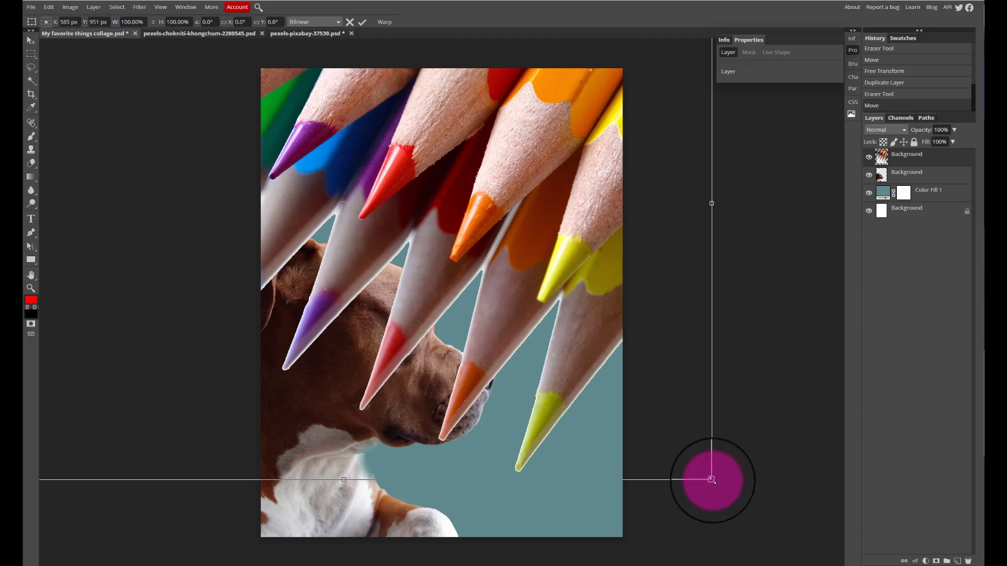
{"action": "left_click_drag", "start_coordinate": [712, 479], "coordinate": [651, 407]}
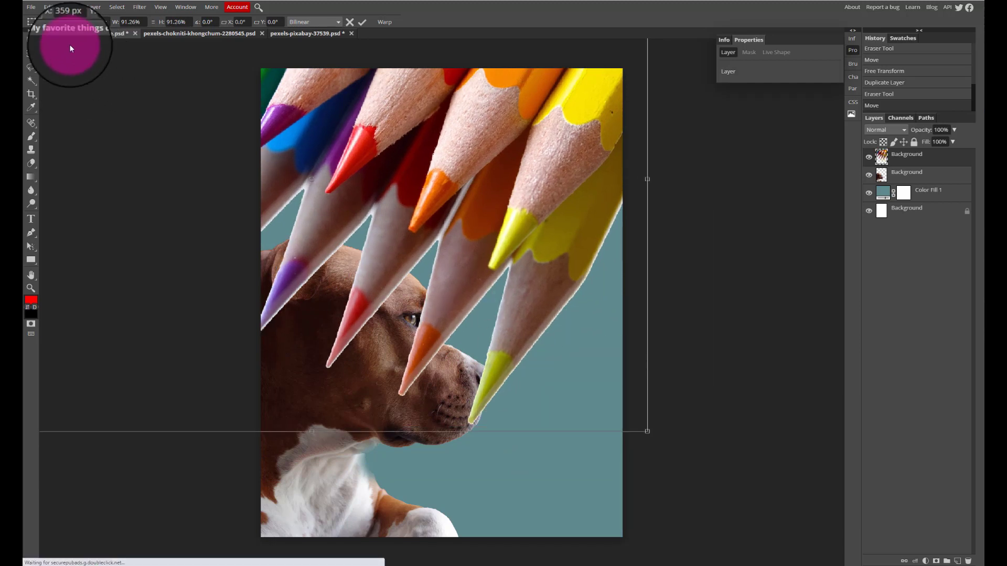
{"action": "left_click", "coordinate": [29, 41]}
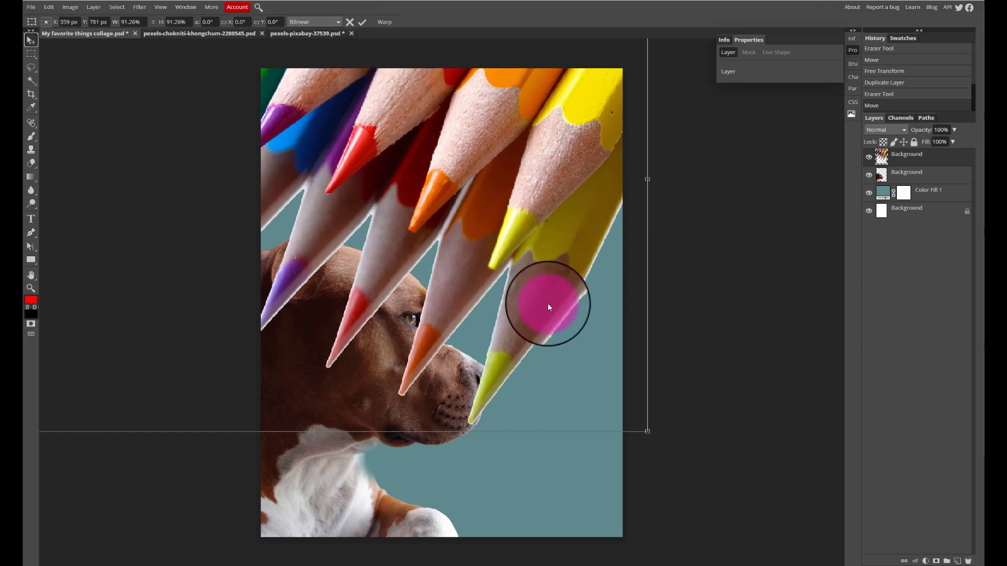
{"action": "key", "text": "Return"}
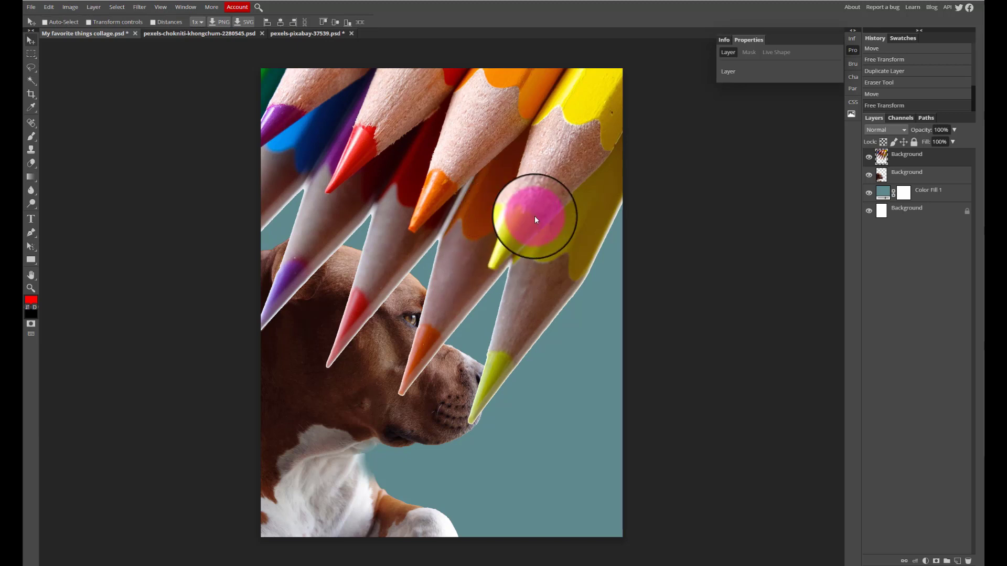
{"action": "mouse_move", "coordinate": [535, 213]}
{"action": "left_mouse_down"}
{"action": "mouse_move", "coordinate": [529, 225]}
{"action": "mouse_move", "coordinate": [550, 216]}
{"action": "mouse_move", "coordinate": [546, 199]}
{"action": "left_mouse_up"}
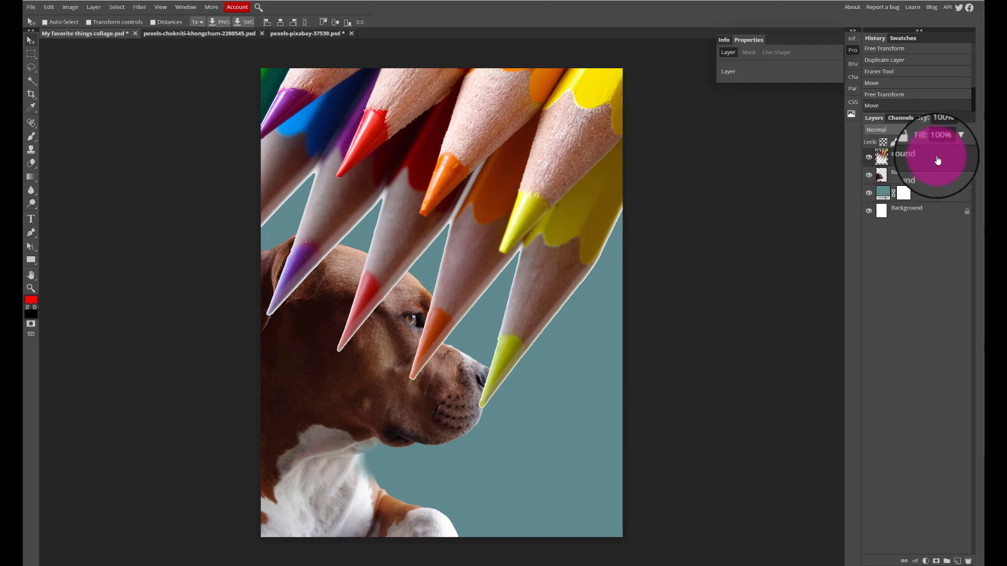
Bring the dog layer in front of the pencils and move the dog down against the page's lower-left corner.
{"action": "mouse_move", "coordinate": [939, 160]}
{"action": "left_mouse_down"}
{"action": "mouse_move", "coordinate": [934, 180]}
{"action": "mouse_move", "coordinate": [931, 155]}
{"action": "left_mouse_up"}
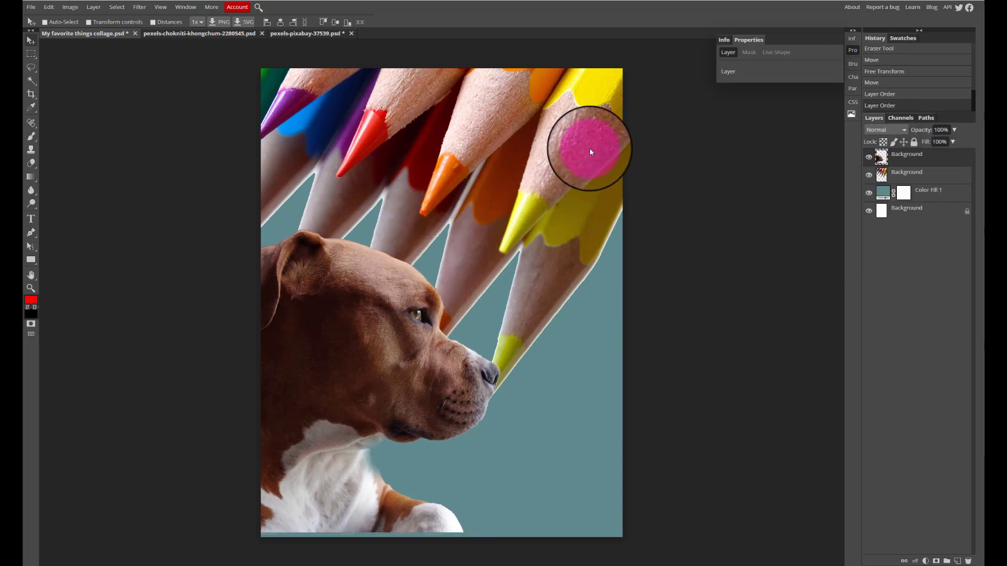
{"action": "left_click_drag", "start_coordinate": [581, 157], "coordinate": [578, 170]}
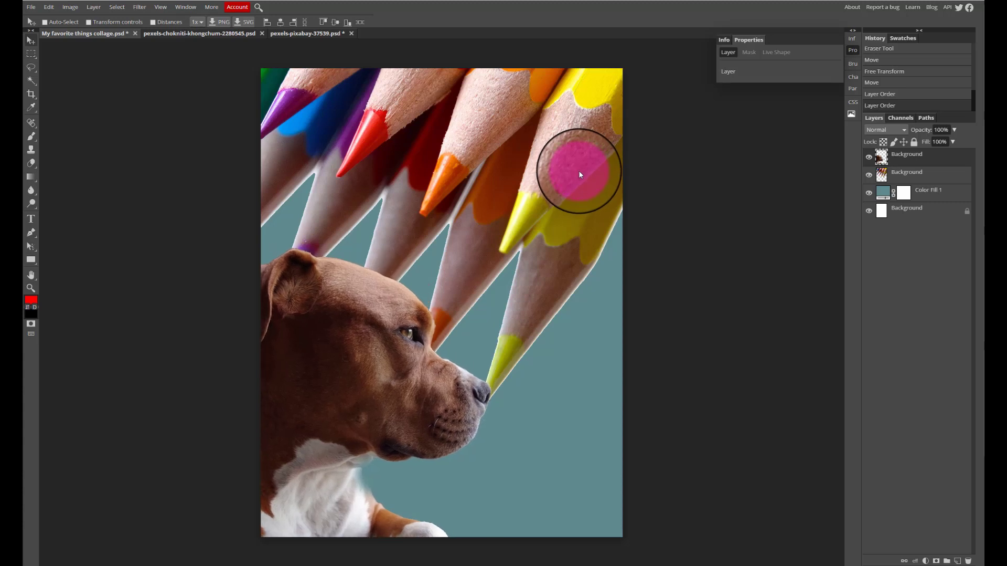
Rename the two cut-out layers "dog" and "pencils", and nudge the pencils slightly upward.
{"action": "left_click_drag", "start_coordinate": [909, 182], "coordinate": [789, 164]}
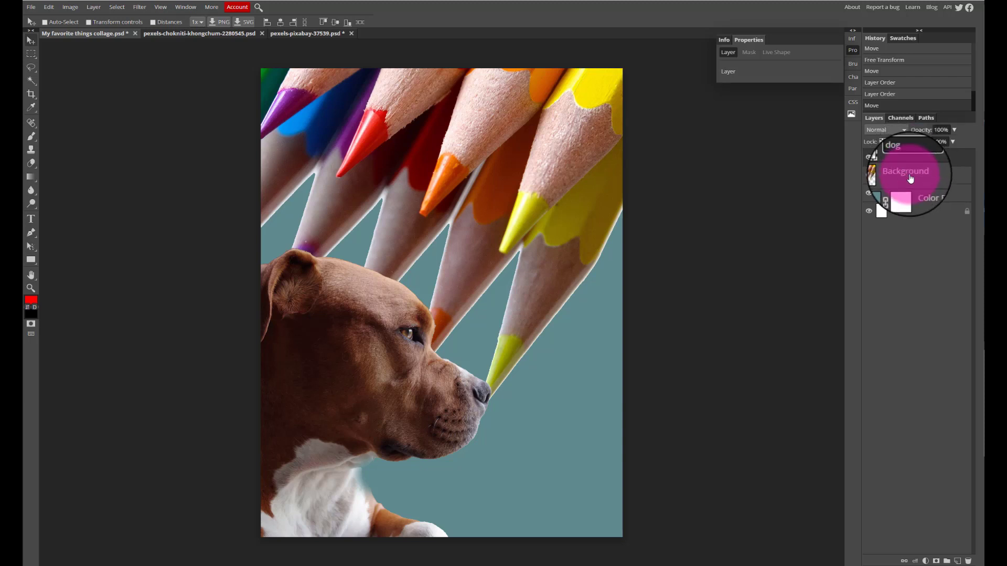
{"action": "key", "text": "Return"}
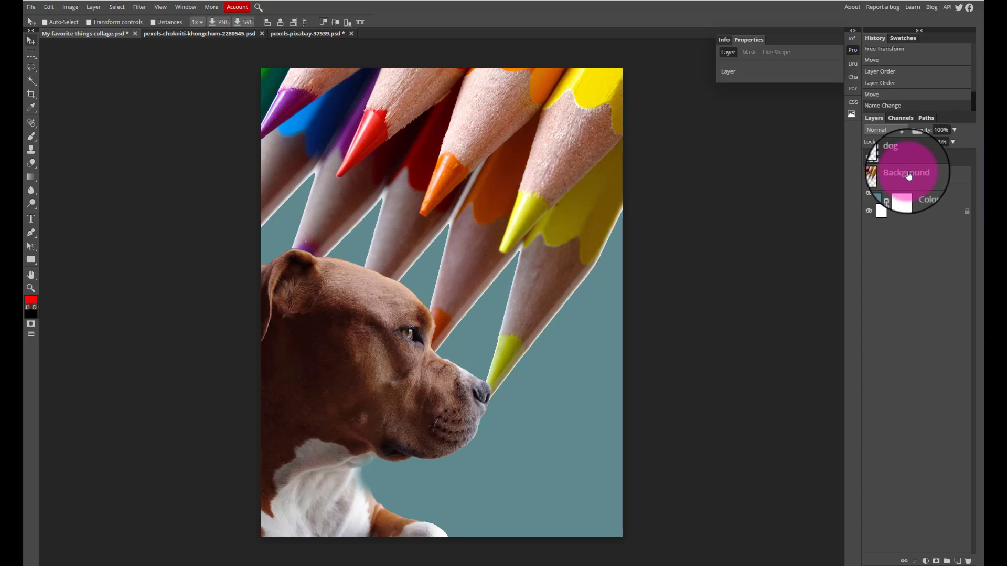
{"action": "double_click", "coordinate": [909, 174]}
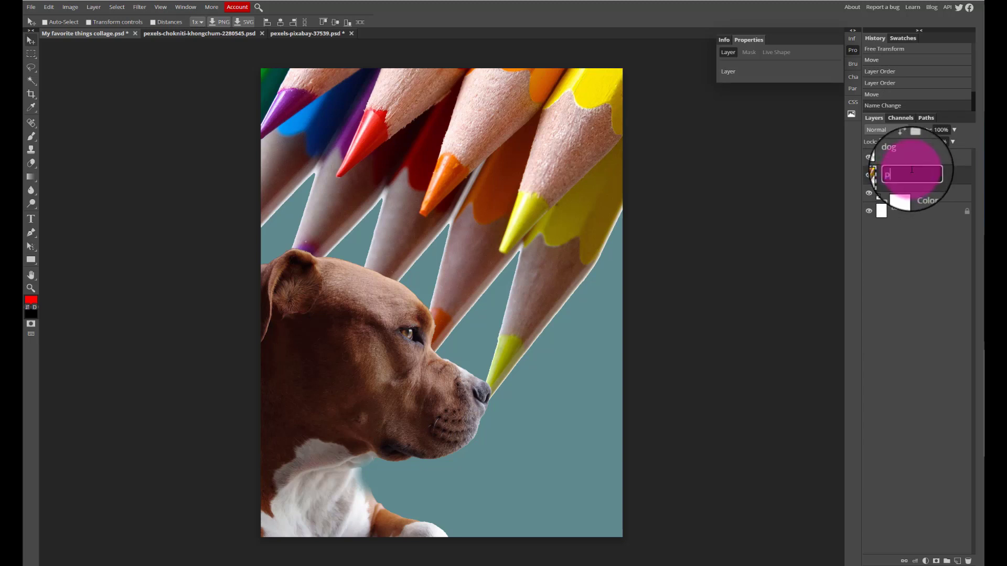
{"action": "type", "text": "pencils"}
{"action": "key", "text": "Return"}
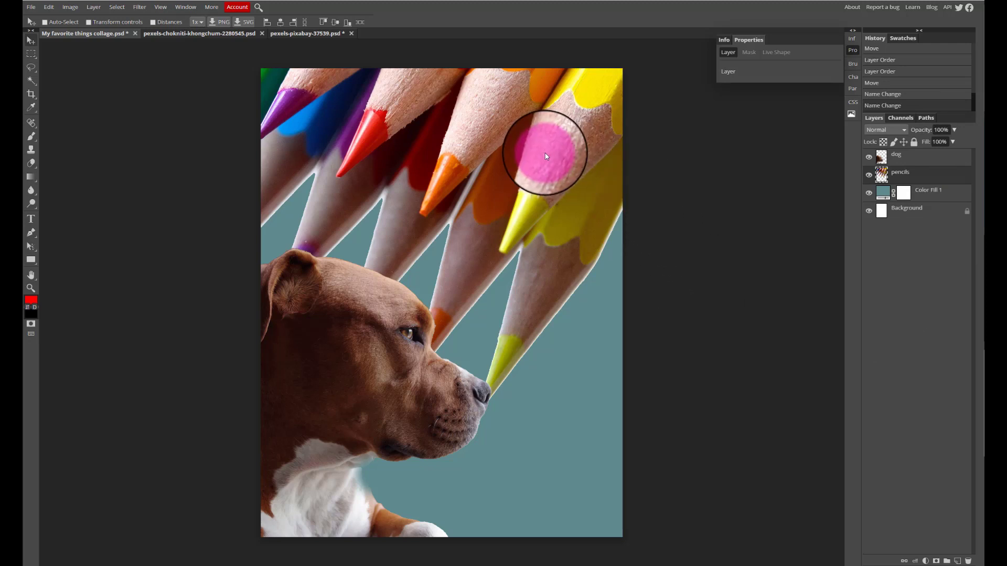
{"action": "mouse_move", "coordinate": [551, 146]}
{"action": "left_mouse_down"}
{"action": "mouse_move", "coordinate": [546, 140]}
{"action": "mouse_move", "coordinate": [571, 149]}
{"action": "left_mouse_up"}
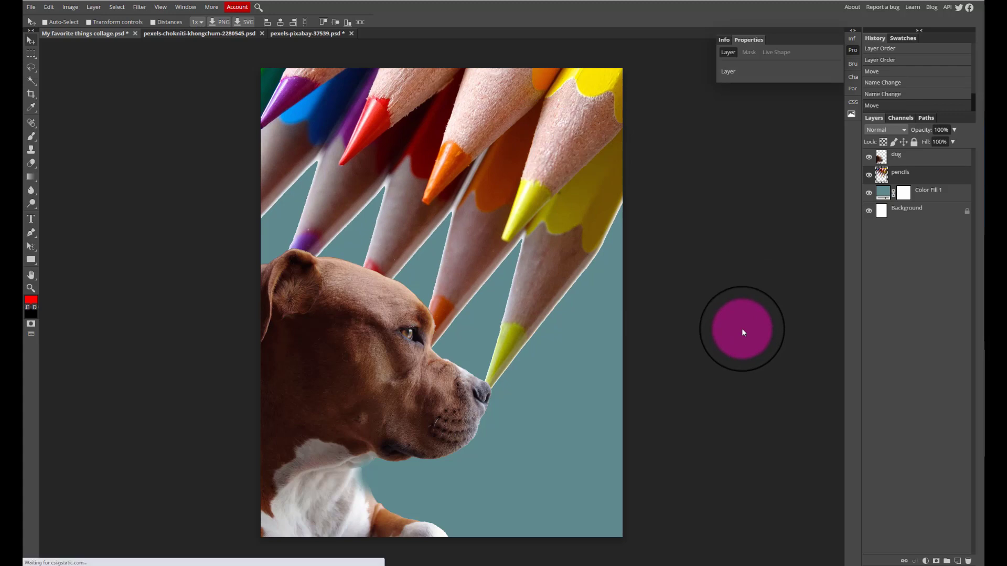
Close the pexels-pixabay-37539.psd pencils document.
{"action": "left_click", "coordinate": [312, 34]}
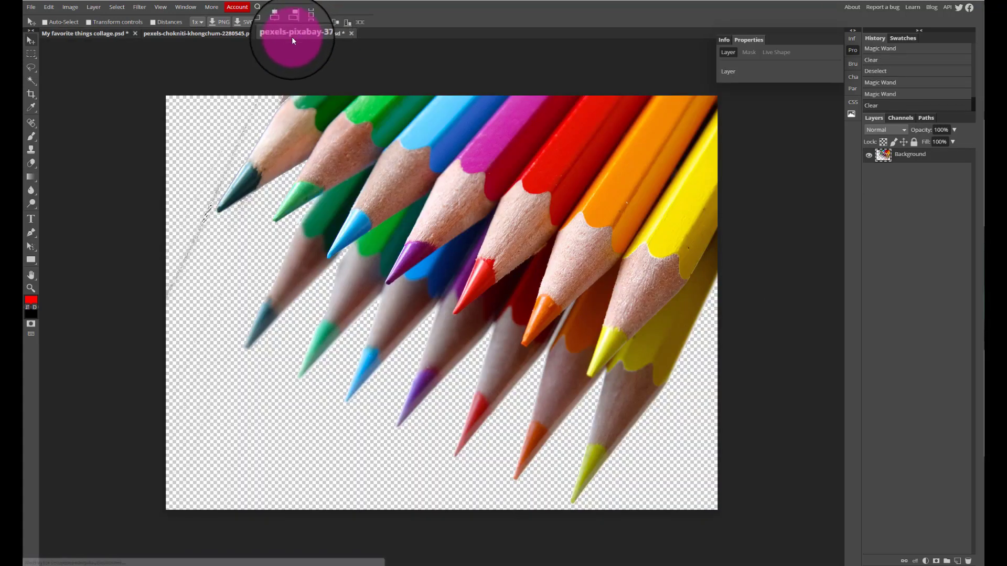
{"action": "left_click", "coordinate": [202, 34]}
{"action": "left_click", "coordinate": [293, 33]}
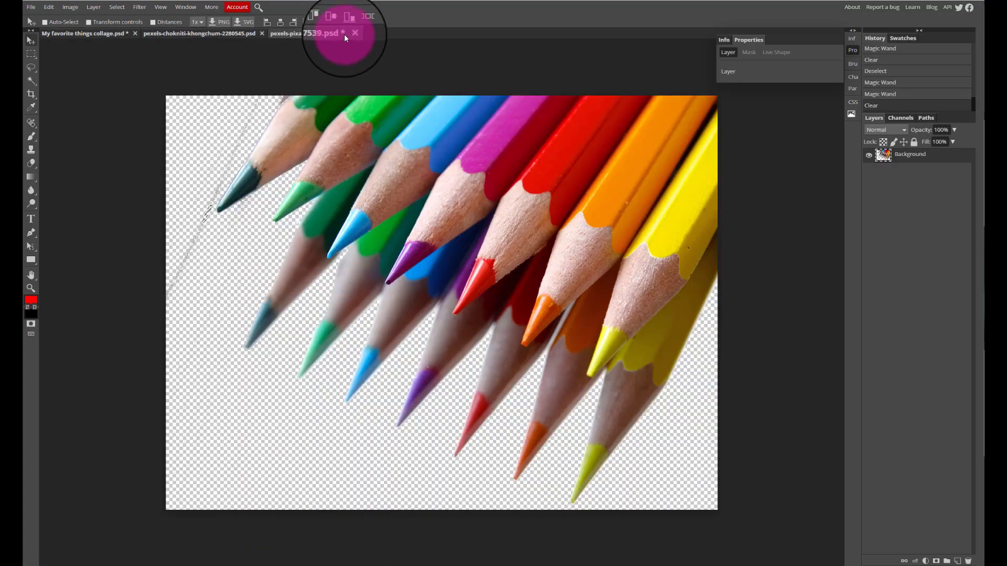
{"action": "left_click", "coordinate": [351, 33]}
{"action": "left_click", "coordinate": [609, 48]}
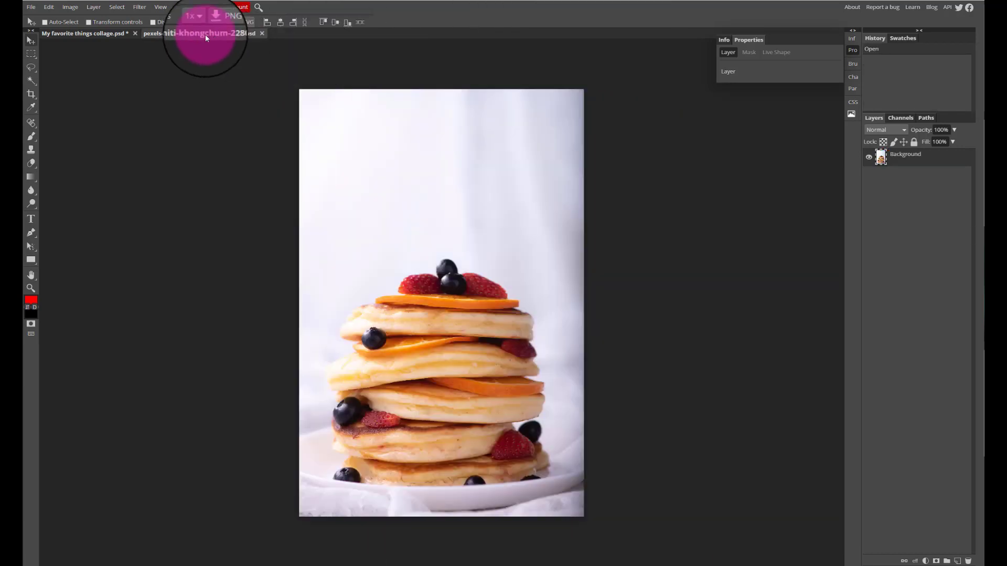
Open the pink frosting stock photo from the image folder.
{"action": "left_click", "coordinate": [31, 8]}
{"action": "left_click", "coordinate": [43, 34]}
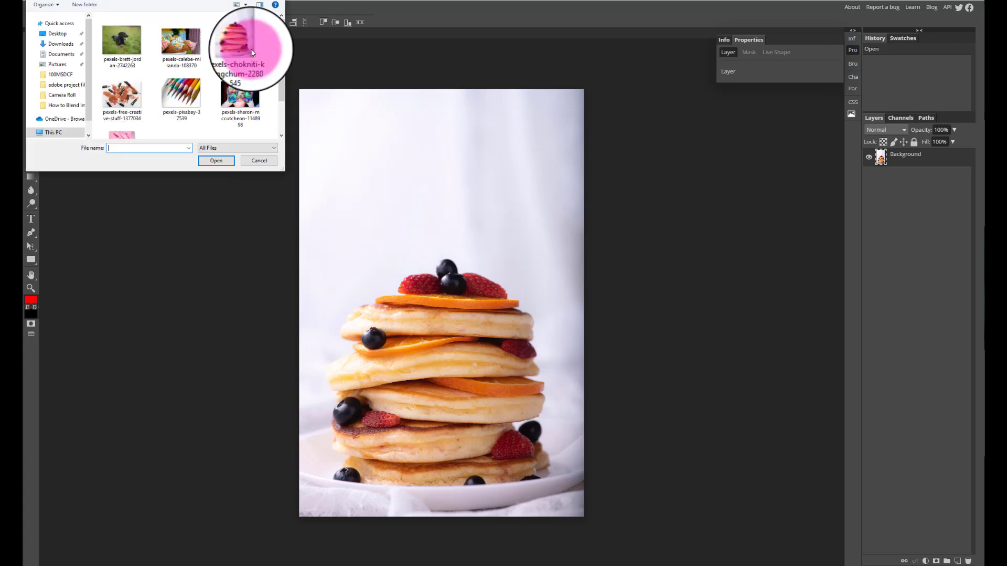
{"action": "left_click_drag", "start_coordinate": [280, 52], "coordinate": [280, 68]}
{"action": "left_click", "coordinate": [124, 105]}
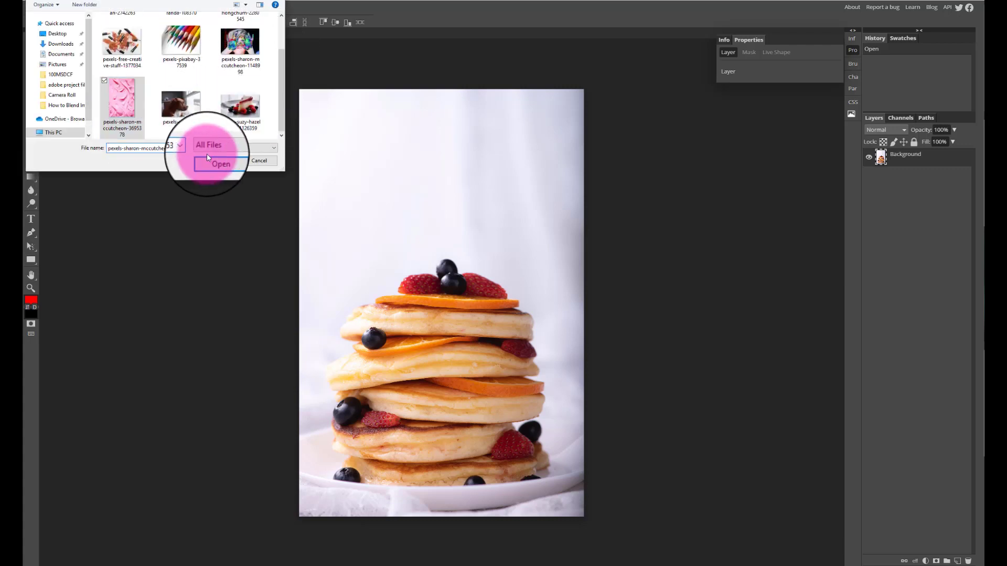
{"action": "left_click", "coordinate": [212, 161]}
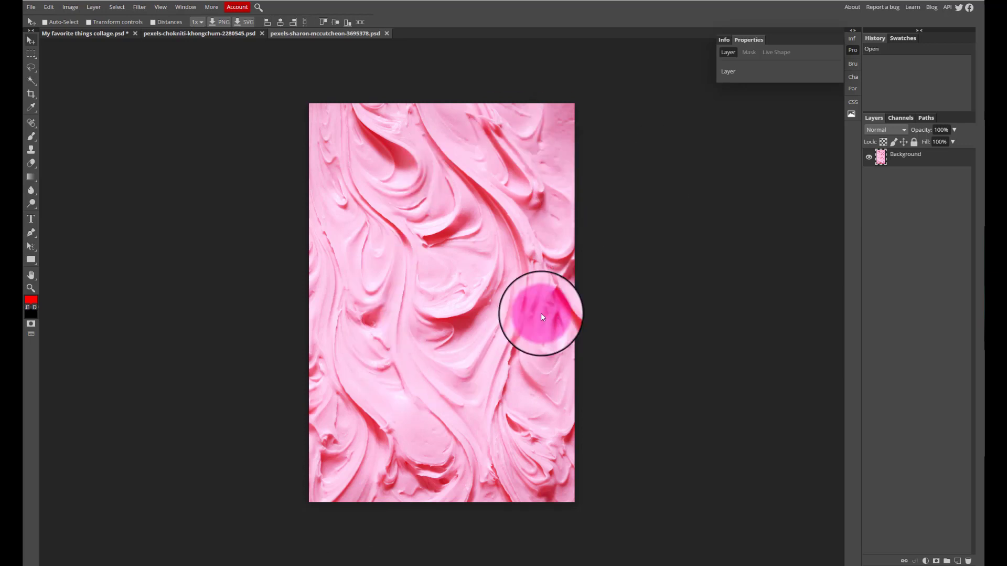
Duplicate the pink frosting layer into My favorite things collage.psd.
{"action": "right_click", "coordinate": [924, 163]}
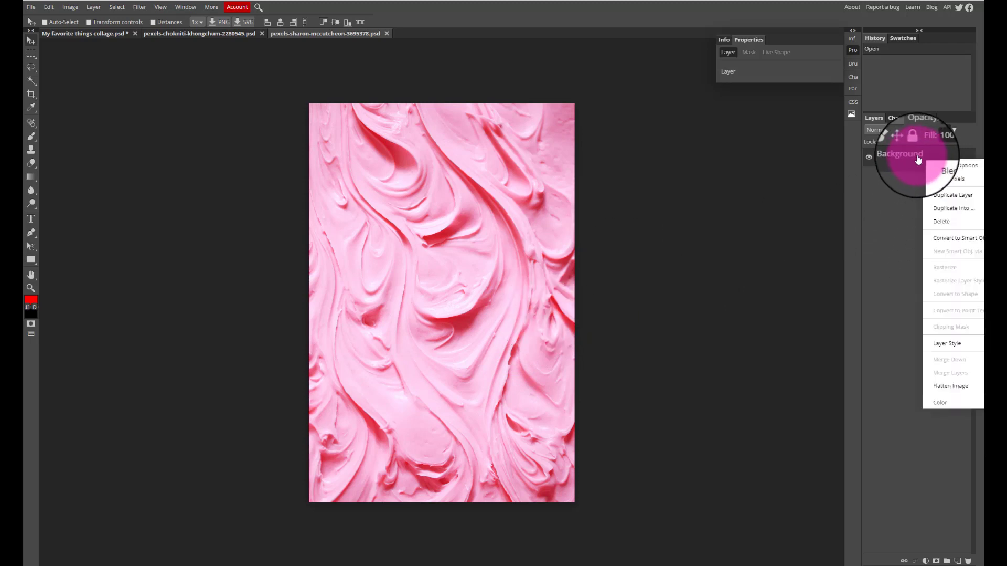
{"action": "left_click", "coordinate": [951, 208]}
{"action": "left_click", "coordinate": [199, 101]}
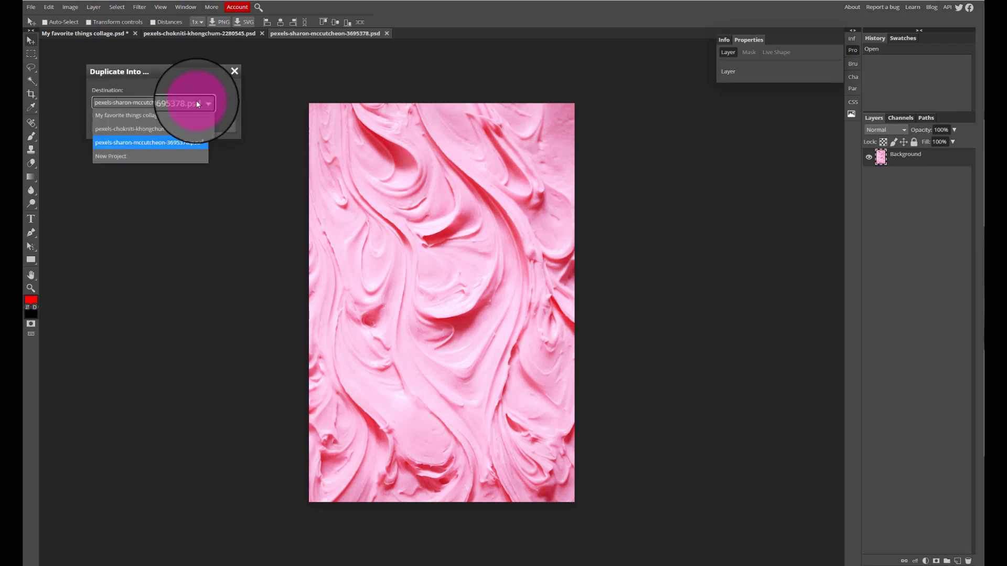
{"action": "left_click", "coordinate": [203, 116]}
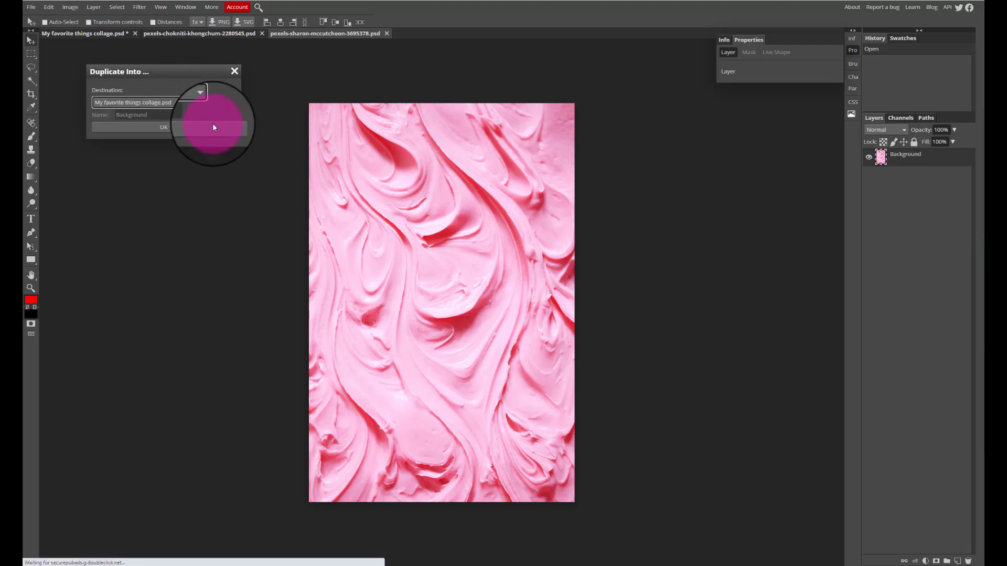
{"action": "left_click", "coordinate": [212, 128]}
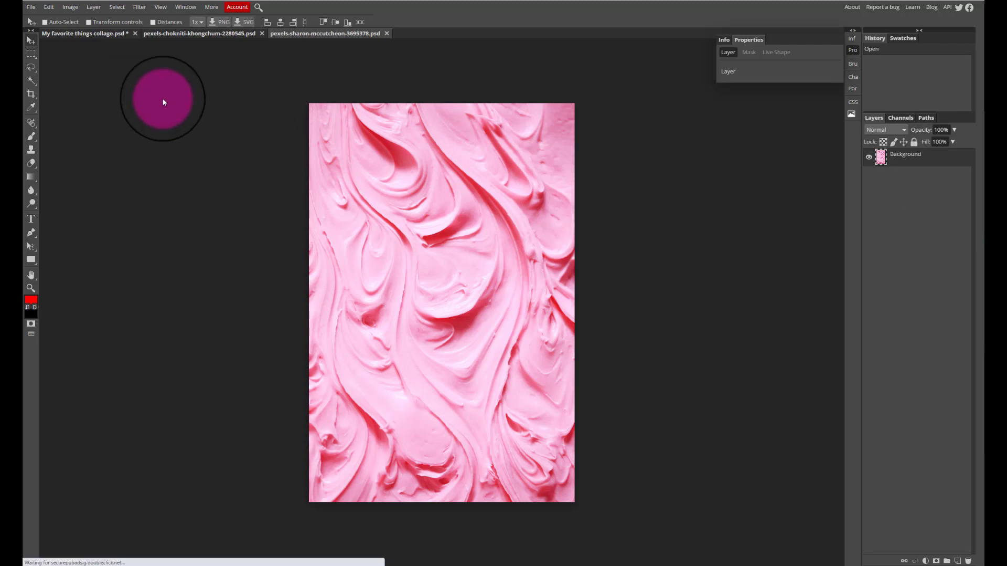
Switch to the collage document and rename the pink texture layer "frosting".
{"action": "left_click", "coordinate": [83, 33]}
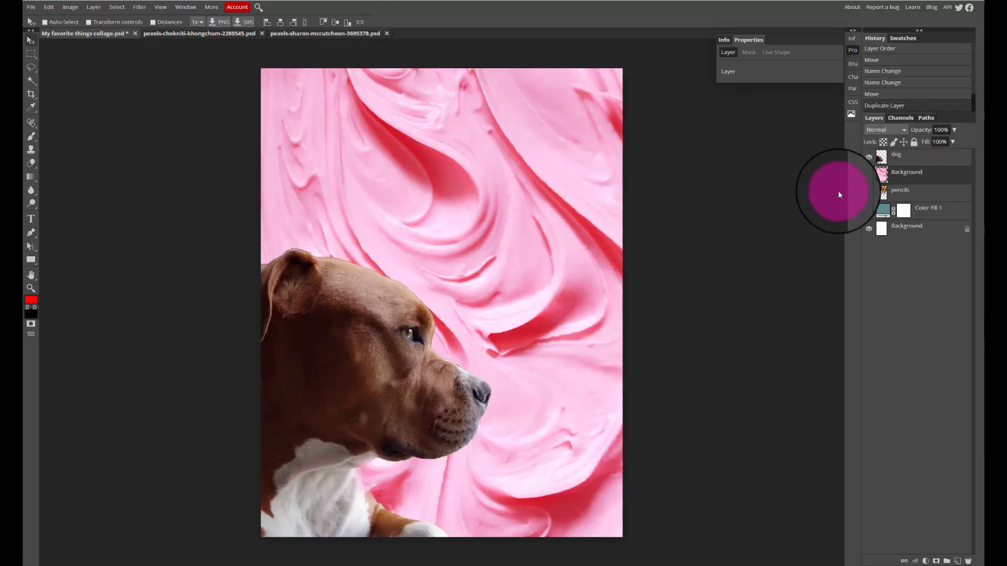
{"action": "double_click", "coordinate": [915, 176]}
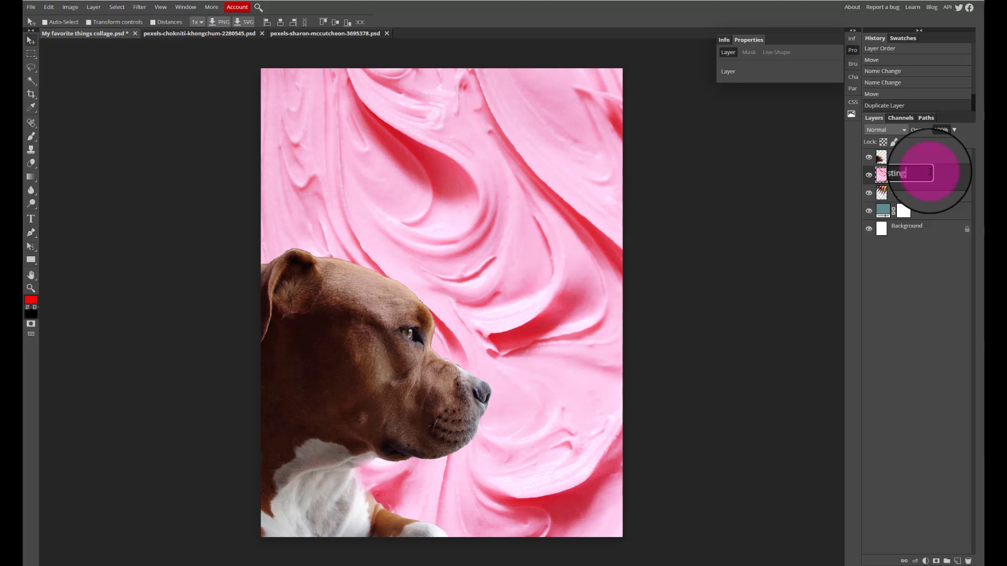
{"action": "key", "text": "Return"}
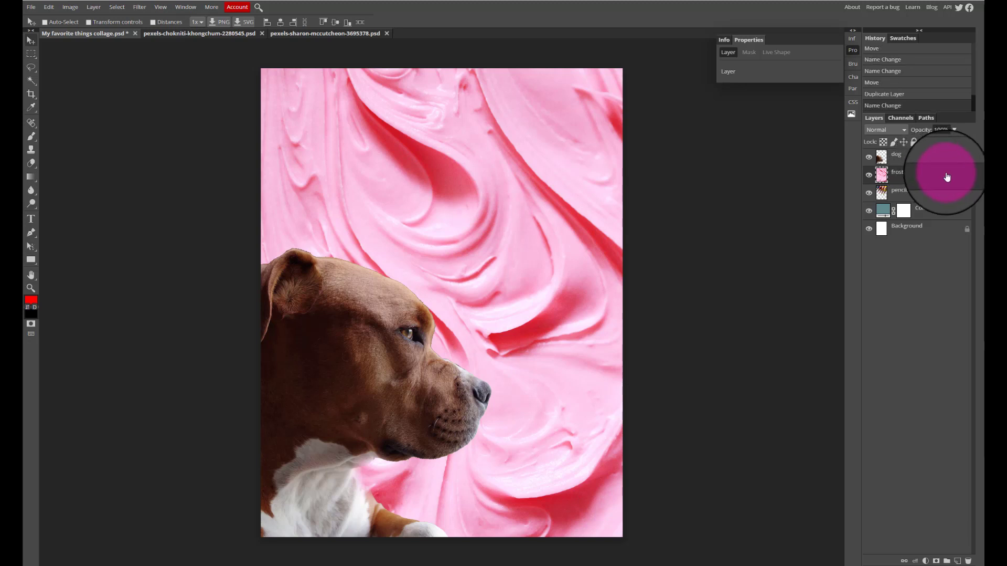
Move the frosting layer below the pencils layer and hide it.
{"action": "left_click_drag", "start_coordinate": [947, 176], "coordinate": [939, 199]}
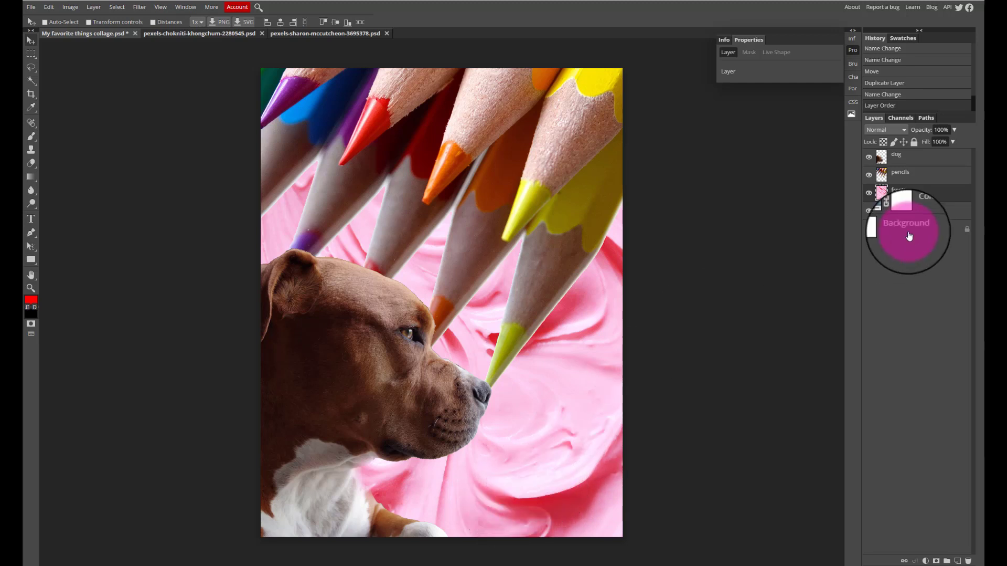
{"action": "left_click", "coordinate": [869, 193]}
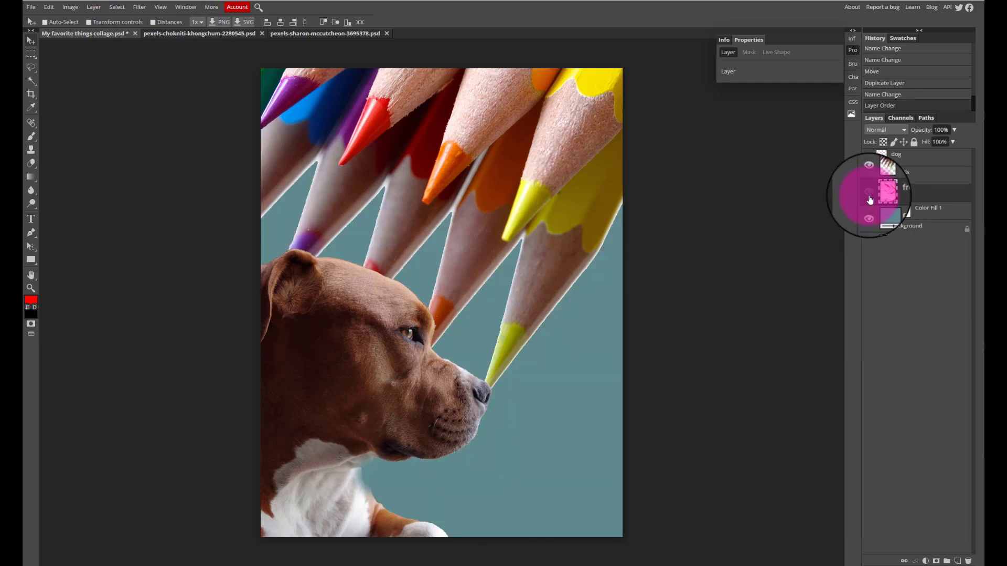
Show the frosting layer, set its blend mode to Multiply and shift the texture behind the dog and pencils.
{"action": "left_click", "coordinate": [869, 194]}
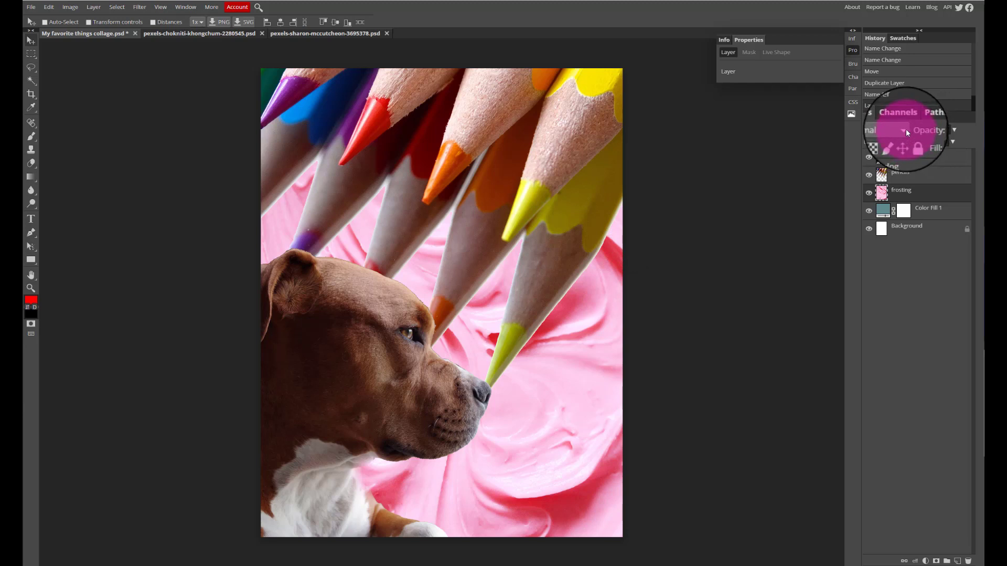
{"action": "left_click", "coordinate": [905, 129]}
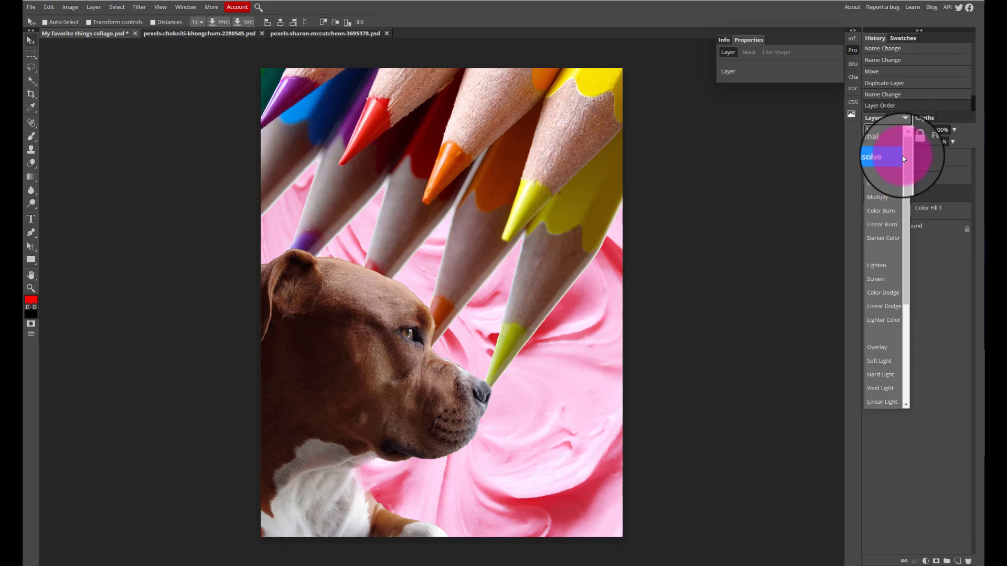
{"action": "left_click", "coordinate": [893, 197]}
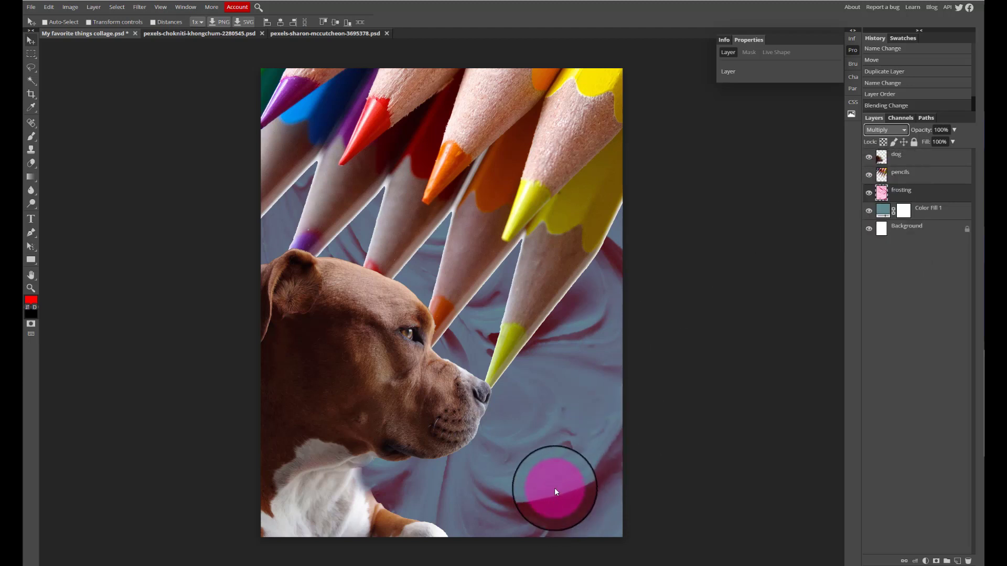
{"action": "left_click_drag", "start_coordinate": [556, 488], "coordinate": [508, 420]}
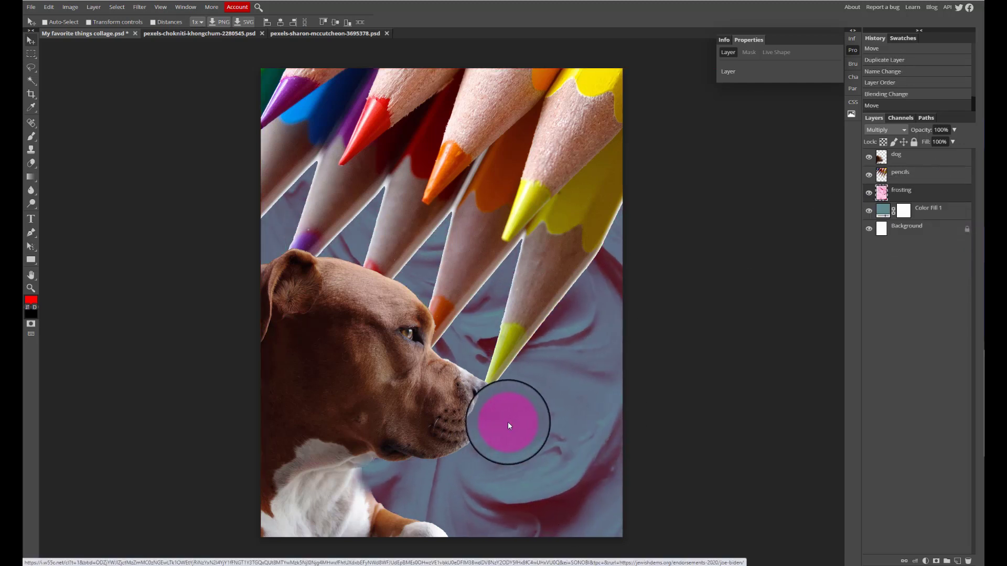
Try the Darker Color and Lighten blend modes on the frosting layer.
{"action": "left_click", "coordinate": [901, 129]}
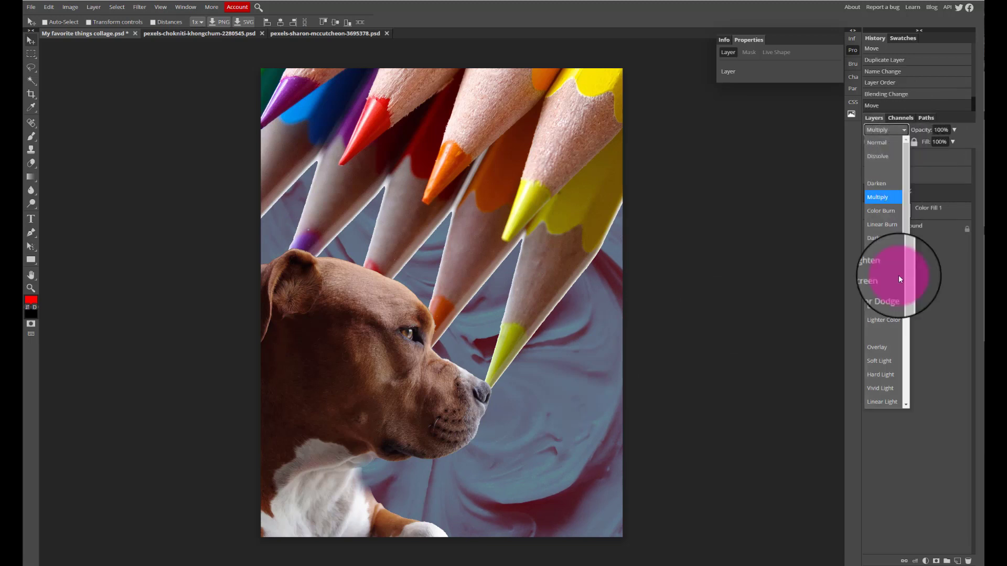
{"action": "left_click", "coordinate": [884, 238]}
{"action": "left_click", "coordinate": [898, 131]}
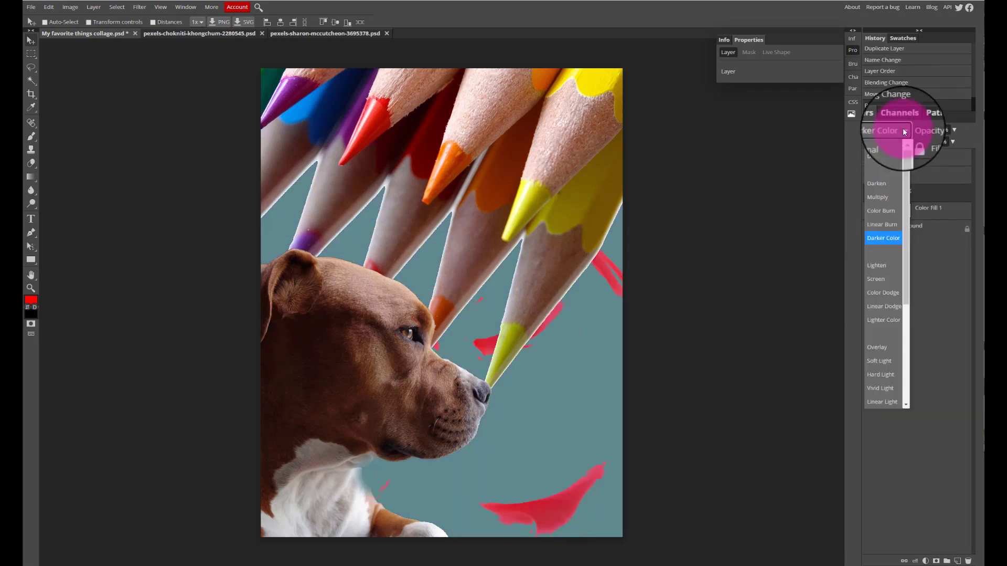
{"action": "left_click", "coordinate": [892, 268]}
Set the frosting layer's blend mode to Luminosity and reposition the texture over the teal background.
{"action": "left_click", "coordinate": [891, 128]}
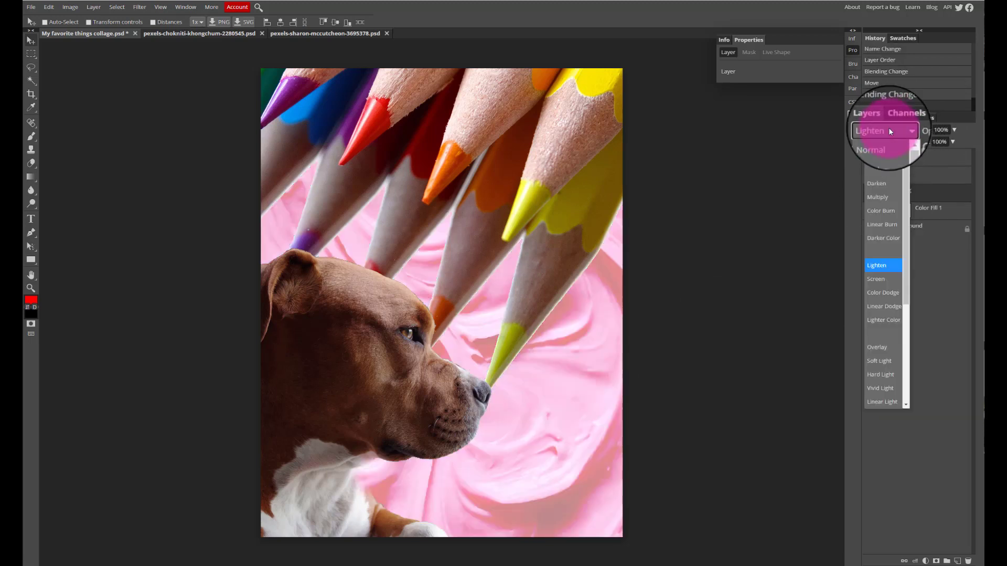
{"action": "scroll", "coordinate": [880, 376], "scroll_direction": "down", "scroll_amount": 3}
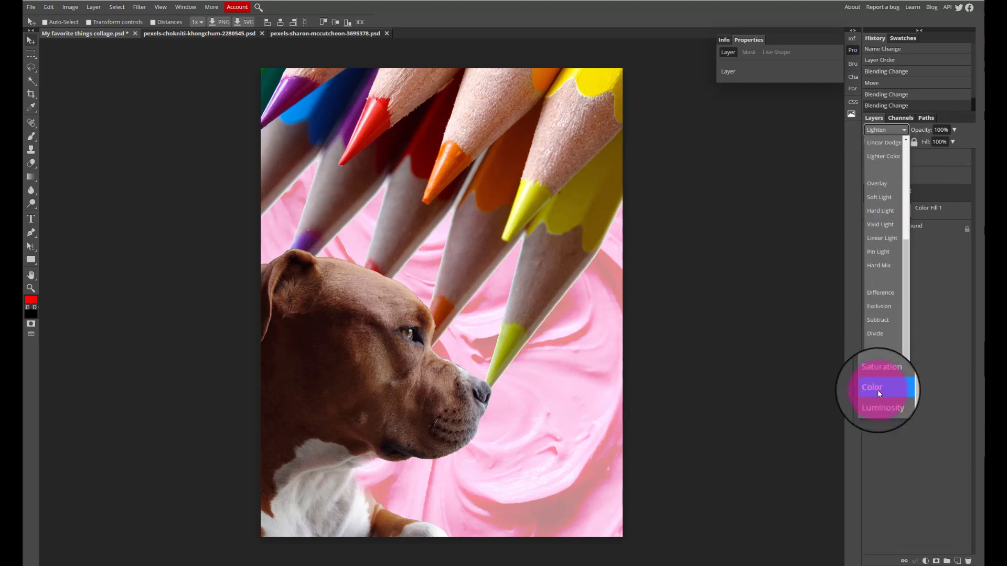
{"action": "left_click", "coordinate": [877, 402]}
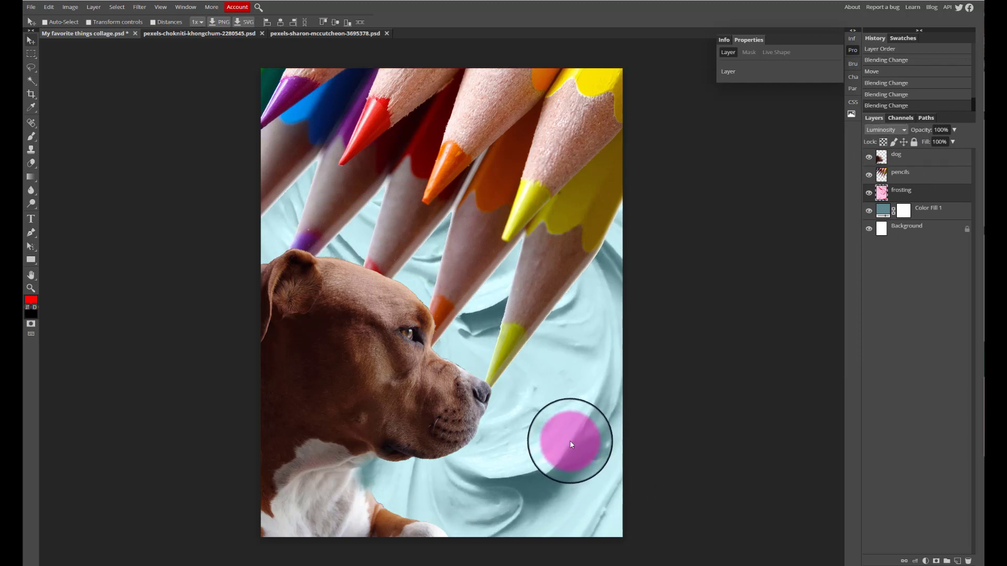
{"action": "left_click_drag", "start_coordinate": [557, 429], "coordinate": [550, 433]}
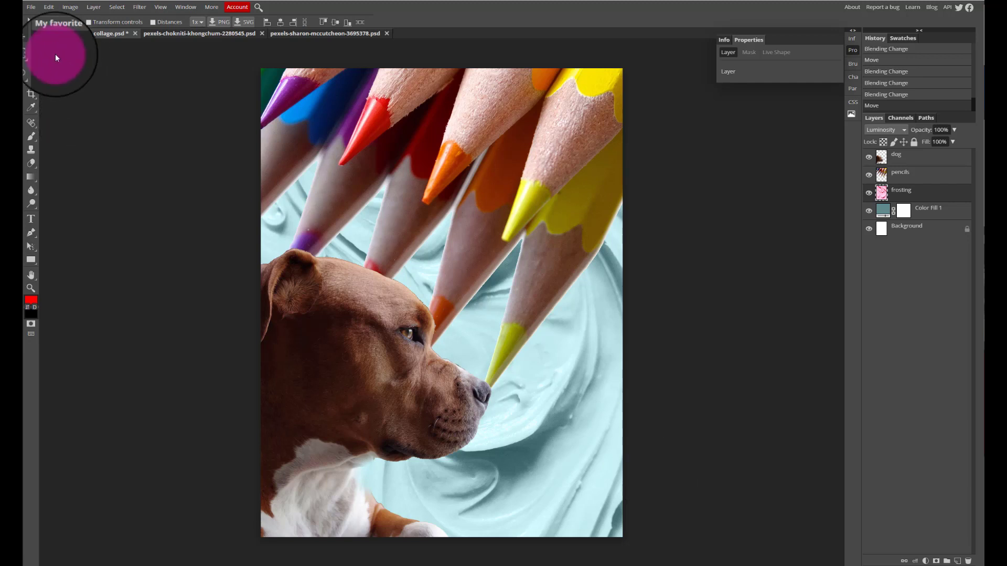
Save the collage as a PSD and locate the downloaded file in its folder.
{"action": "left_click", "coordinate": [29, 7]}
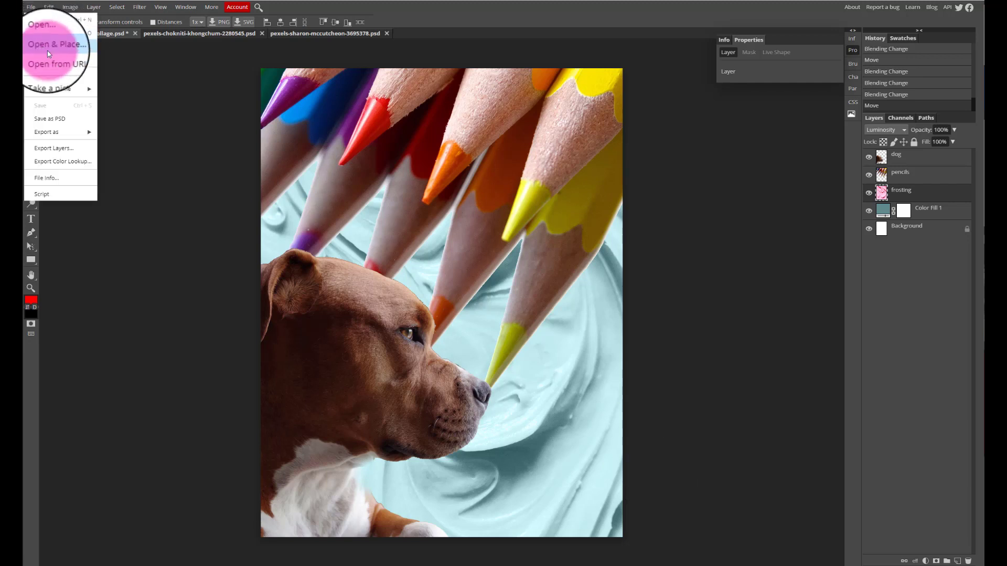
{"action": "left_click", "coordinate": [64, 120]}
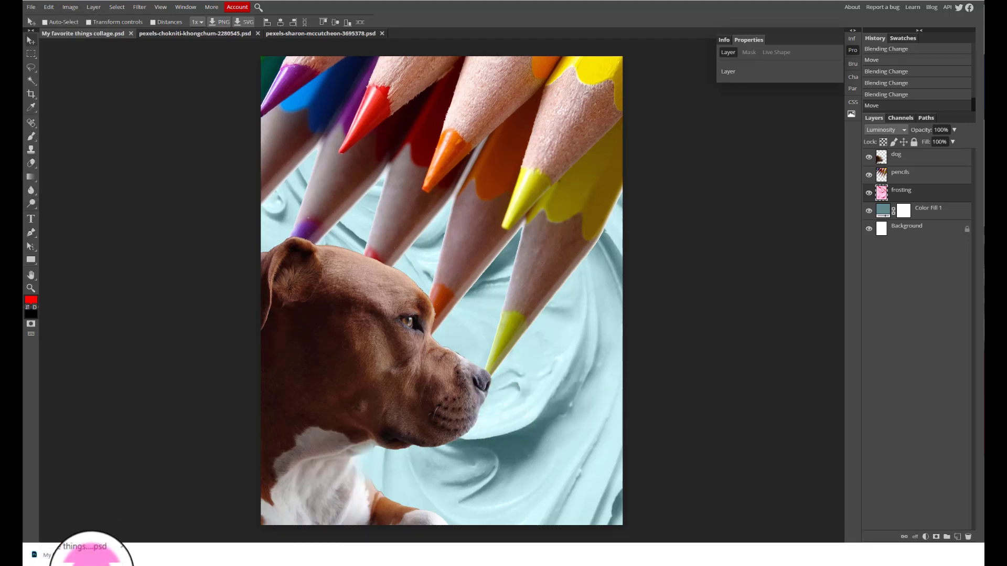
{"action": "left_click", "coordinate": [90, 554]}
{"action": "left_click", "coordinate": [221, 282]}
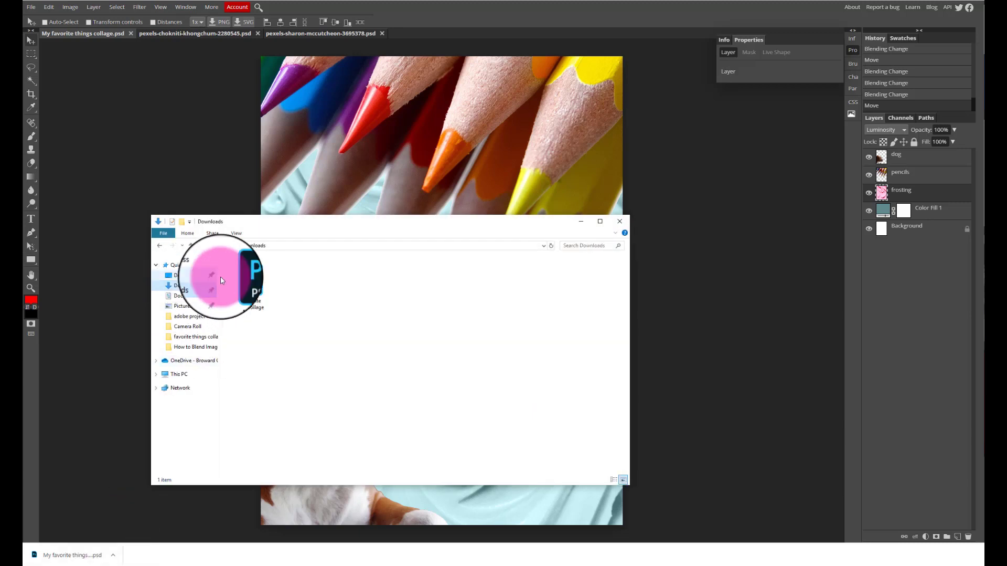
{"action": "left_click", "coordinate": [259, 286]}
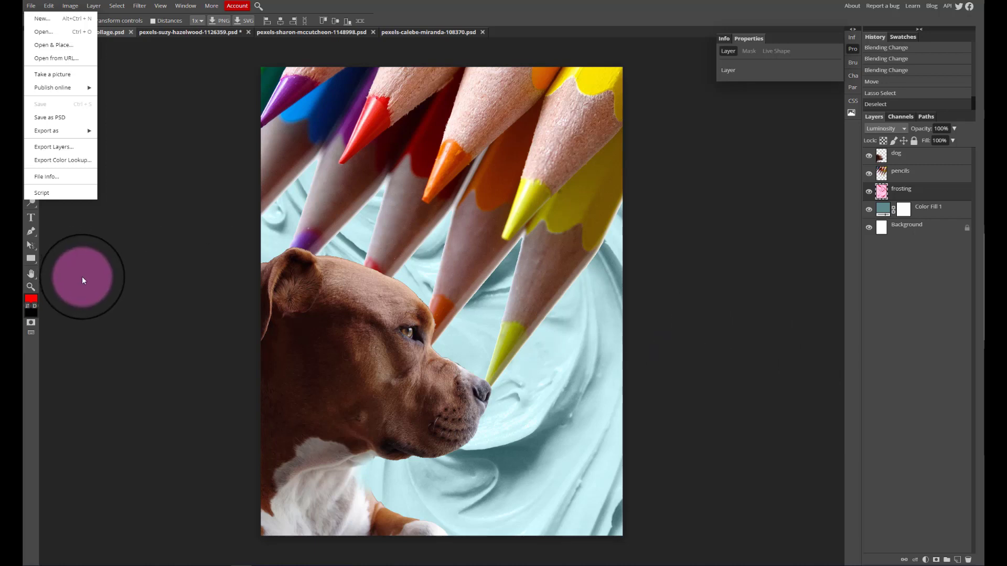
Browse to the saved My favorite things collage file in Downloads when opening a file, and cancel without opening it.
{"action": "left_click", "coordinate": [29, 7]}
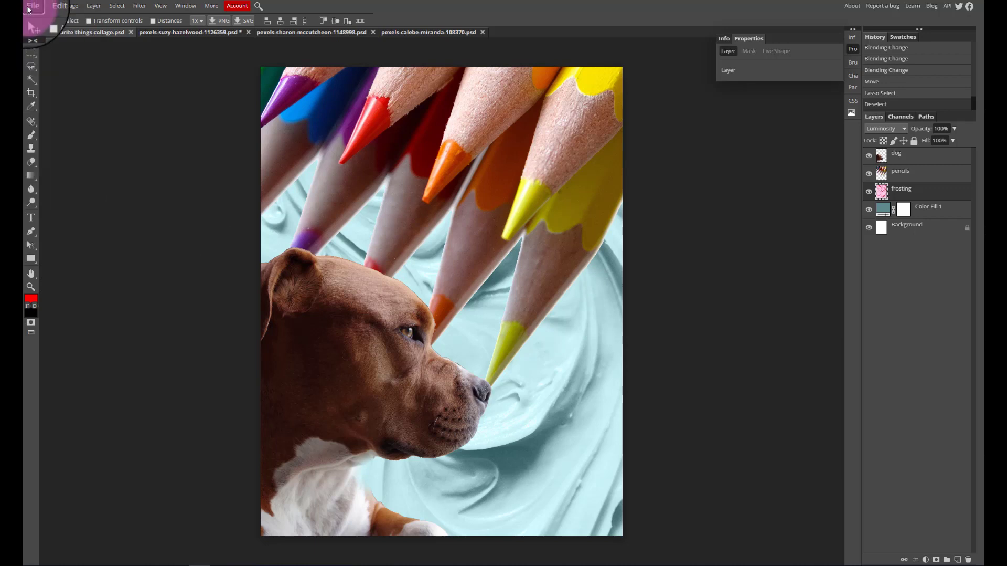
{"action": "left_click", "coordinate": [29, 7]}
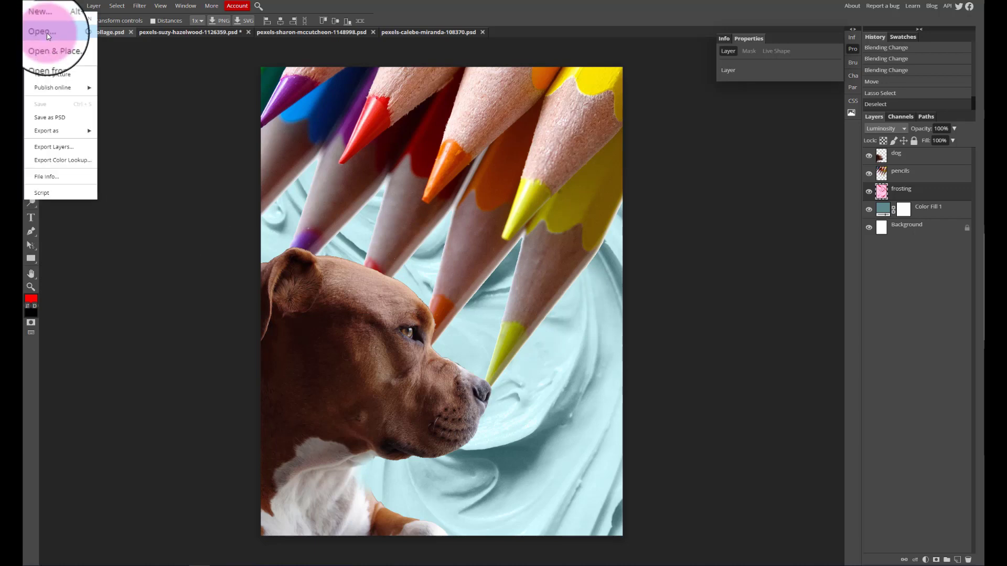
{"action": "left_click", "coordinate": [29, 7]}
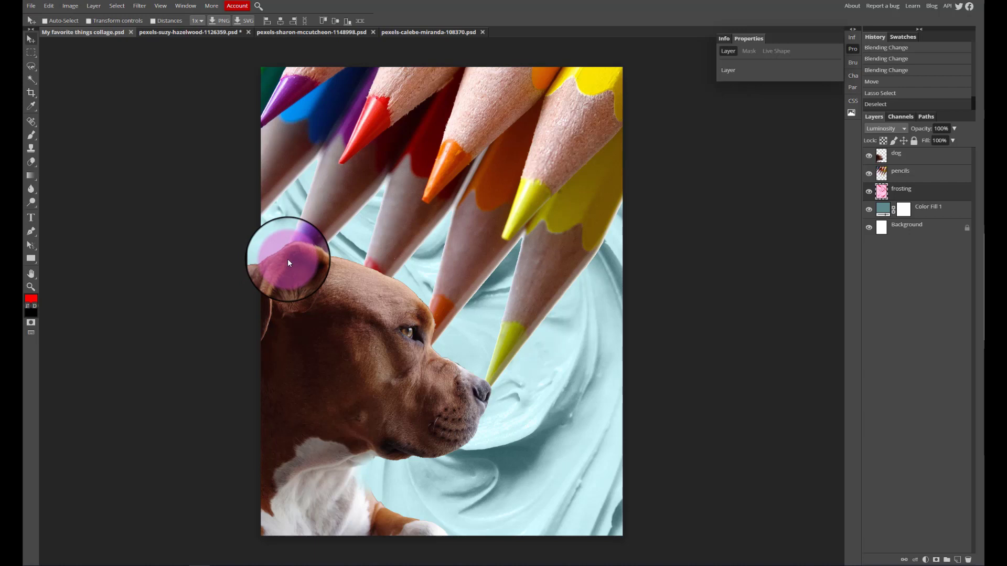
{"action": "key", "text": "ctrl+o"}
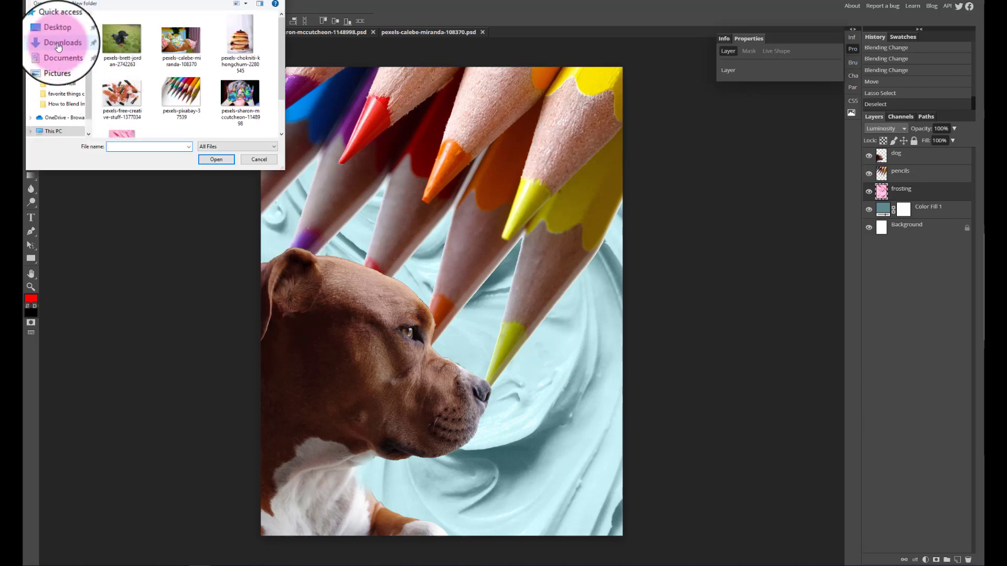
{"action": "left_click", "coordinate": [59, 46]}
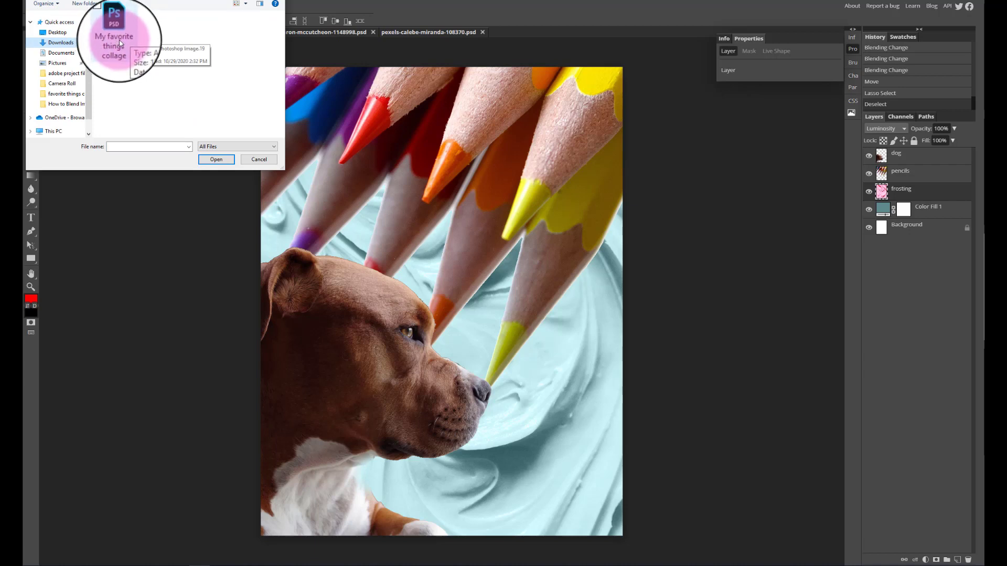
{"action": "left_click", "coordinate": [265, 164]}
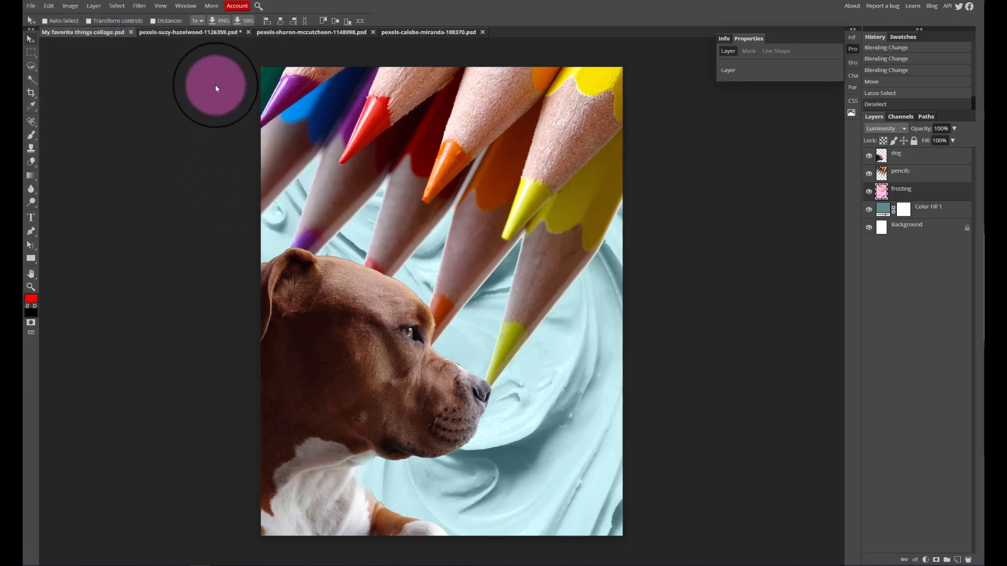
Look through the open stock photos, return to the cheesecake photo and move its image to nearly fill the canvas.
{"action": "left_click", "coordinate": [213, 33]}
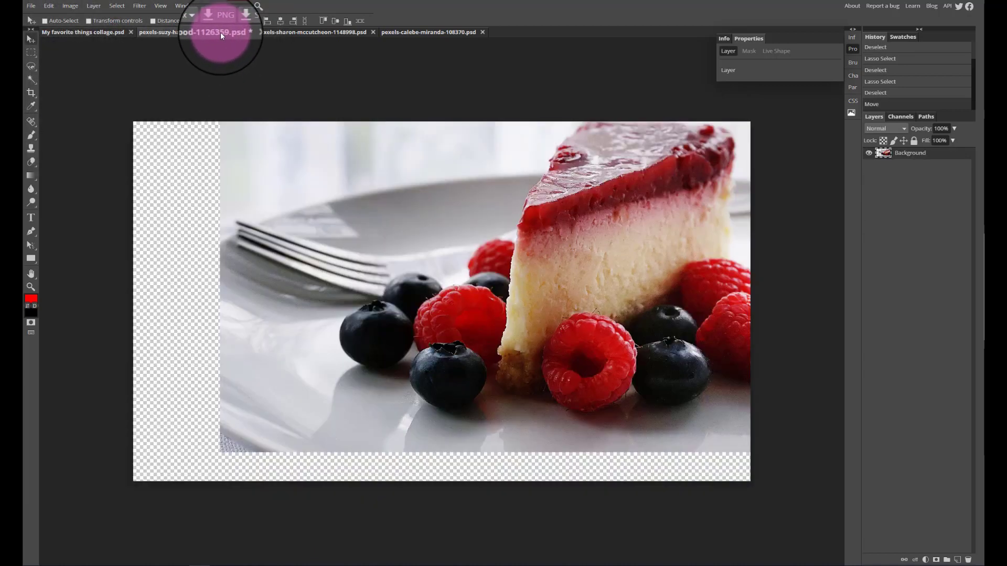
{"action": "left_click", "coordinate": [301, 32]}
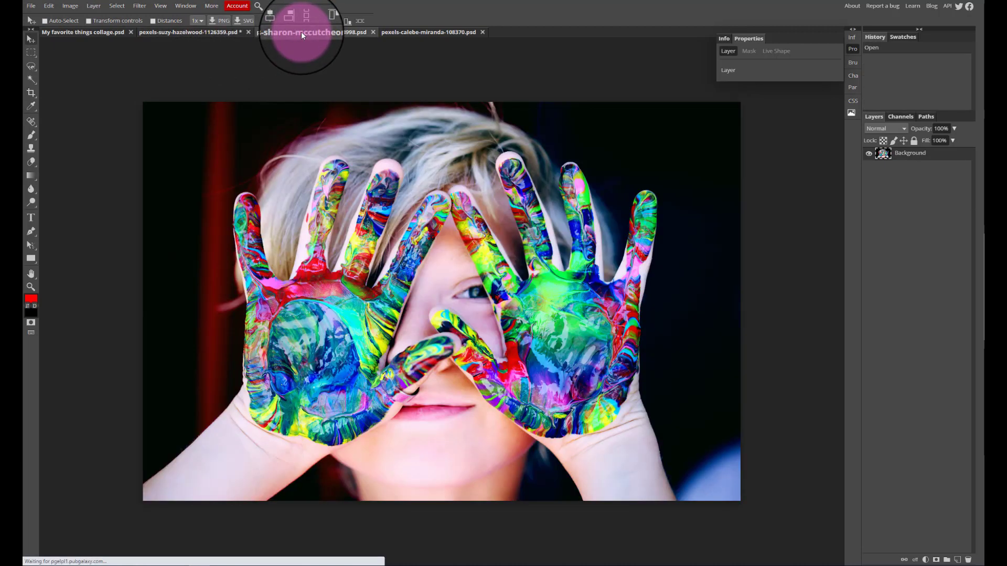
{"action": "left_click", "coordinate": [397, 33]}
{"action": "left_click", "coordinate": [197, 32]}
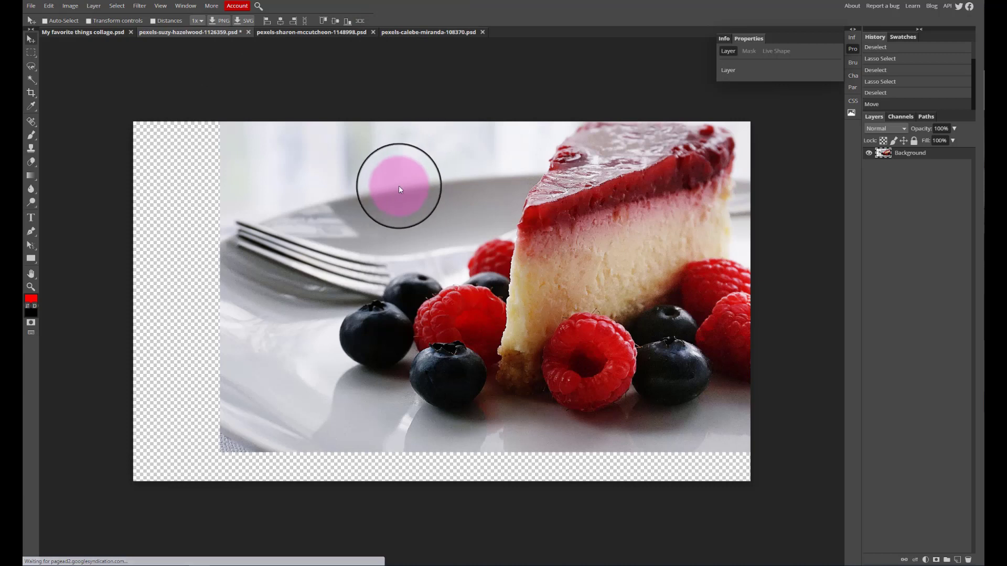
{"action": "left_click_drag", "start_coordinate": [399, 185], "coordinate": [330, 213]}
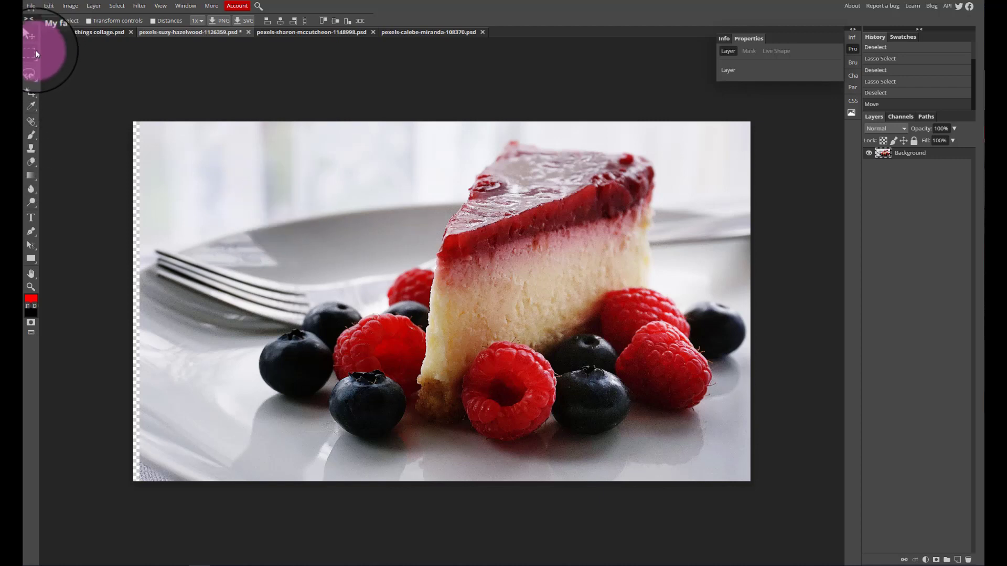
Draw a freehand selection with the Lasso Select tool on the plate beside the cheesecake, and deselect it.
{"action": "left_click", "coordinate": [32, 65]}
{"action": "right_click", "coordinate": [32, 65]}
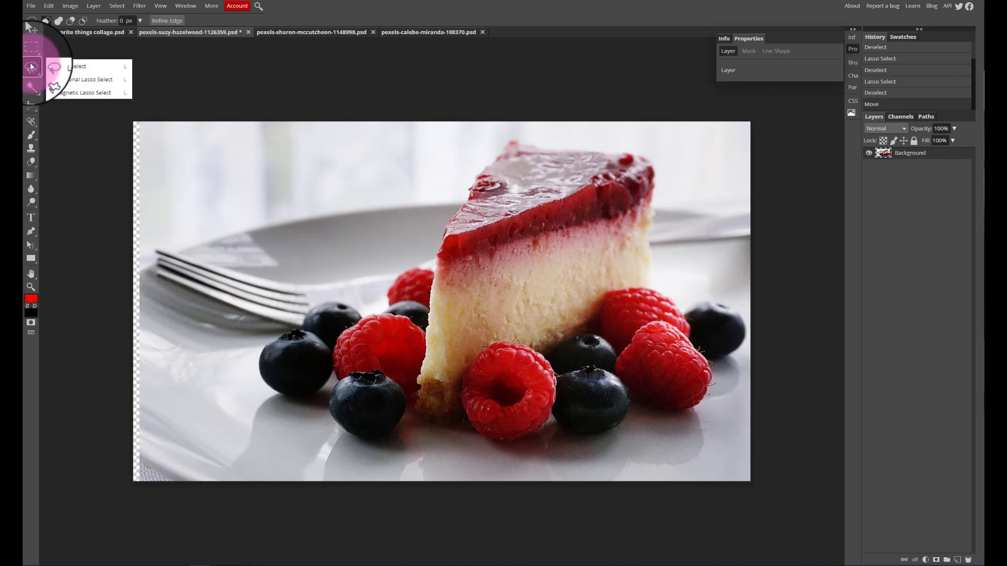
{"action": "left_click", "coordinate": [59, 66]}
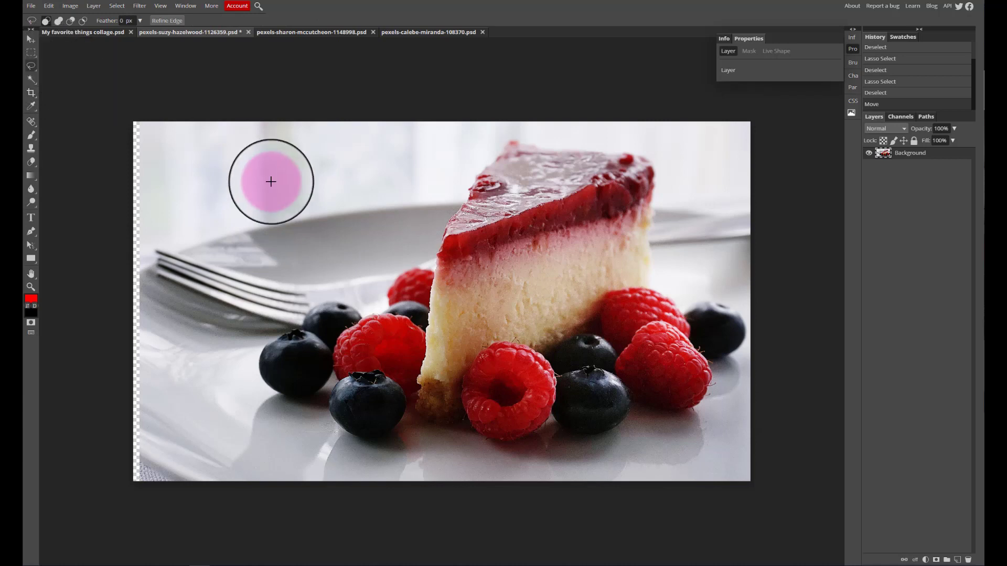
{"action": "mouse_move", "coordinate": [243, 192]}
{"action": "left_mouse_down"}
{"action": "mouse_move", "coordinate": [293, 266]}
{"action": "mouse_move", "coordinate": [333, 265]}
{"action": "mouse_move", "coordinate": [377, 242]}
{"action": "mouse_move", "coordinate": [381, 213]}
{"action": "mouse_move", "coordinate": [369, 180]}
{"action": "mouse_move", "coordinate": [341, 159]}
{"action": "mouse_move", "coordinate": [288, 168]}
{"action": "left_mouse_up"}
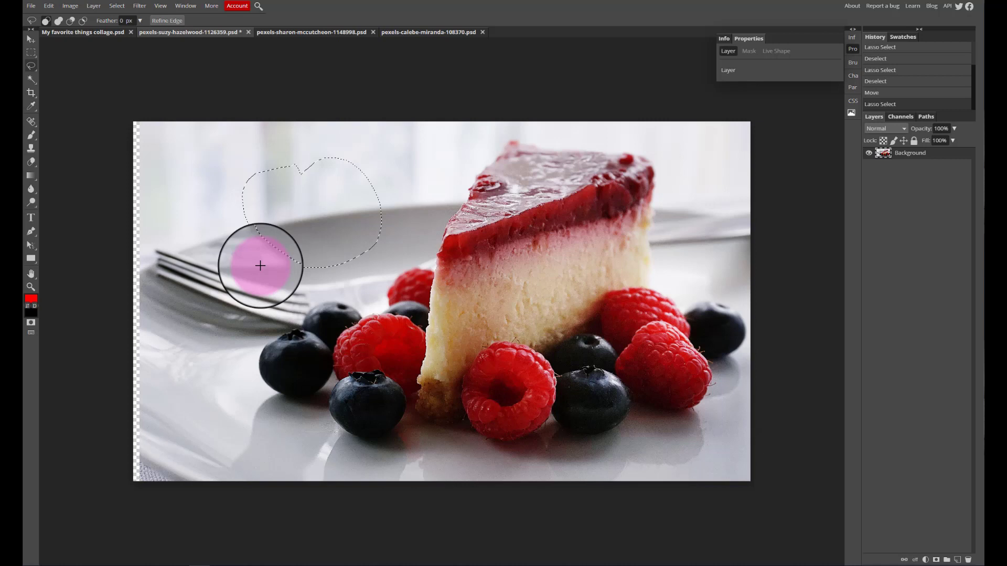
{"action": "mouse_move", "coordinate": [260, 265]}
{"action": "left_mouse_down"}
{"action": "mouse_move", "coordinate": [285, 183]}
{"action": "mouse_move", "coordinate": [348, 181]}
{"action": "mouse_move", "coordinate": [369, 225]}
{"action": "mouse_move", "coordinate": [334, 244]}
{"action": "mouse_move", "coordinate": [280, 233]}
{"action": "mouse_move", "coordinate": [260, 178]}
{"action": "left_mouse_up"}
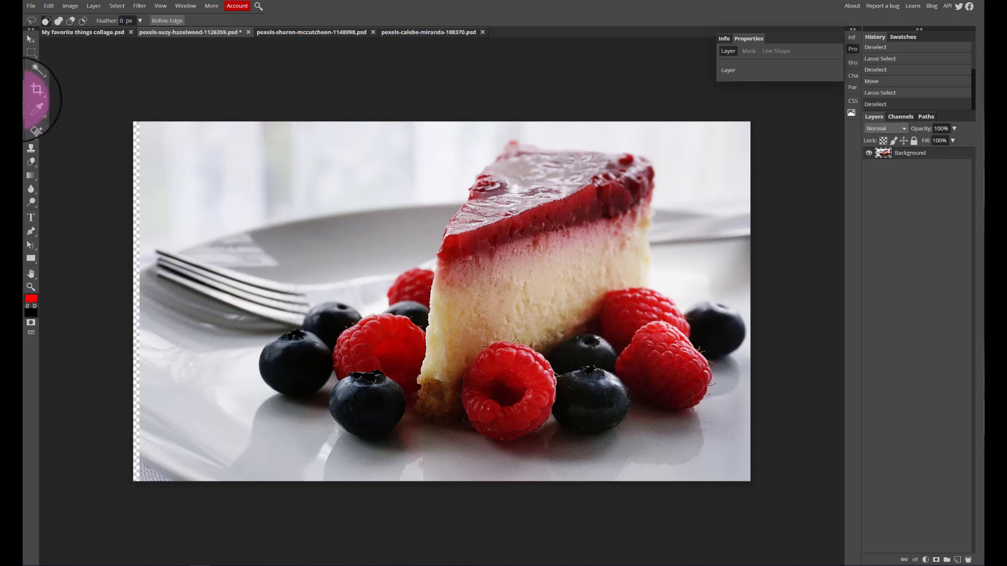
Draw a four-point selection with the Polygonal Lasso Select tool over the fork and plate beside the cheesecake.
{"action": "right_click", "coordinate": [32, 66]}
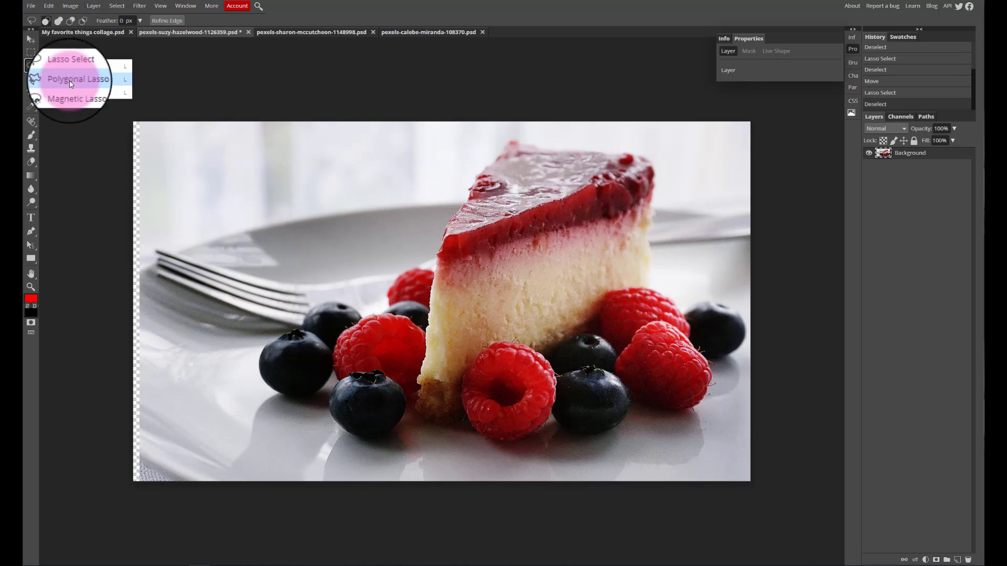
{"action": "left_click", "coordinate": [70, 84]}
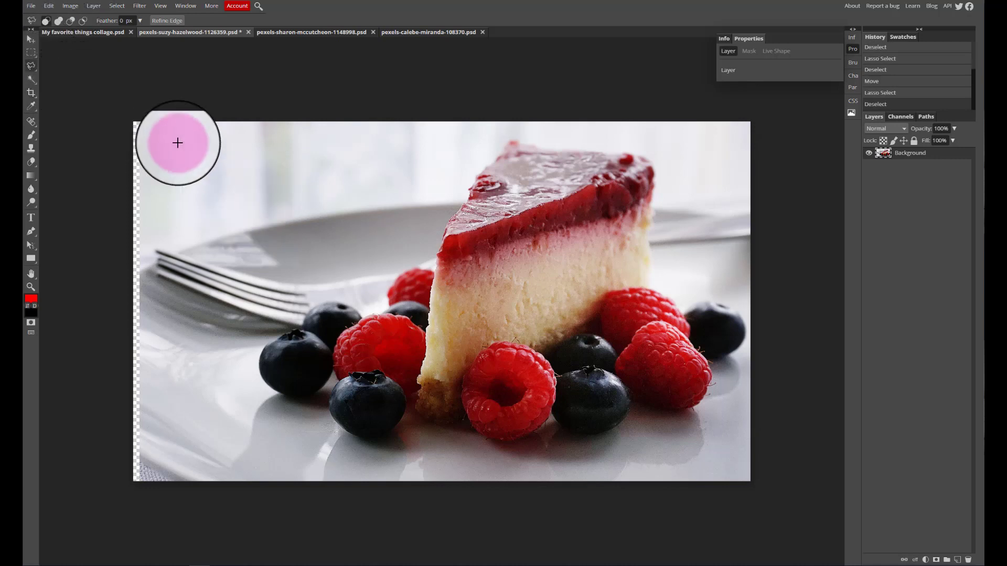
{"action": "left_click", "coordinate": [179, 143]}
{"action": "left_click", "coordinate": [445, 158]}
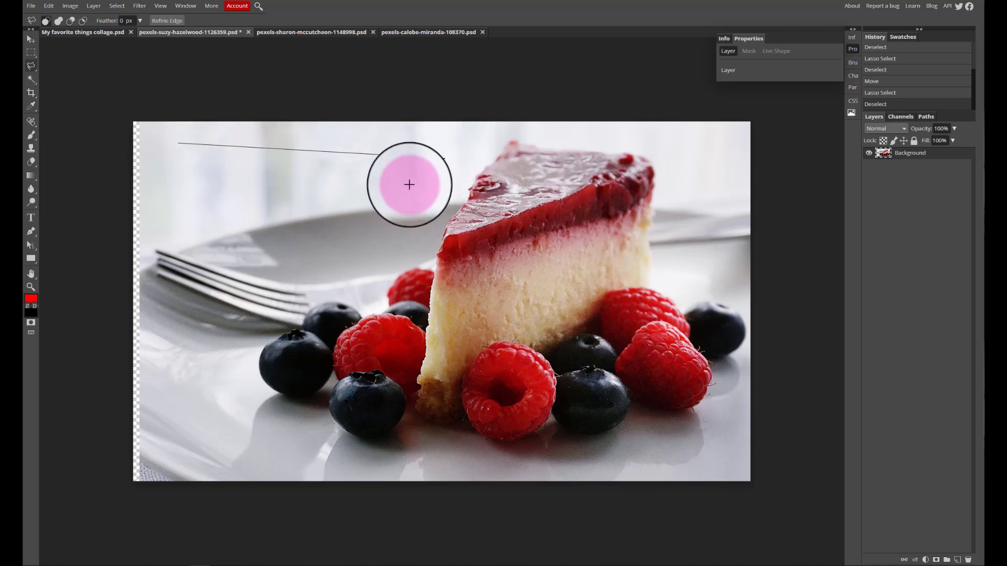
{"action": "left_click", "coordinate": [208, 450]}
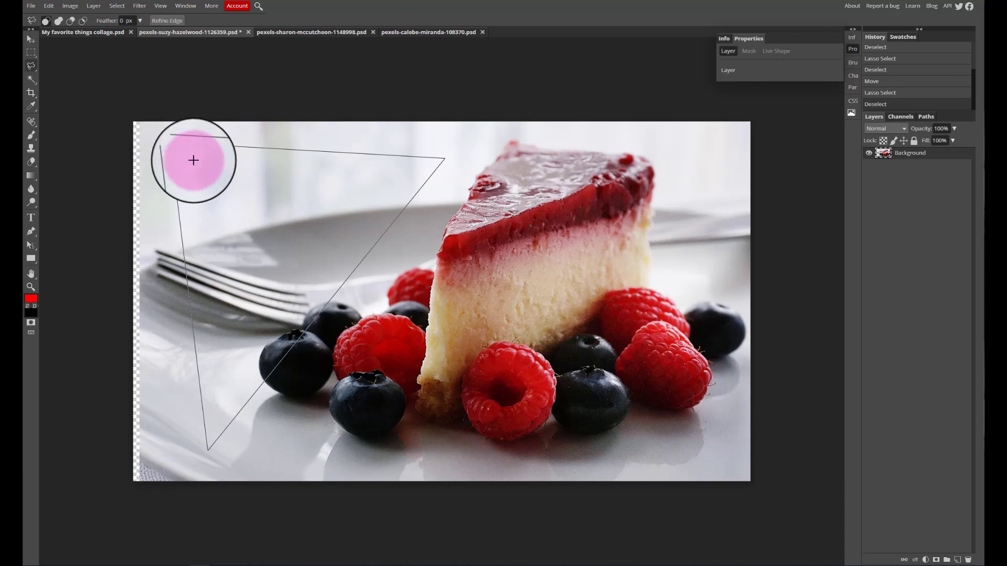
{"action": "left_click", "coordinate": [233, 238]}
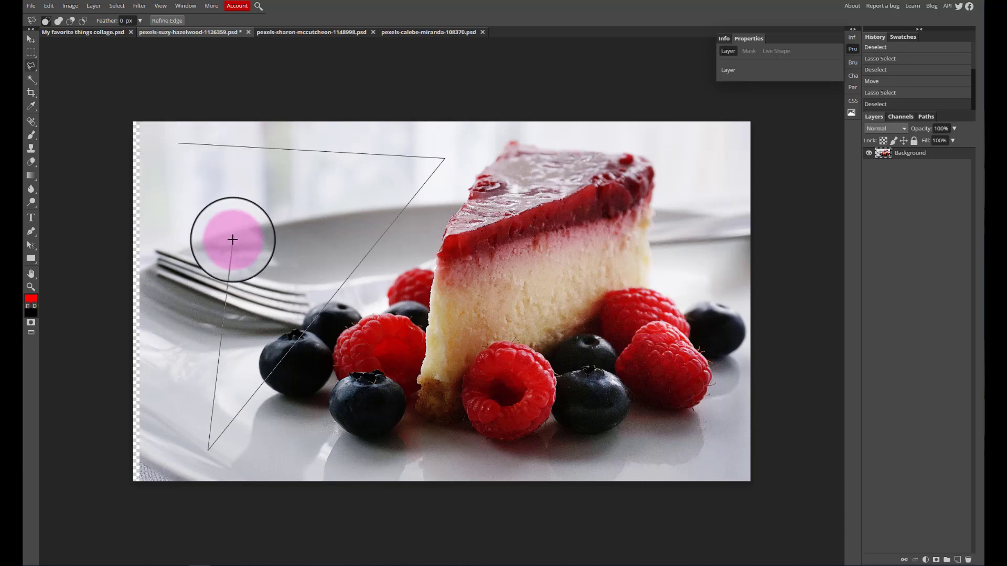
{"action": "left_click", "coordinate": [177, 141]}
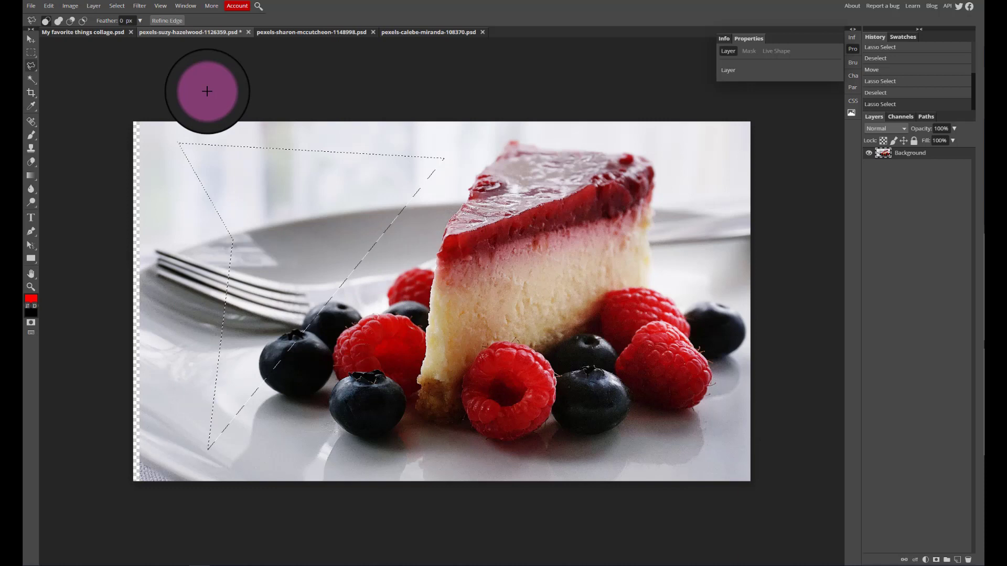
Deselect the polygonal area and try tracing a Magnetic Lasso Select outline over the plate's rim beside the cheesecake.
{"action": "left_click", "coordinate": [28, 67]}
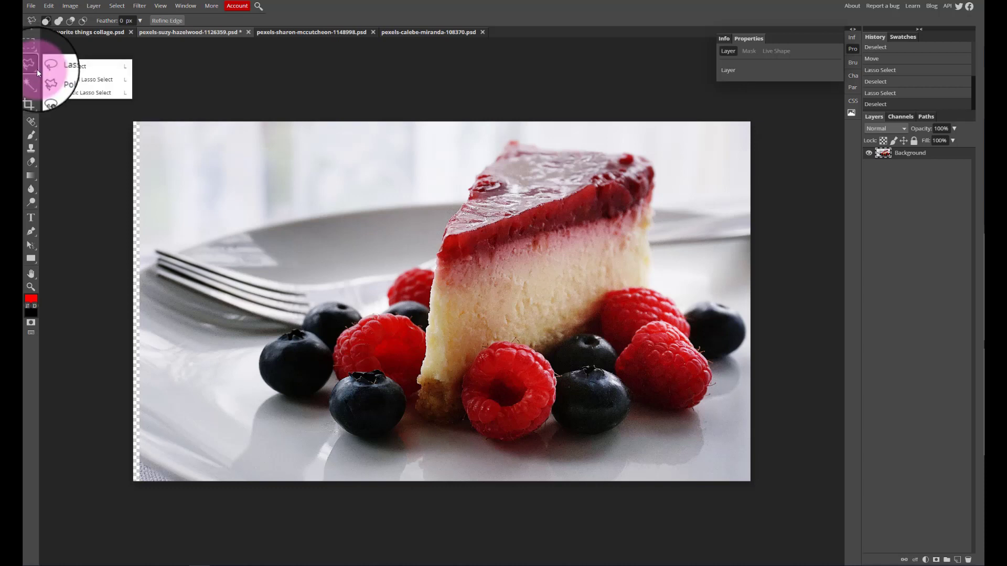
{"action": "left_click", "coordinate": [58, 95]}
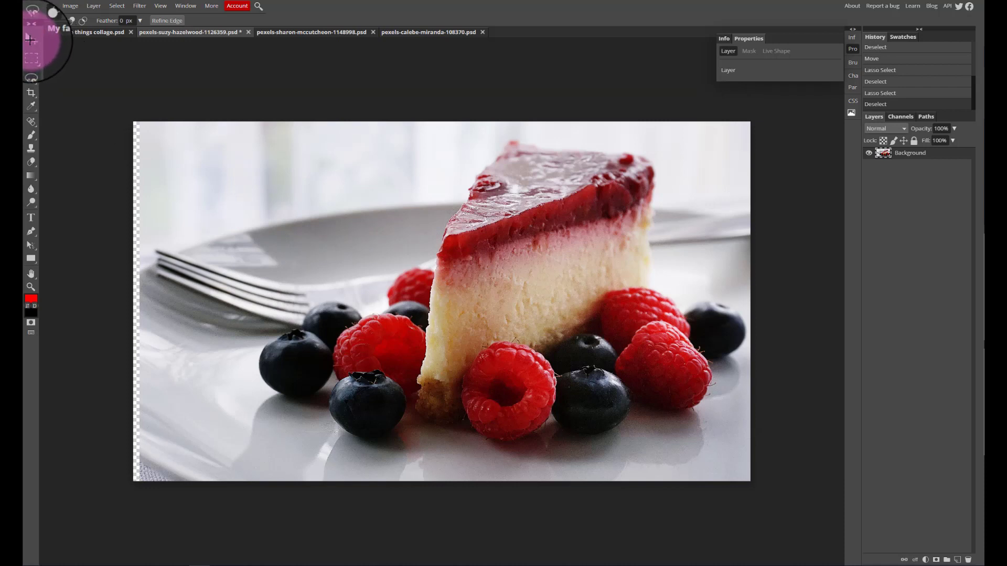
{"action": "left_click_drag", "start_coordinate": [211, 161], "coordinate": [301, 210]}
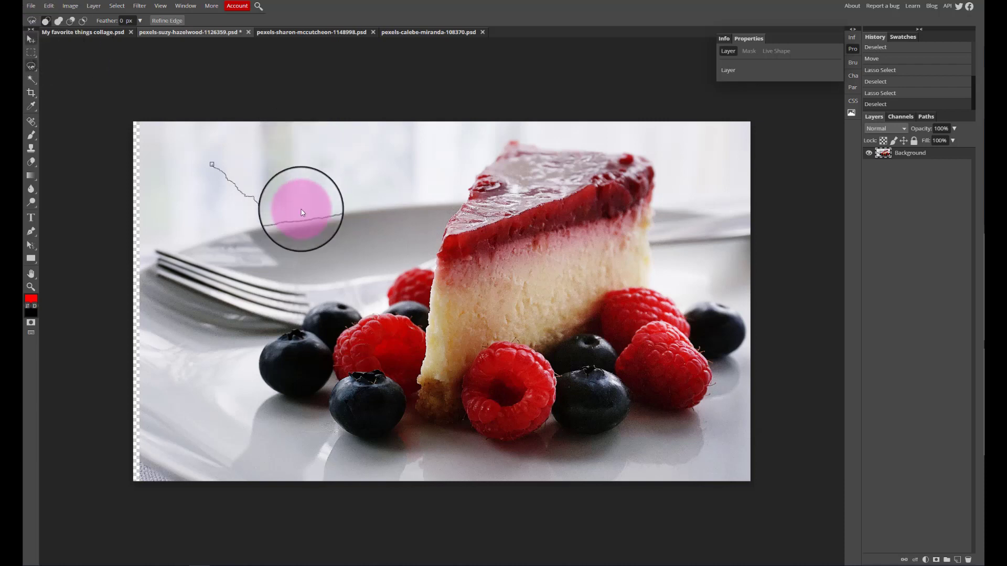
{"action": "key", "text": "v"}
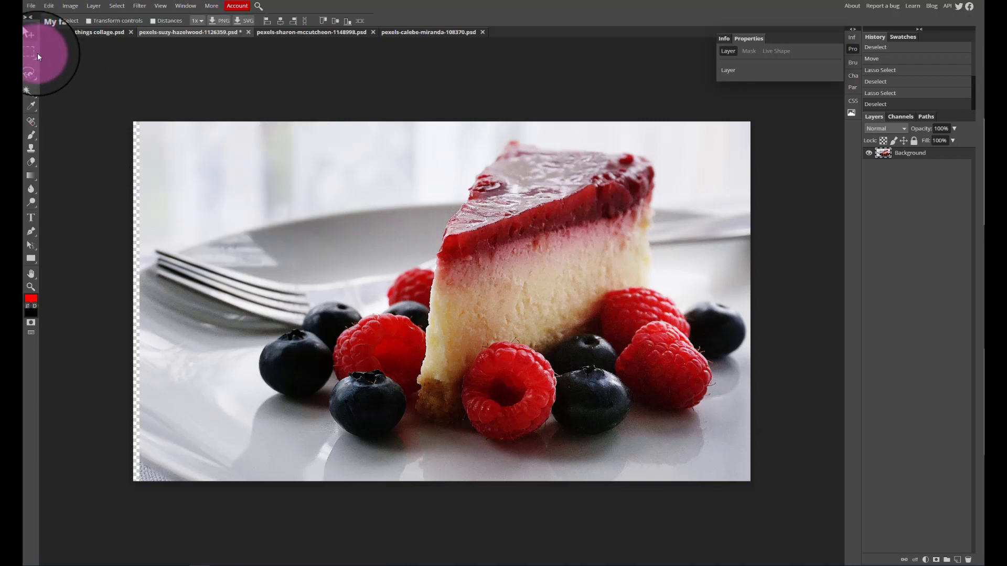
Select the cheesecake slice and the surrounding raspberries and blueberries with the Quick Selection tool.
{"action": "left_click", "coordinate": [33, 83]}
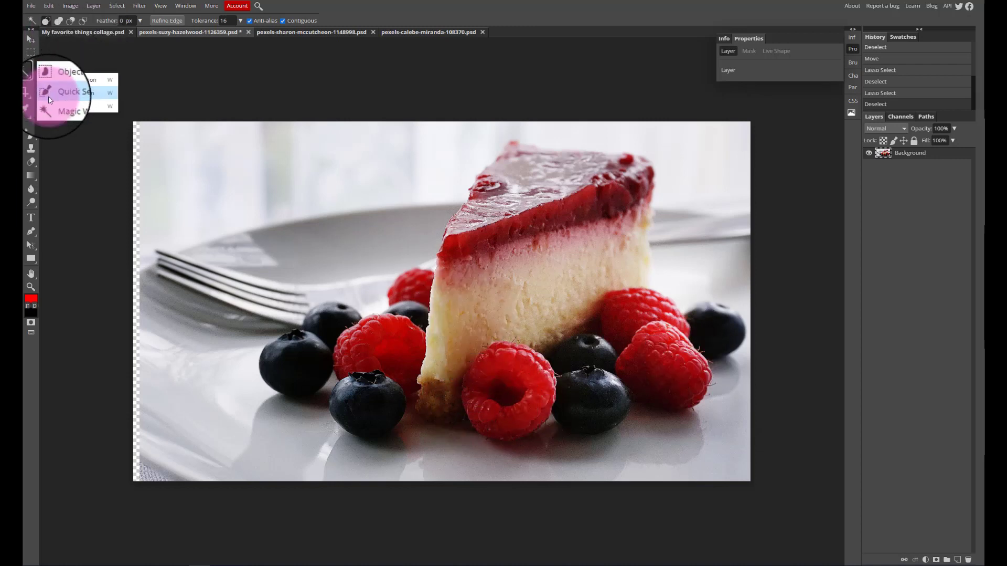
{"action": "left_click", "coordinate": [84, 95]}
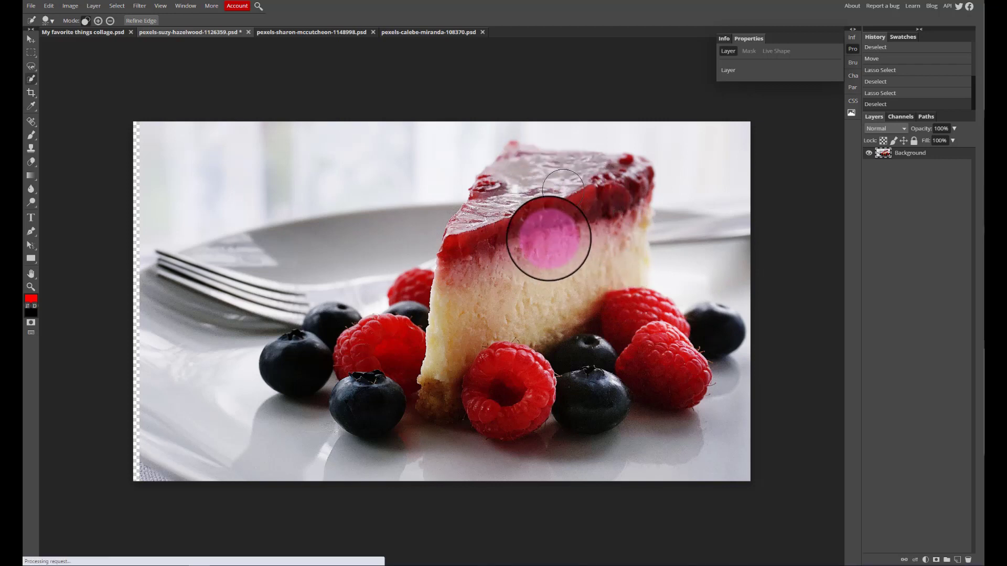
{"action": "mouse_move", "coordinate": [549, 238]}
{"action": "left_mouse_down"}
{"action": "mouse_move", "coordinate": [517, 255]}
{"action": "mouse_move", "coordinate": [512, 272]}
{"action": "mouse_move", "coordinate": [534, 296]}
{"action": "mouse_move", "coordinate": [557, 255]}
{"action": "mouse_move", "coordinate": [580, 271]}
{"action": "left_mouse_up"}
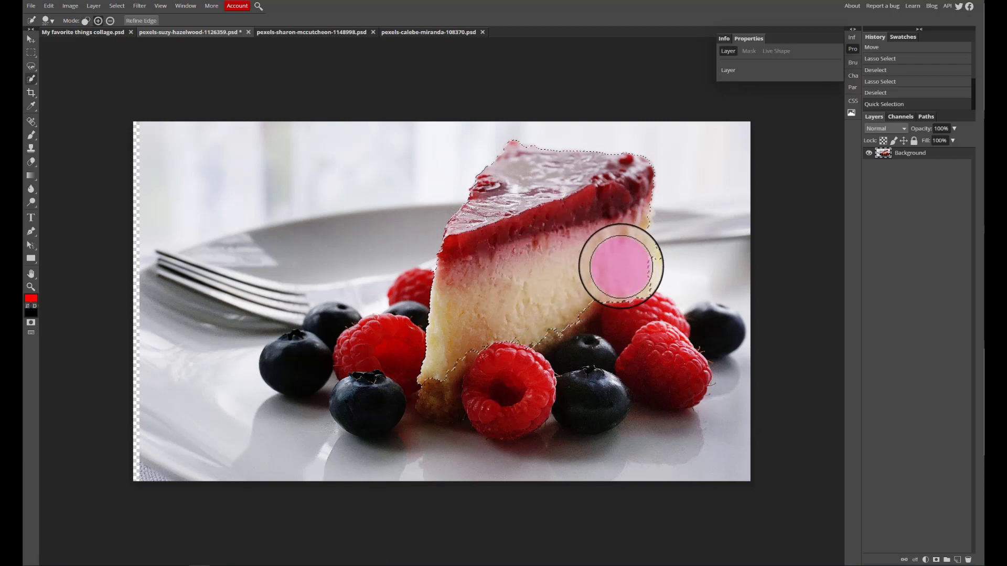
{"action": "left_click_drag", "start_coordinate": [622, 266], "coordinate": [610, 230]}
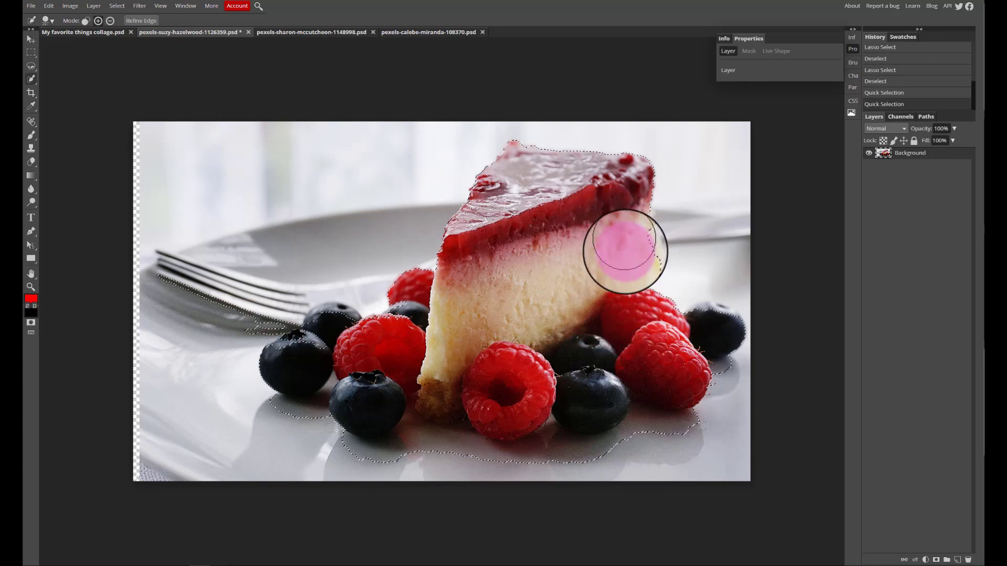
{"action": "left_click", "coordinate": [624, 243]}
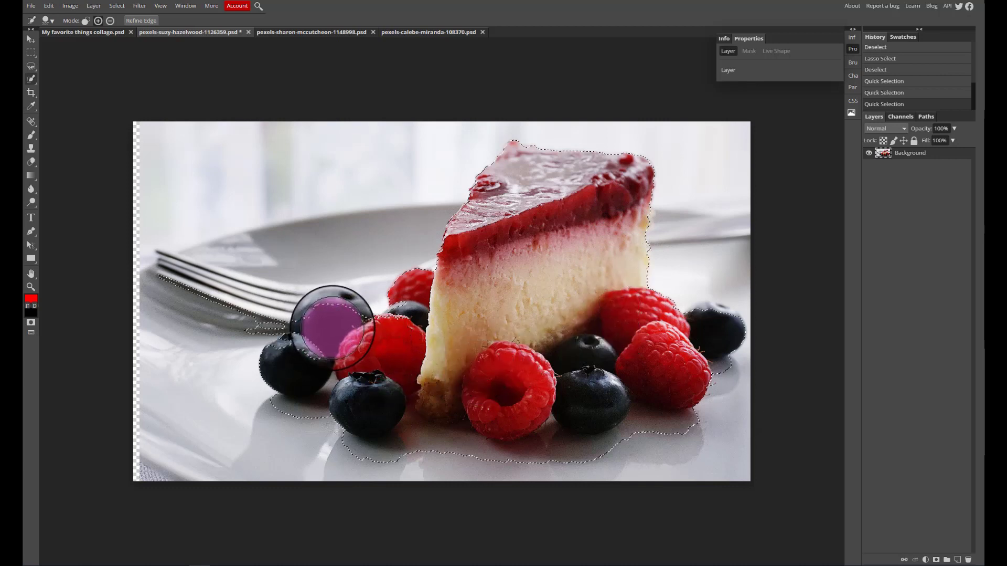
{"action": "left_click", "coordinate": [338, 344]}
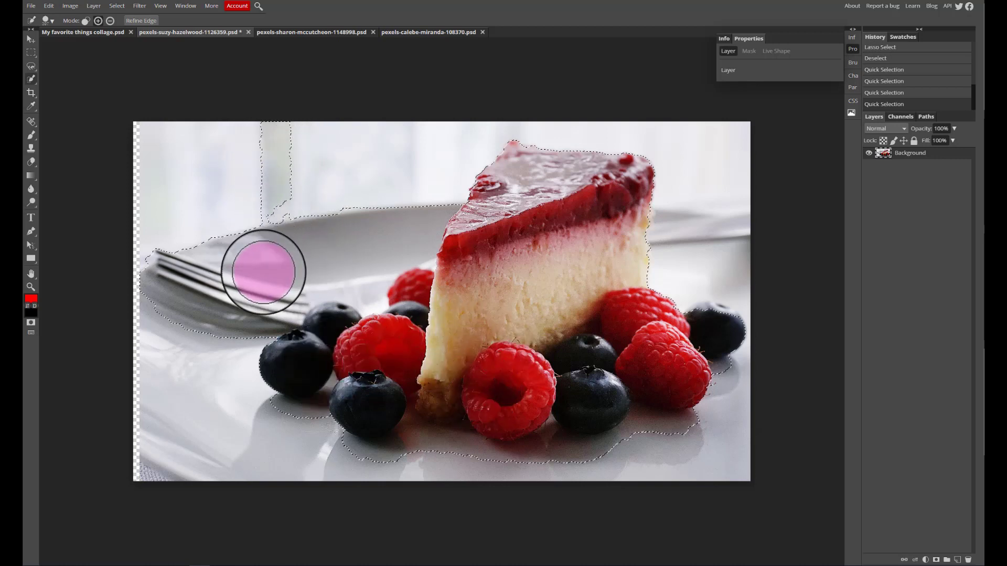
Subtract the fork and most of the plate around the berries from the quick selection, undoing the extra stroke near the rightmost blueberry.
{"action": "left_click", "coordinate": [275, 248], "text": "alt"}
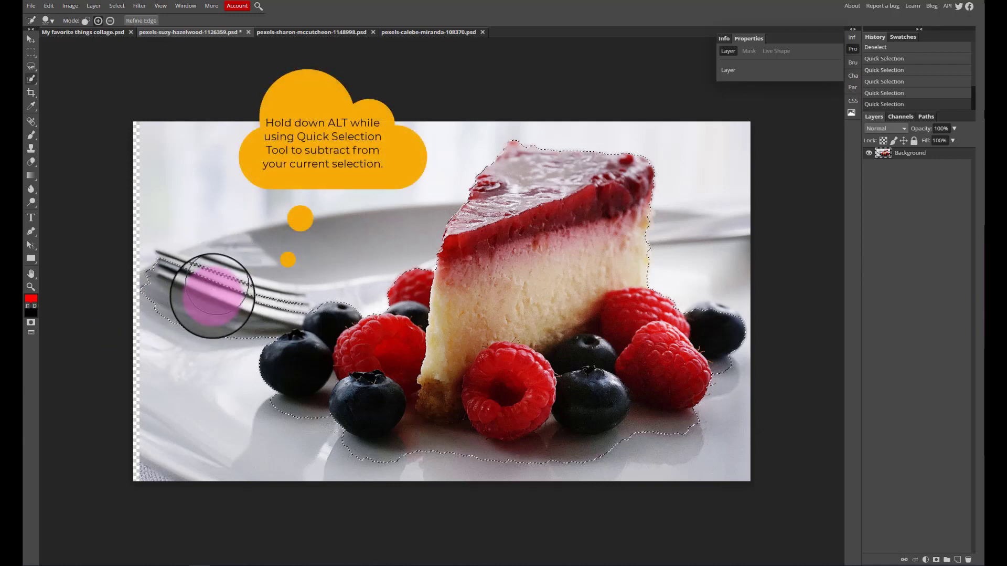
{"action": "mouse_move", "coordinate": [211, 302]}
{"action": "left_mouse_down"}
{"action": "mouse_move", "coordinate": [200, 295]}
{"action": "mouse_move", "coordinate": [276, 302]}
{"action": "mouse_move", "coordinate": [257, 272]}
{"action": "mouse_move", "coordinate": [292, 247]}
{"action": "left_mouse_up"}
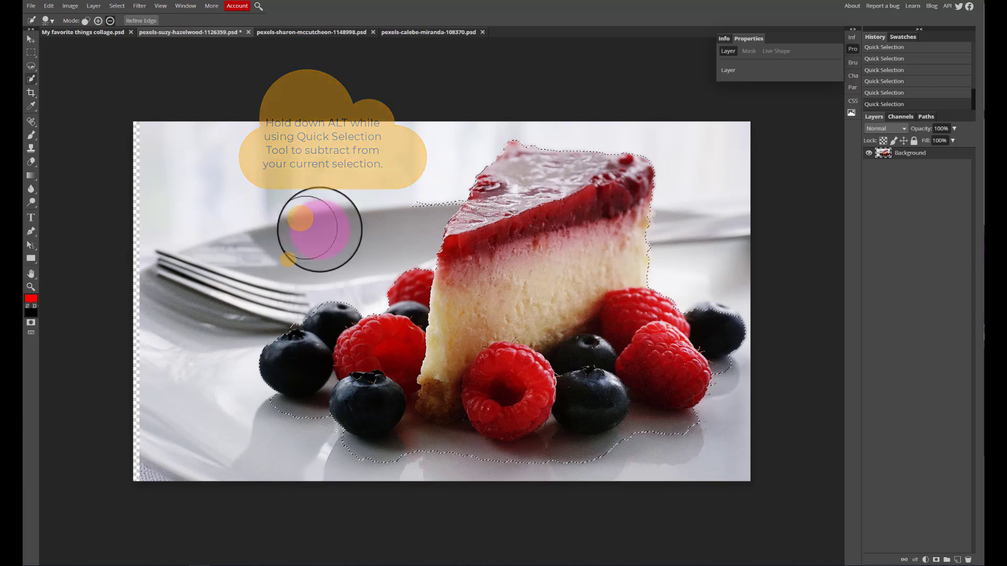
{"action": "mouse_move", "coordinate": [456, 445]}
{"action": "left_mouse_down"}
{"action": "mouse_move", "coordinate": [432, 461]}
{"action": "mouse_move", "coordinate": [354, 462]}
{"action": "mouse_move", "coordinate": [324, 457]}
{"action": "mouse_move", "coordinate": [304, 423]}
{"action": "left_mouse_up"}
{"action": "mouse_move", "coordinate": [363, 220]}
{"action": "left_mouse_down"}
{"action": "mouse_move", "coordinate": [398, 192]}
{"action": "mouse_move", "coordinate": [441, 193]}
{"action": "mouse_move", "coordinate": [411, 200]}
{"action": "mouse_move", "coordinate": [395, 231]}
{"action": "mouse_move", "coordinate": [537, 274]}
{"action": "mouse_move", "coordinate": [510, 326]}
{"action": "mouse_move", "coordinate": [507, 414]}
{"action": "left_mouse_up"}
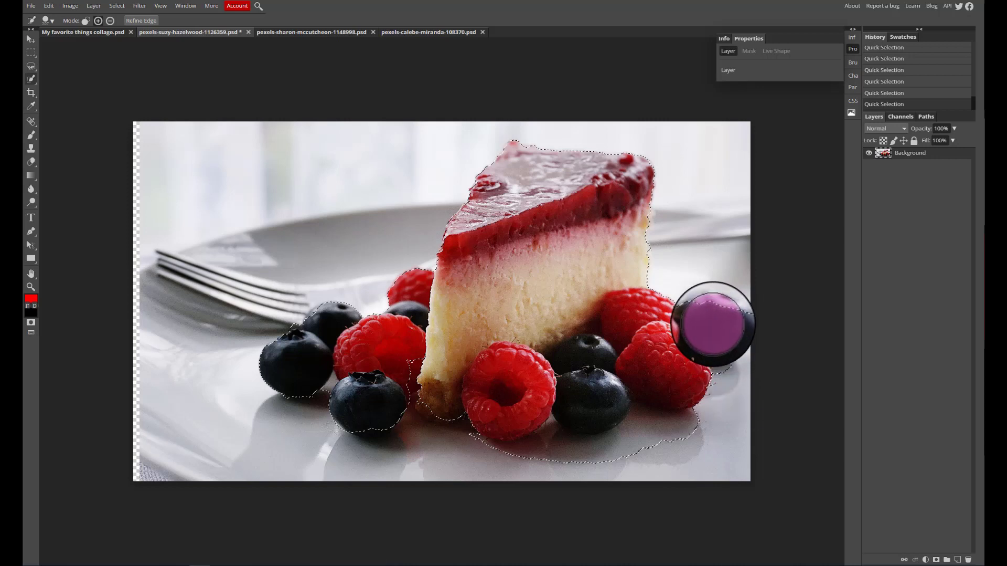
{"action": "left_click_drag", "start_coordinate": [715, 325], "coordinate": [716, 327]}
{"action": "key", "text": "ctrl+z"}
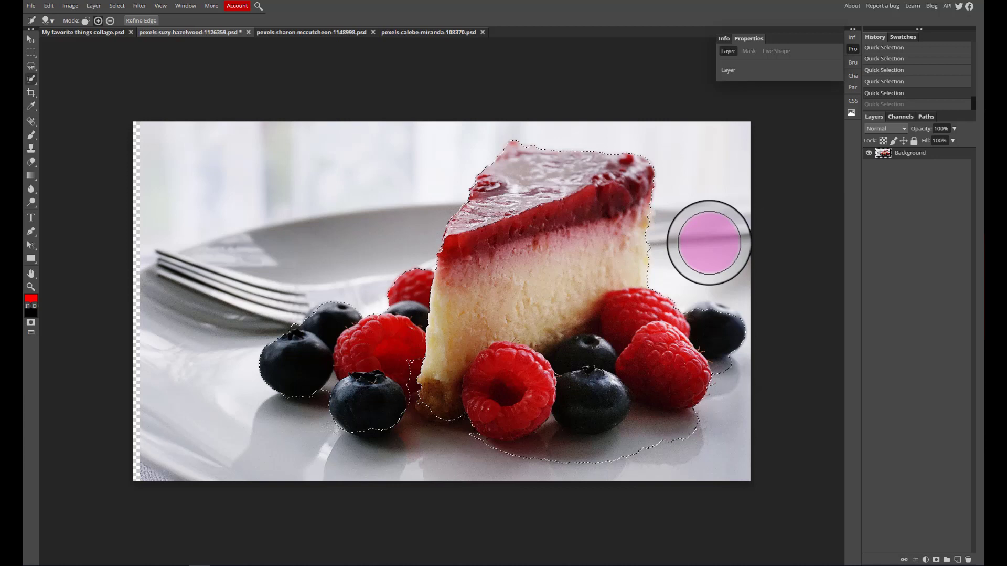
Invert the selection, clear the background around the cheesecake and berries, and deselect.
{"action": "left_click", "coordinate": [115, 7]}
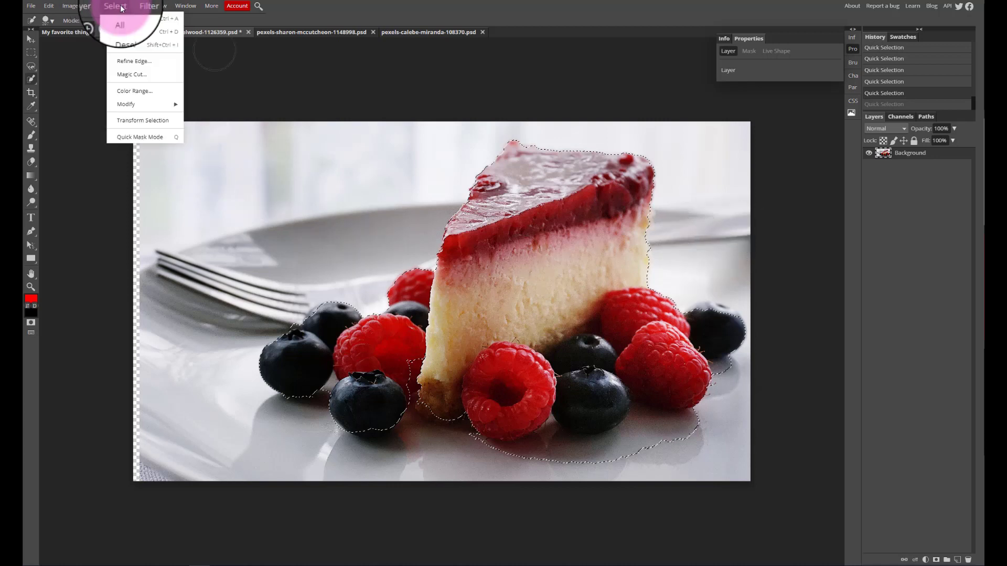
{"action": "left_click", "coordinate": [135, 46]}
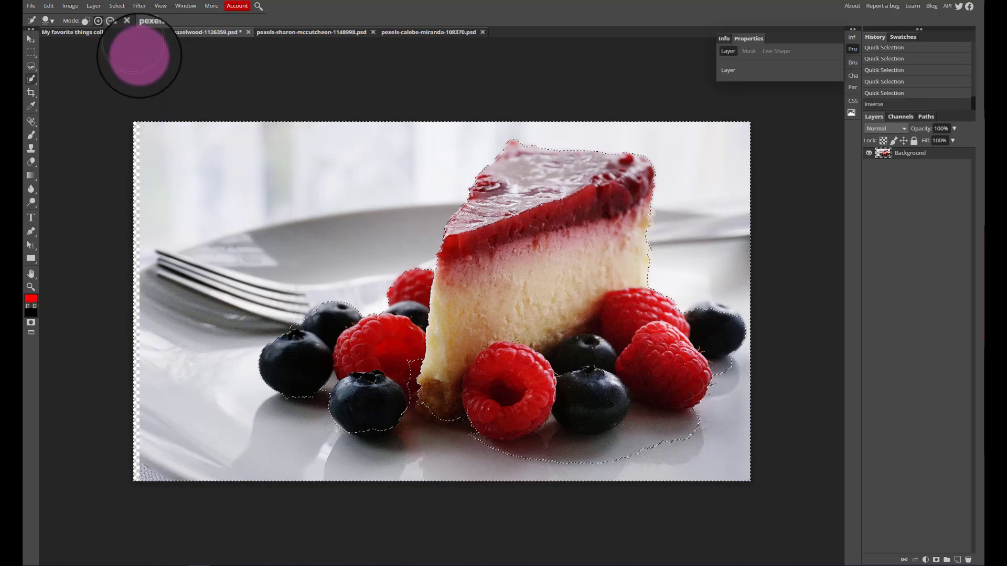
{"action": "key", "text": "Delete"}
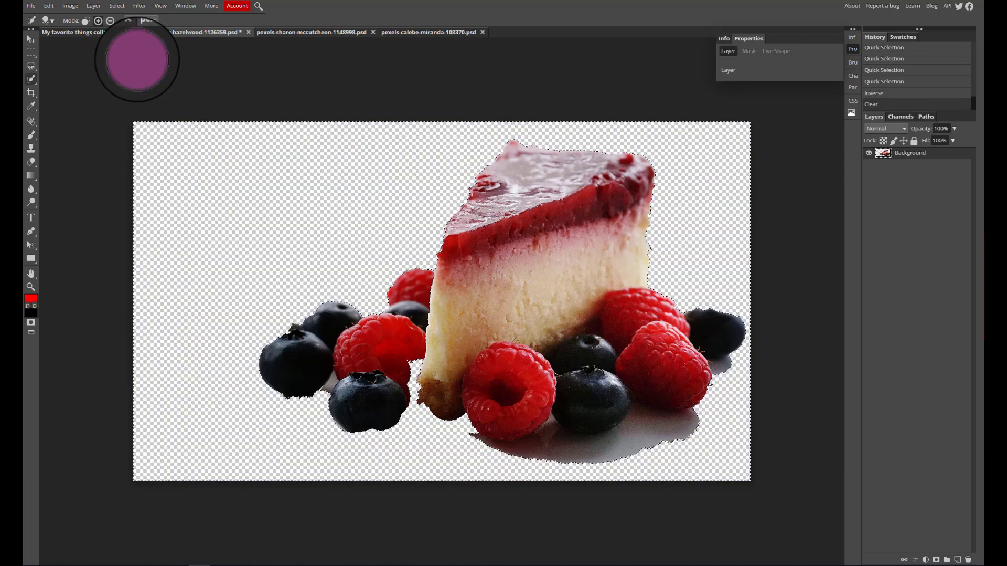
{"action": "left_click", "coordinate": [141, 21]}
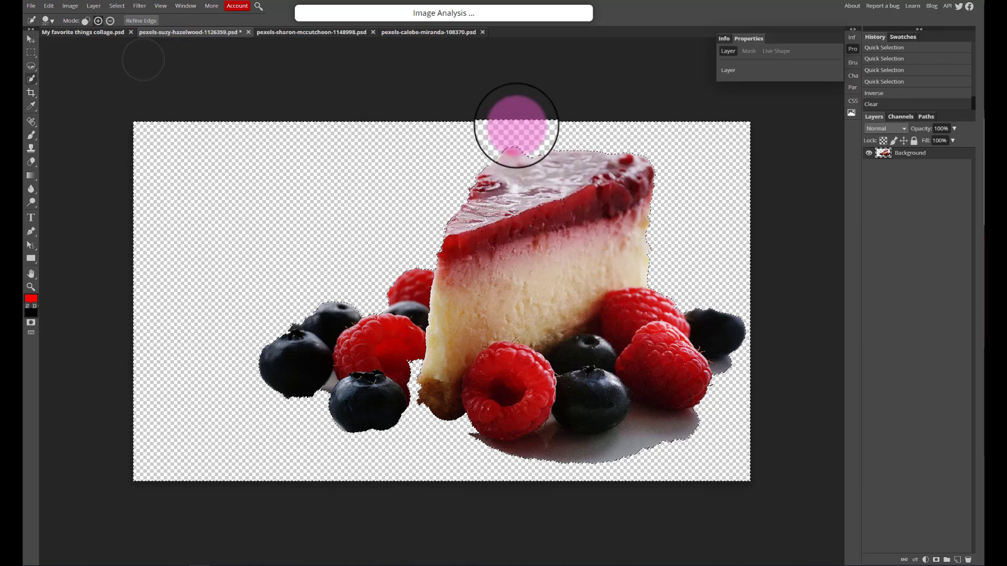
{"action": "key", "text": "ctrl+d"}
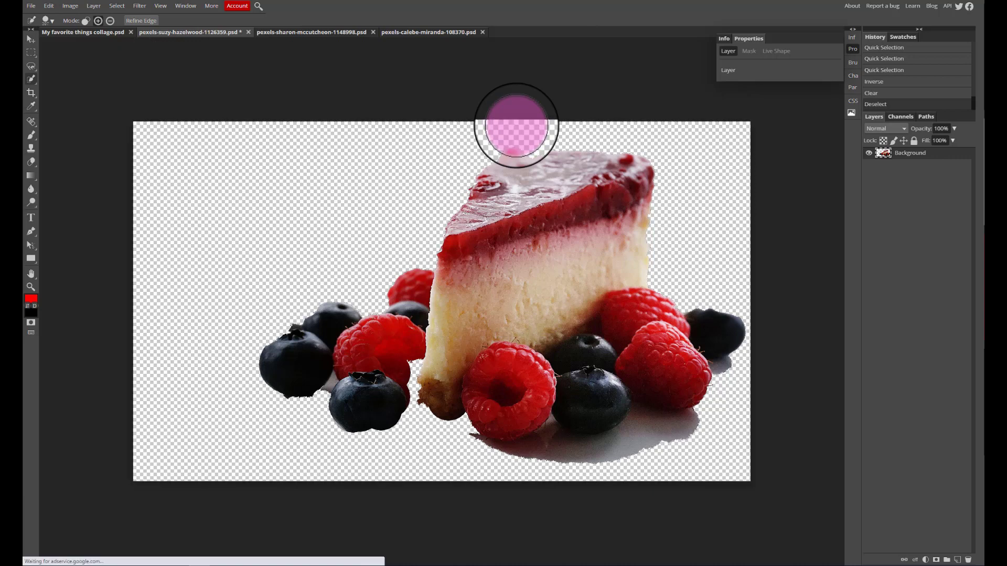
Duplicate the cut-out cheesecake layer into My favorite things collage.psd and close the cheesecake photo without saving.
{"action": "left_click", "coordinate": [31, 39]}
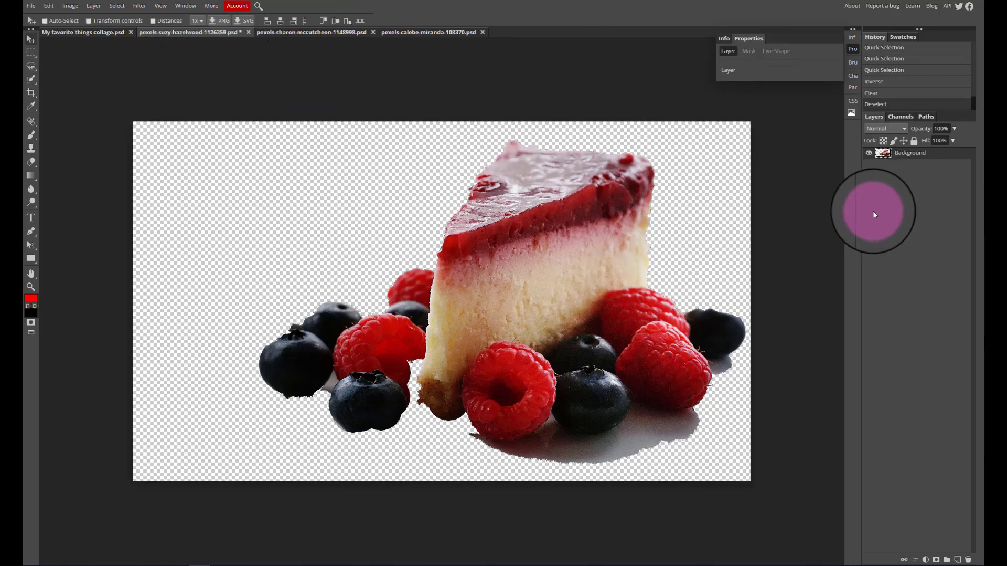
{"action": "right_click", "coordinate": [921, 155]}
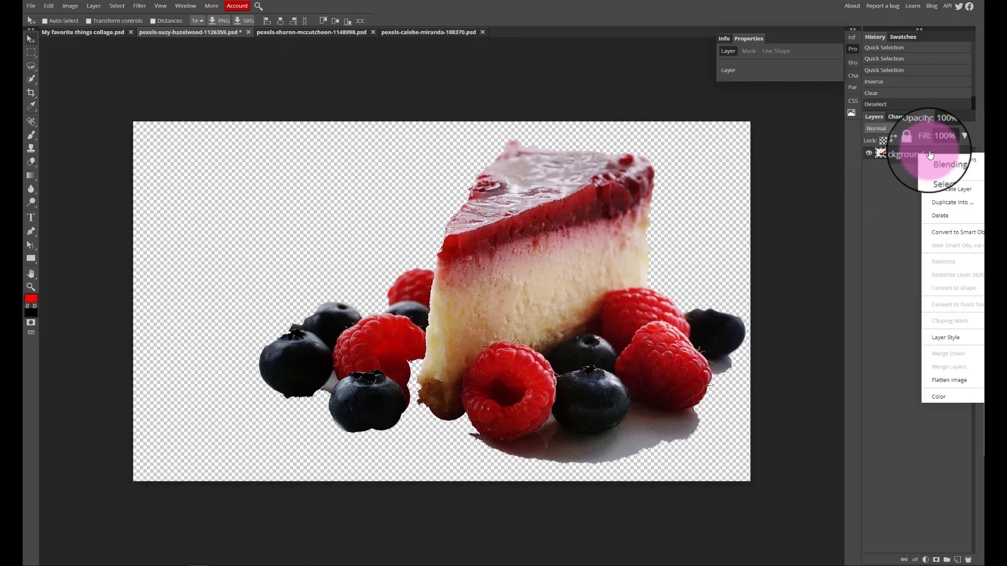
{"action": "left_click", "coordinate": [933, 200]}
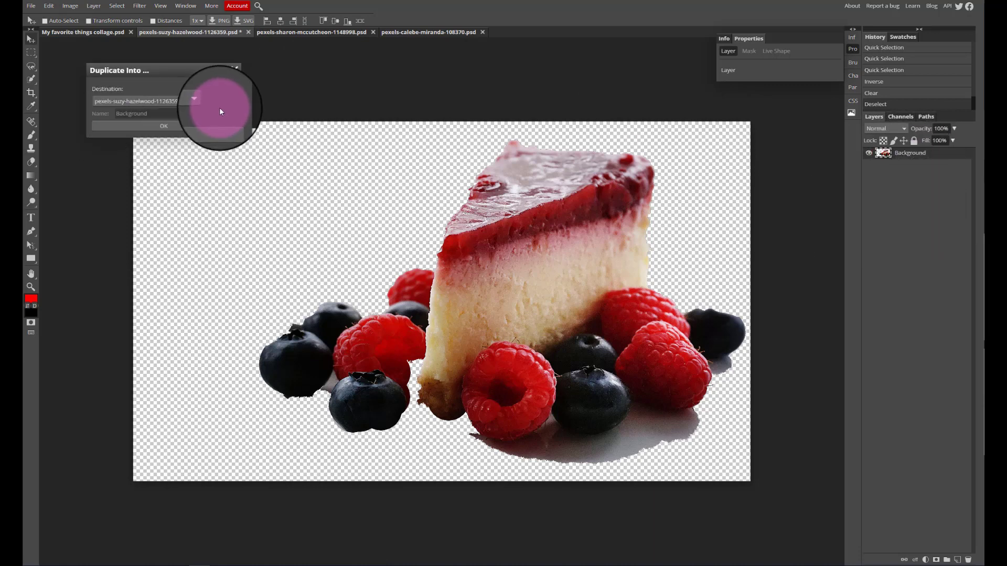
{"action": "left_click", "coordinate": [195, 100]}
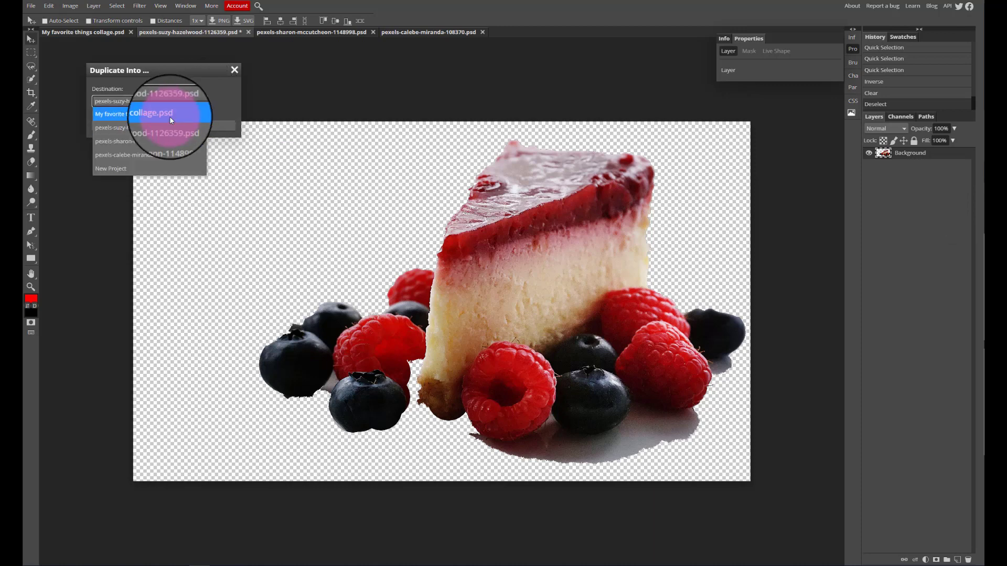
{"action": "left_click", "coordinate": [171, 115]}
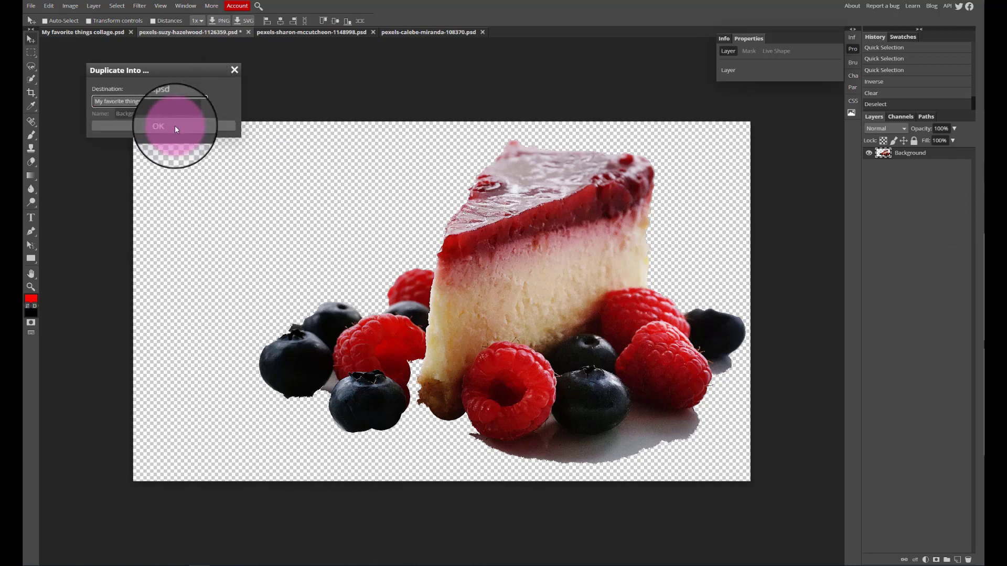
{"action": "left_click", "coordinate": [175, 125]}
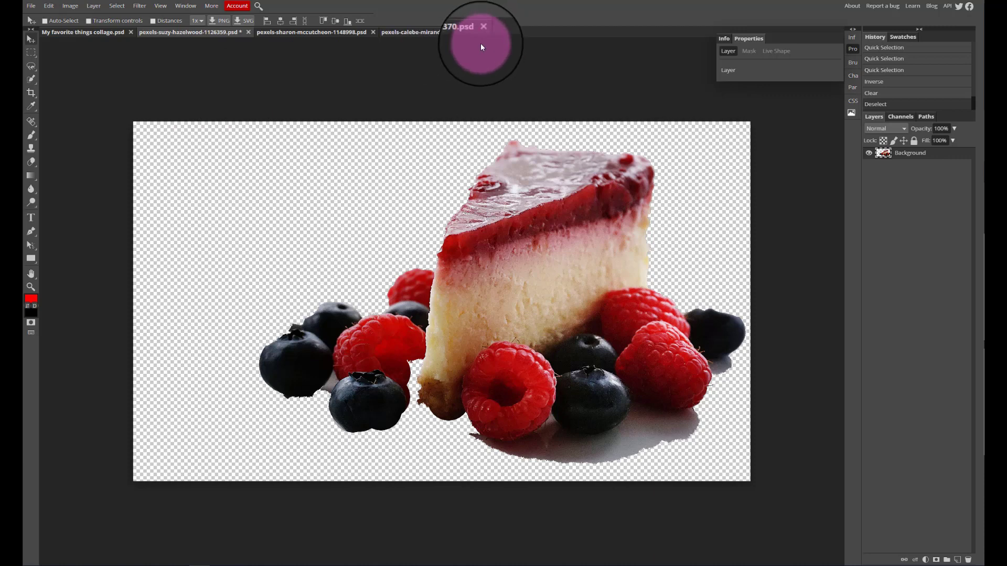
{"action": "left_click", "coordinate": [249, 32]}
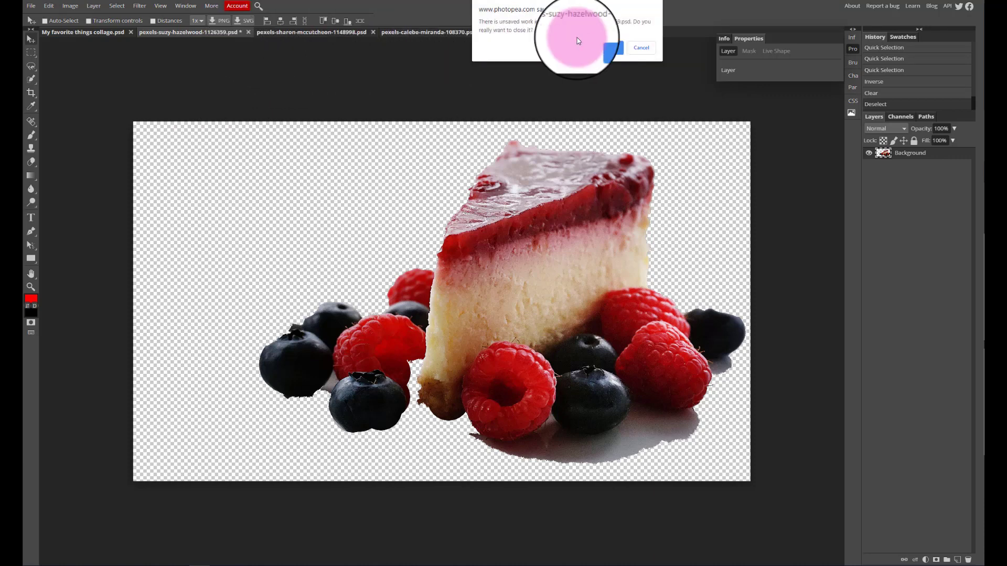
{"action": "left_click", "coordinate": [605, 46]}
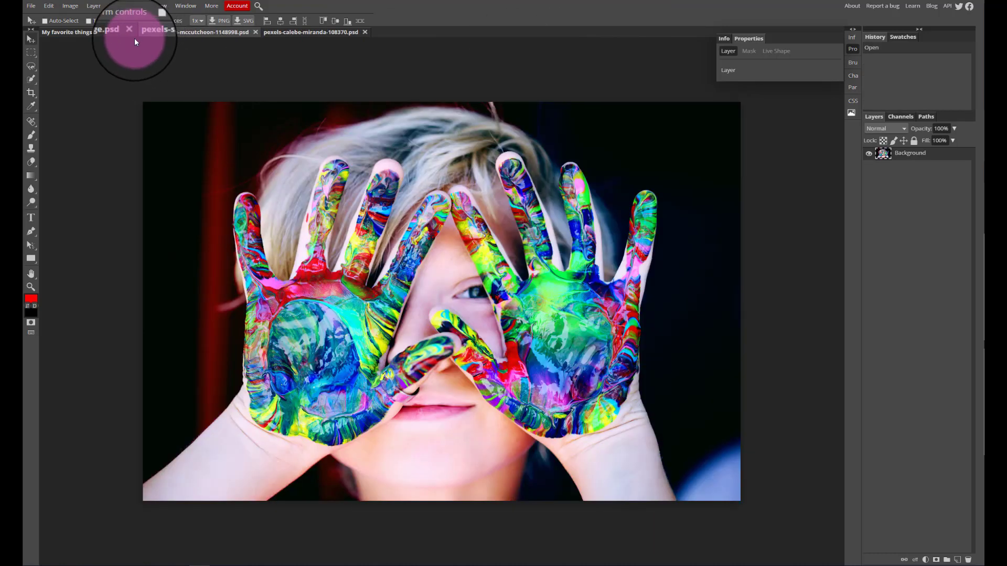
Switch to the My favorite things collage and move the cheesecake cutout so the slice sits at the page's lower right.
{"action": "left_click", "coordinate": [61, 32]}
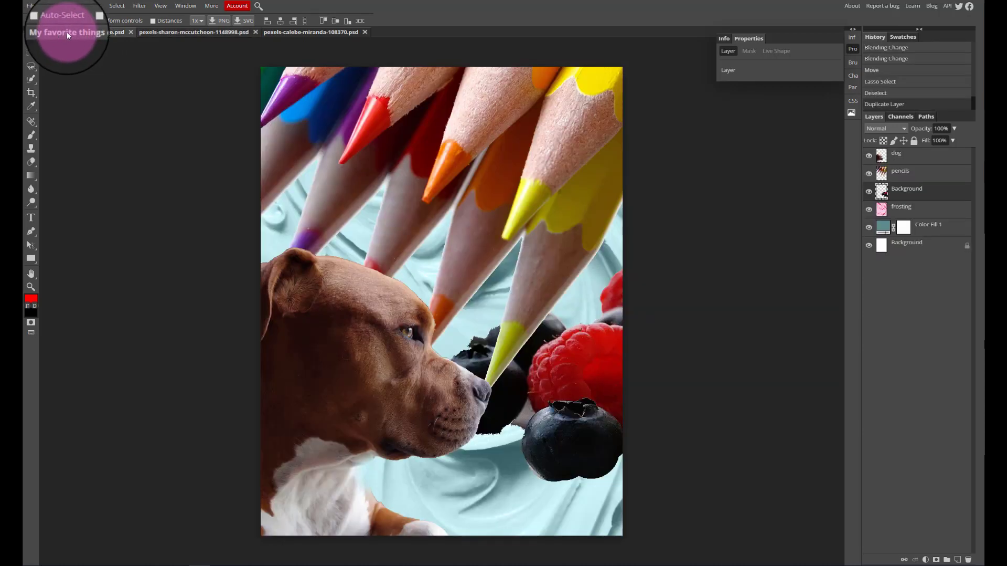
{"action": "left_click_drag", "start_coordinate": [612, 393], "coordinate": [508, 416]}
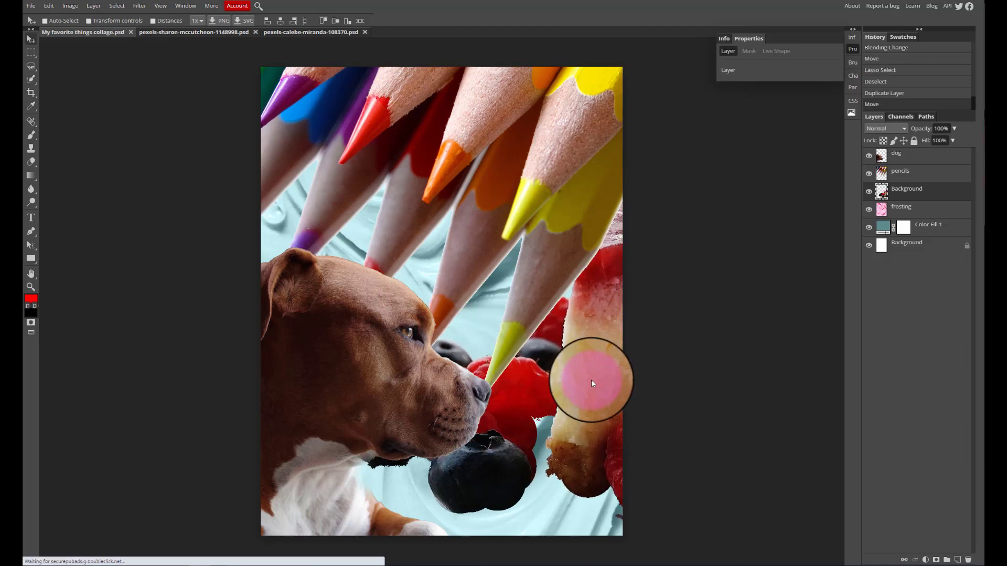
{"action": "left_click_drag", "start_coordinate": [591, 379], "coordinate": [620, 360]}
Rename the cutout's layer "cheescake" and place it above the dog layer at the top of the stack.
{"action": "left_click", "coordinate": [915, 190]}
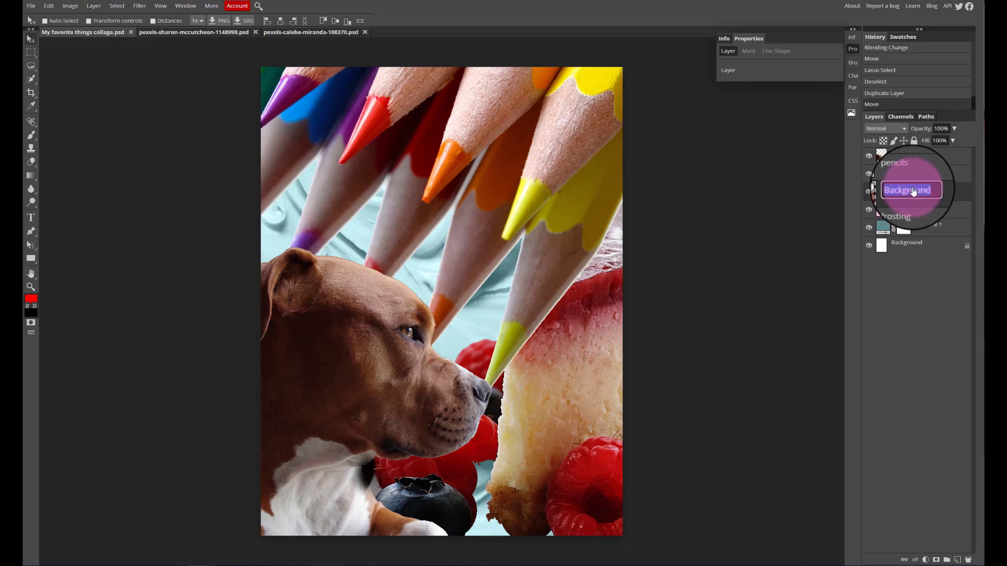
{"action": "left_click", "coordinate": [967, 192]}
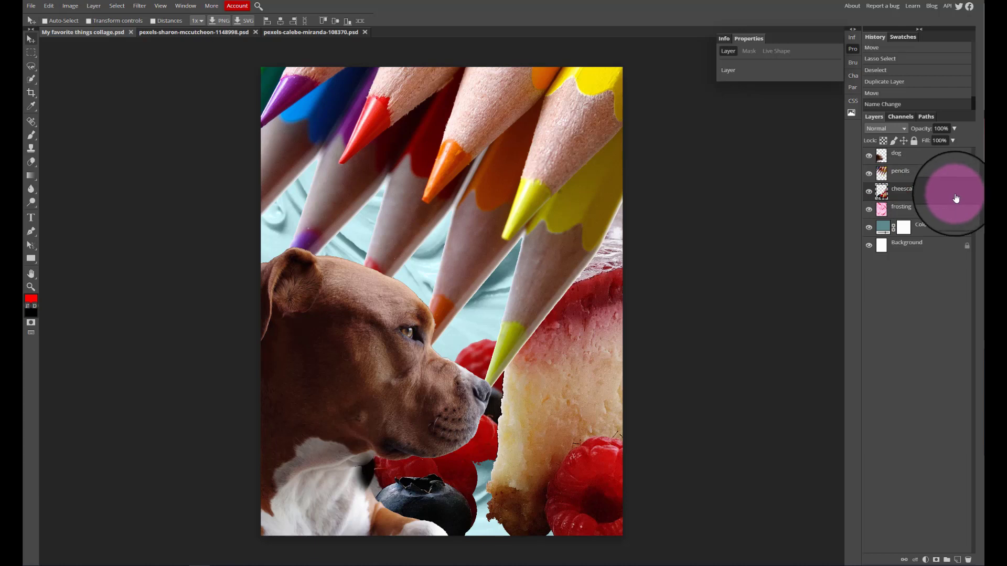
{"action": "left_click_drag", "start_coordinate": [956, 197], "coordinate": [952, 154]}
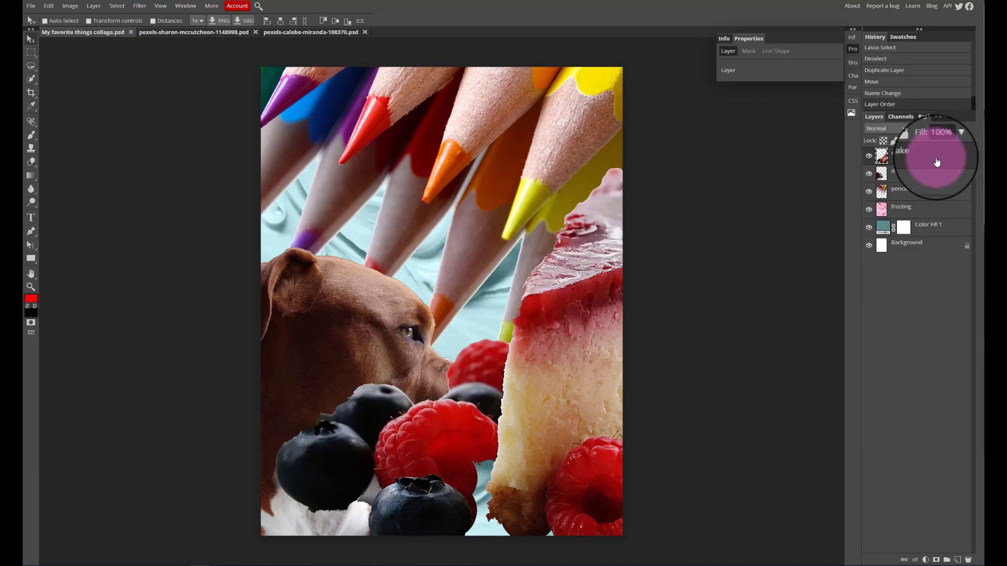
Move the cheesecake cutout across the page, shrink it proportionally with Free Transform, and fit it into the page's lower-right corner.
{"action": "left_click_drag", "start_coordinate": [578, 370], "coordinate": [428, 413]}
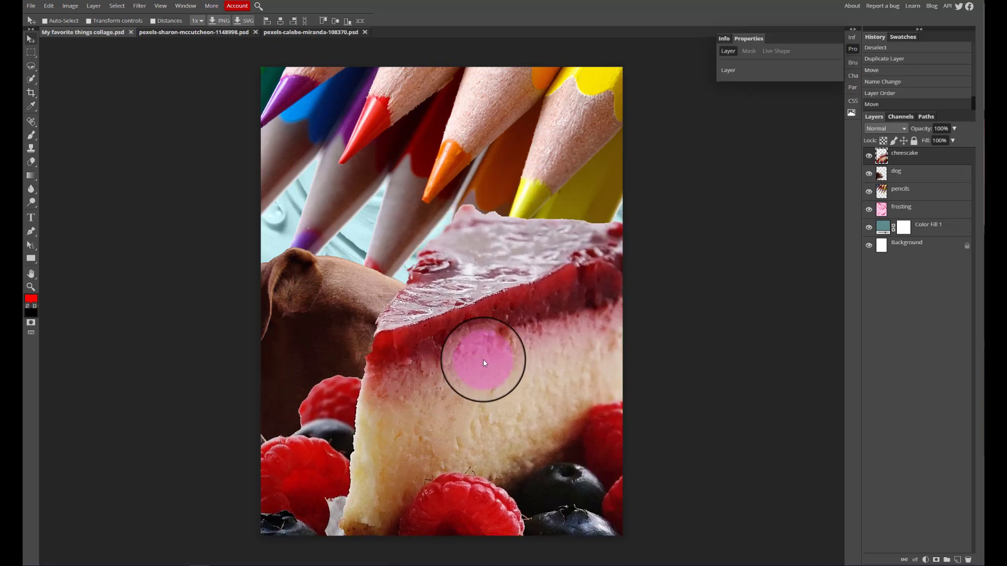
{"action": "mouse_move", "coordinate": [483, 358]}
{"action": "left_mouse_down"}
{"action": "mouse_move", "coordinate": [483, 388]}
{"action": "mouse_move", "coordinate": [481, 375]}
{"action": "left_mouse_up"}
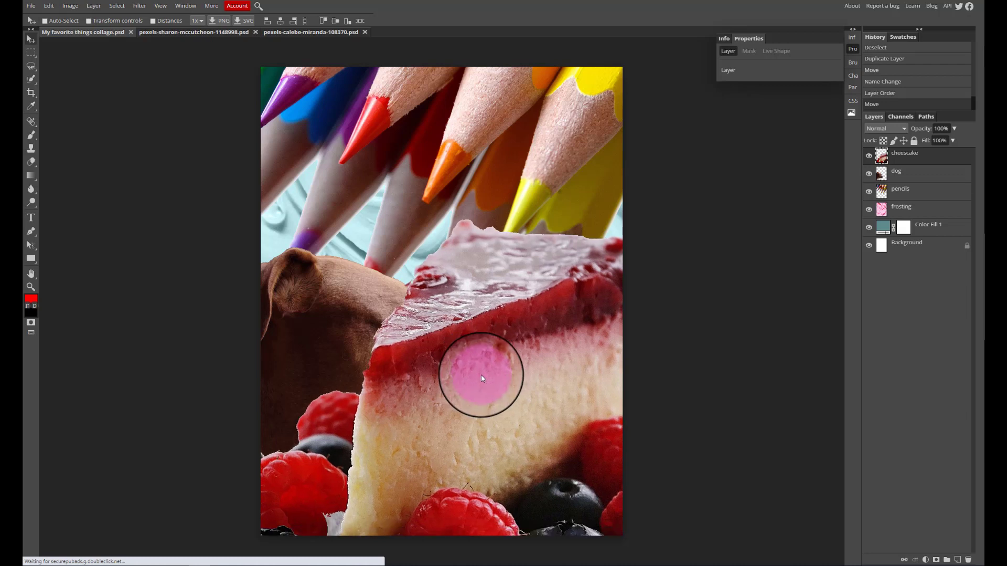
{"action": "left_click", "coordinate": [52, 8]}
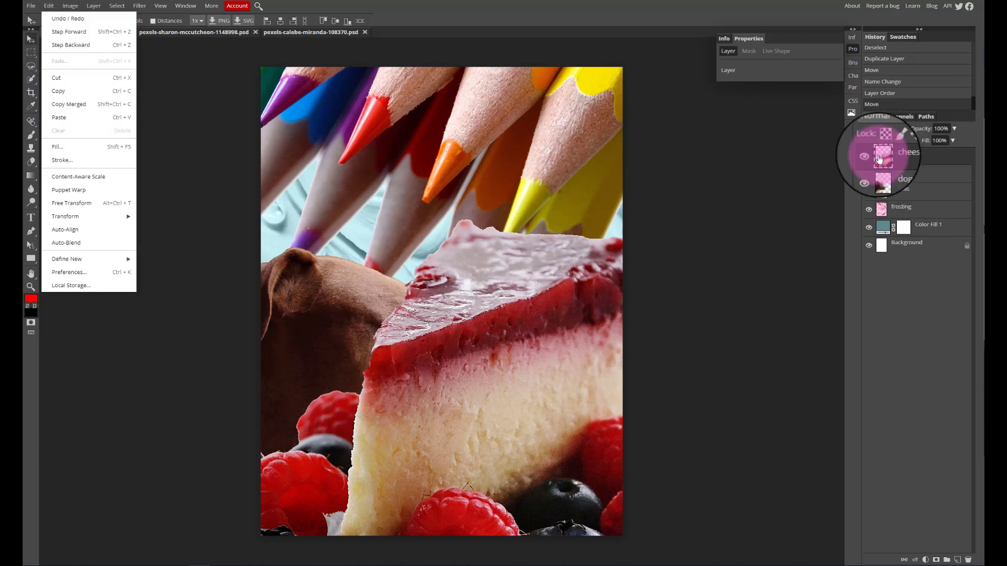
{"action": "left_click", "coordinate": [88, 205]}
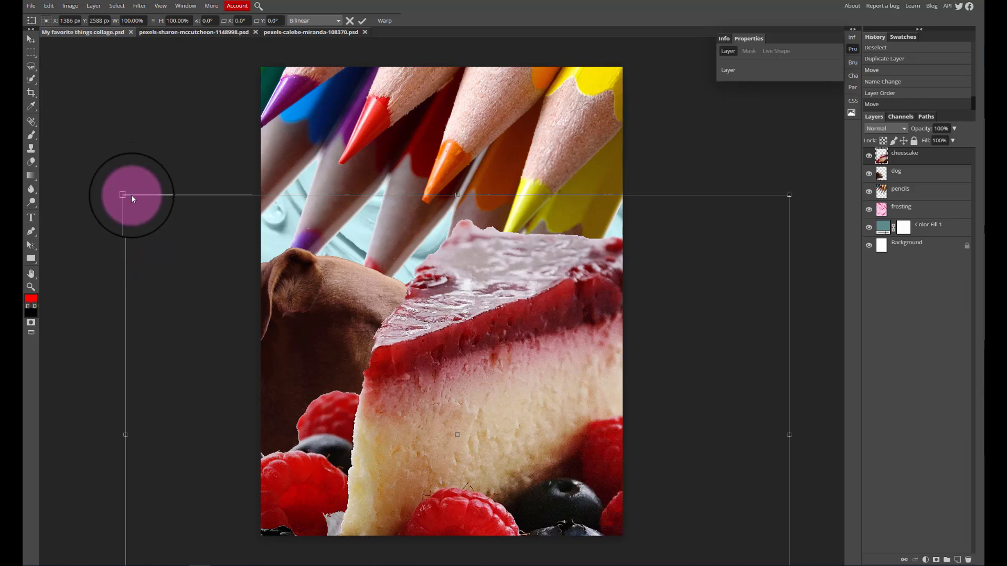
{"action": "left_click_drag", "start_coordinate": [125, 194], "coordinate": [396, 359]}
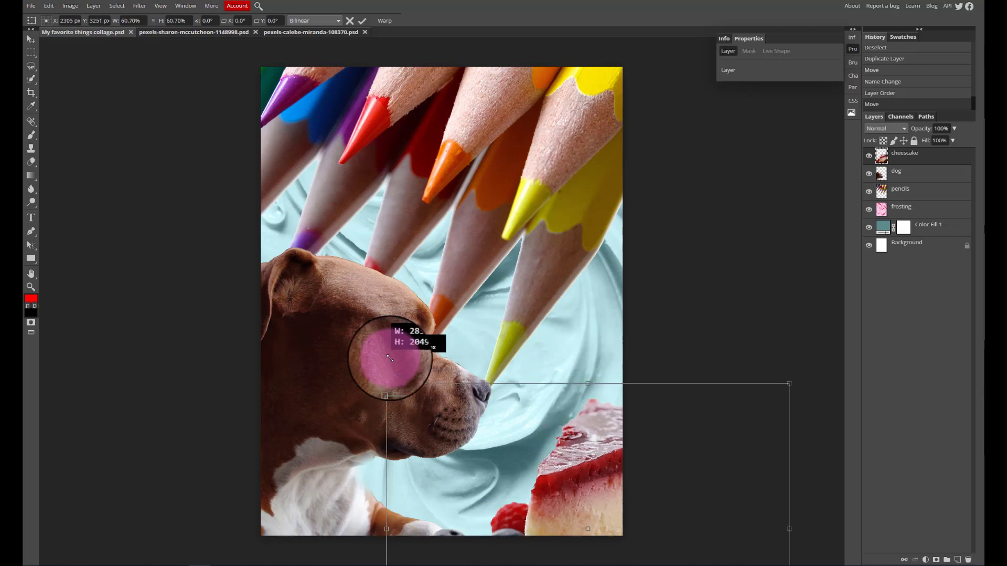
{"action": "left_click_drag", "start_coordinate": [564, 466], "coordinate": [538, 422]}
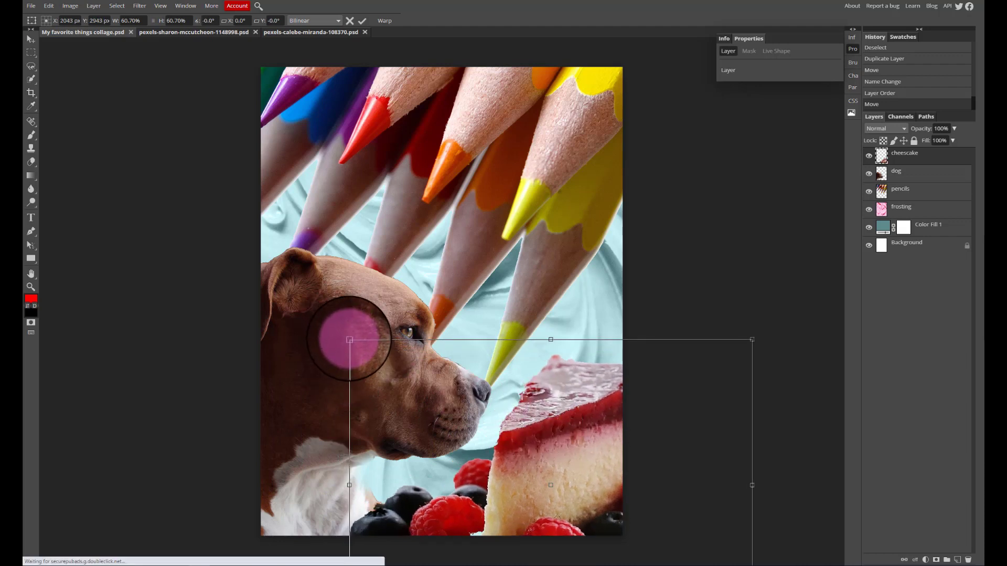
{"action": "left_click_drag", "start_coordinate": [350, 339], "coordinate": [384, 361]}
{"action": "key", "text": "Return"}
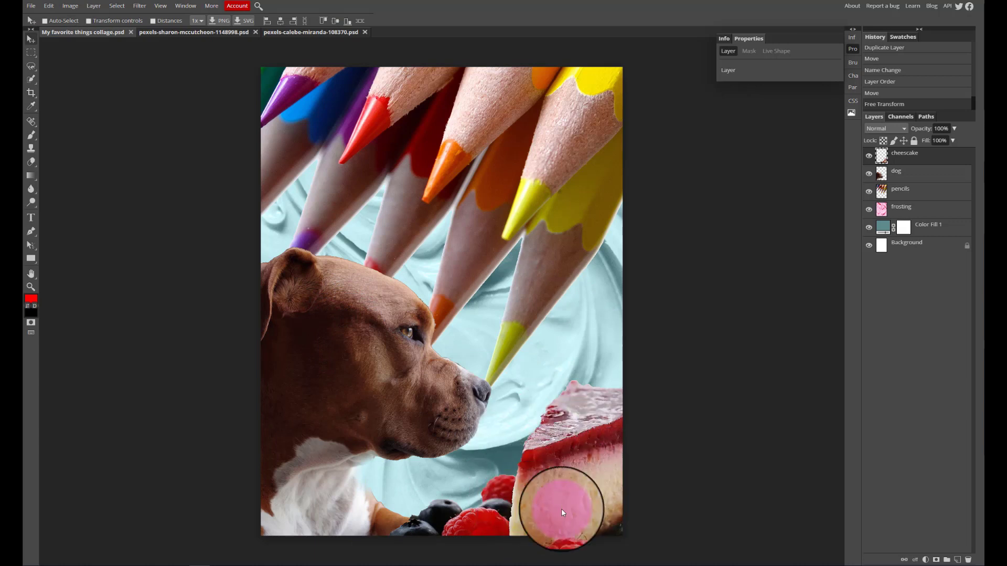
Try rotating the cheesecake cutout 90° clockwise, and undo the rotation.
{"action": "left_click", "coordinate": [47, 6]}
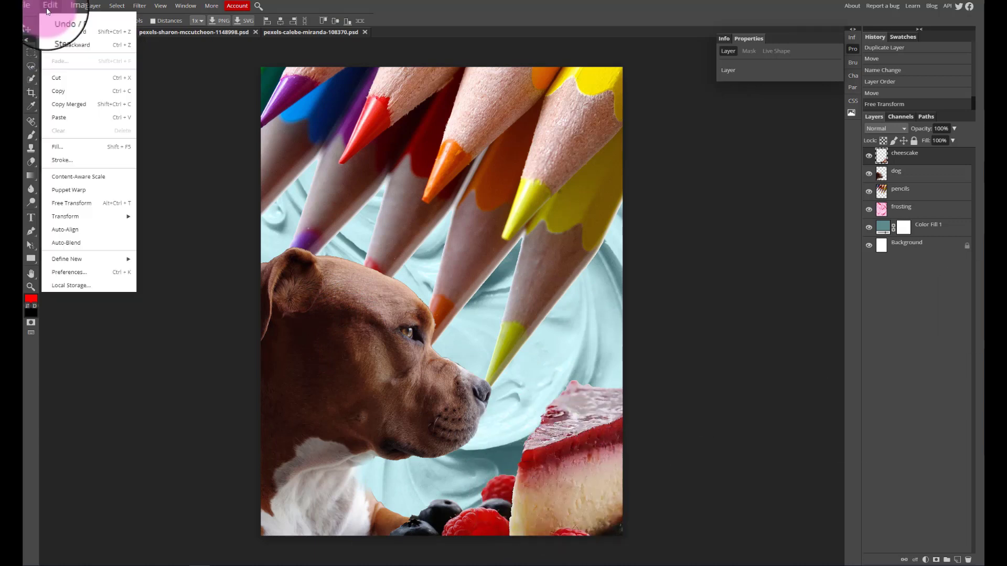
{"action": "mouse_move", "coordinate": [97, 220]}
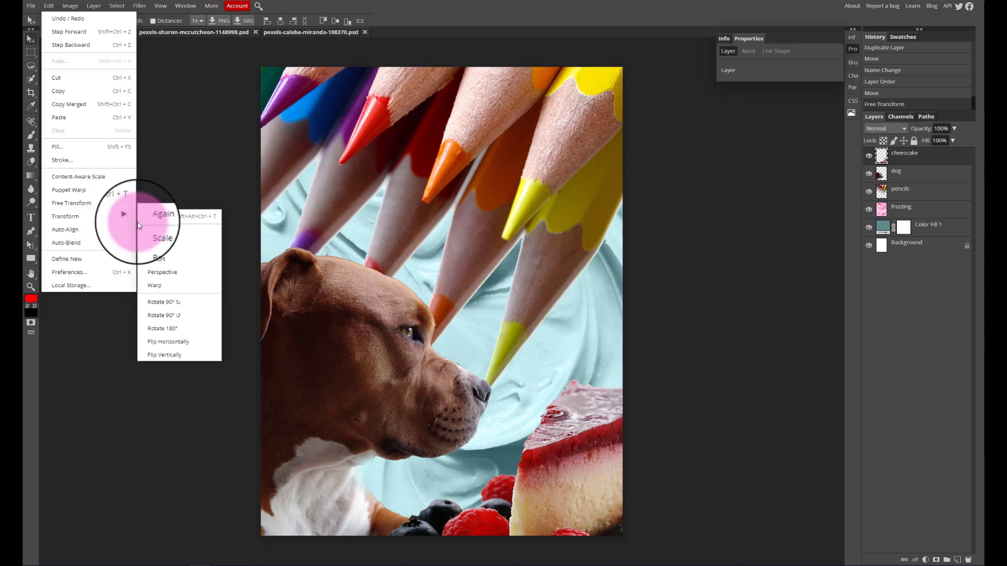
{"action": "left_click", "coordinate": [180, 304]}
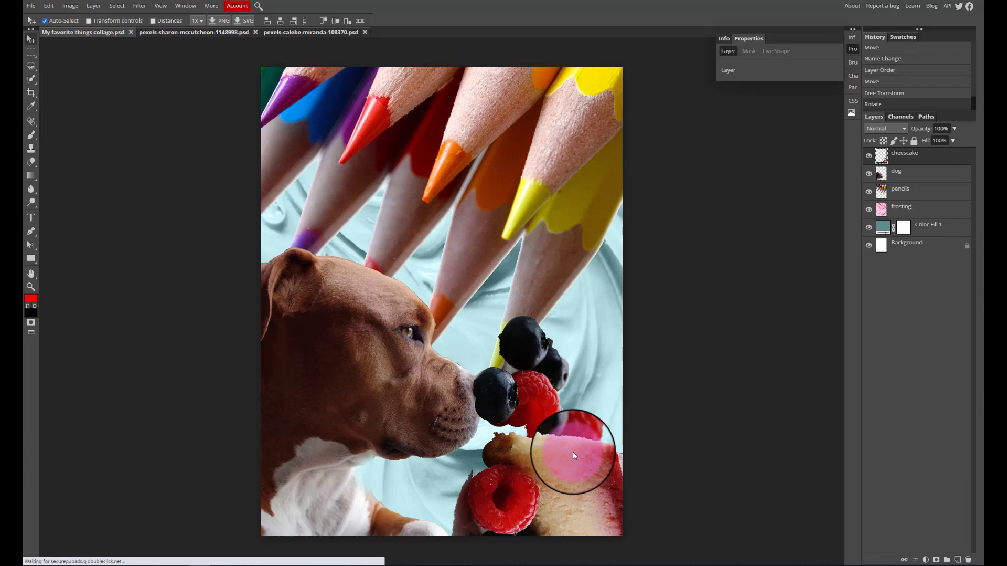
{"action": "key", "text": "ctrl+z"}
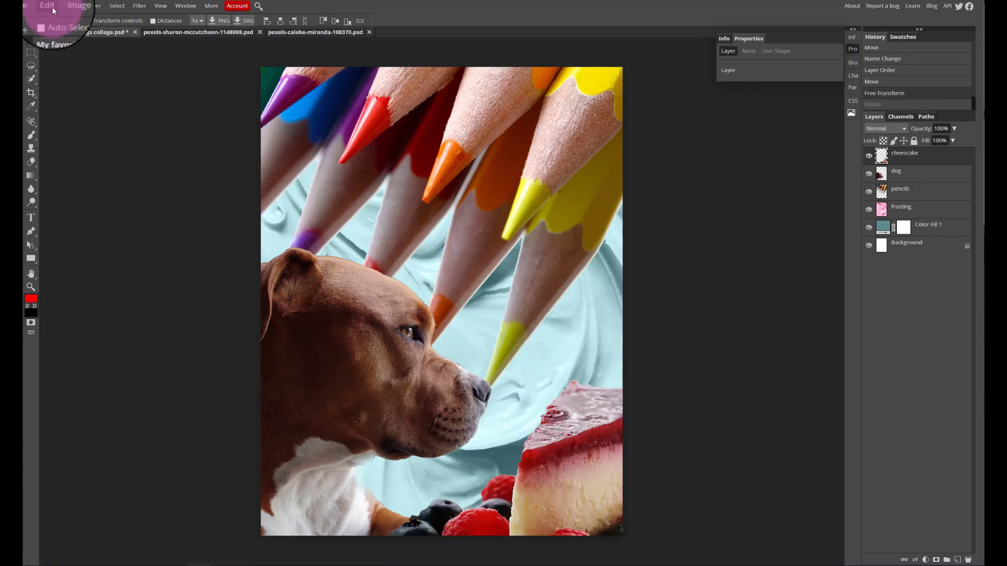
Flip the cheesecake cutout horizontally and move it so the slice sits in front of the dog's muzzle.
{"action": "left_click", "coordinate": [52, 8]}
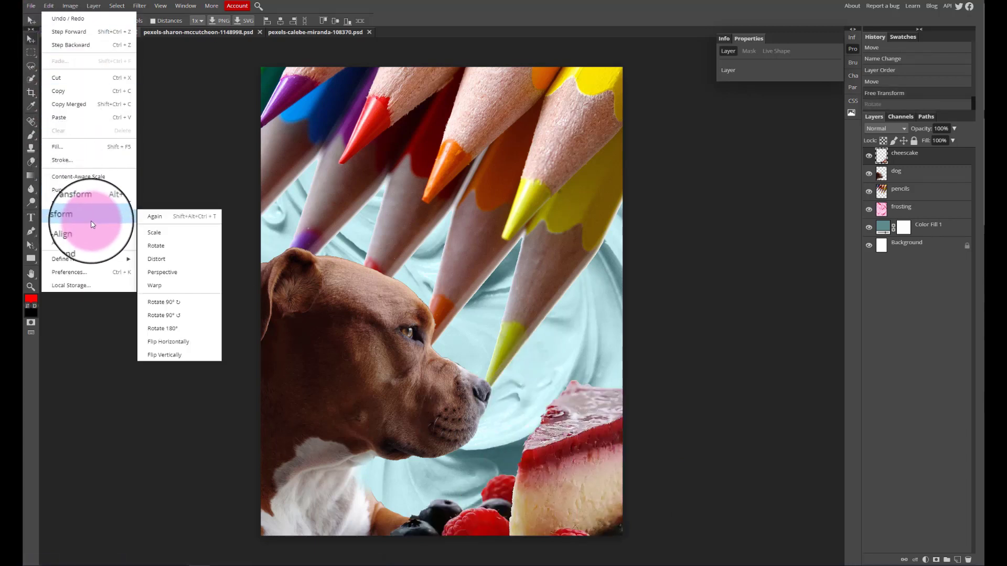
{"action": "left_click", "coordinate": [171, 342]}
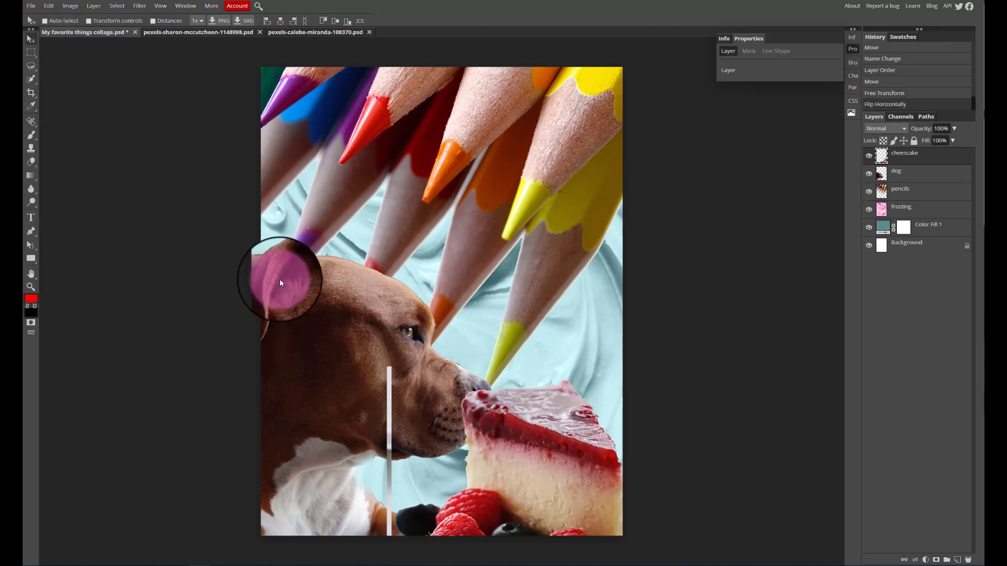
{"action": "left_click_drag", "start_coordinate": [564, 499], "coordinate": [529, 511]}
{"action": "left_click_drag", "start_coordinate": [529, 515], "coordinate": [581, 456]}
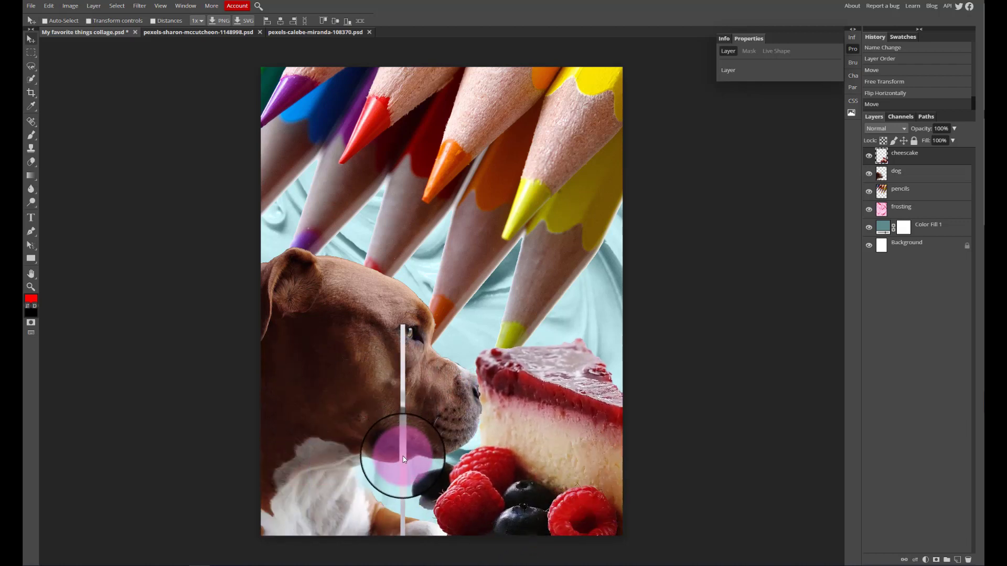
{"action": "left_click_drag", "start_coordinate": [536, 423], "coordinate": [505, 432]}
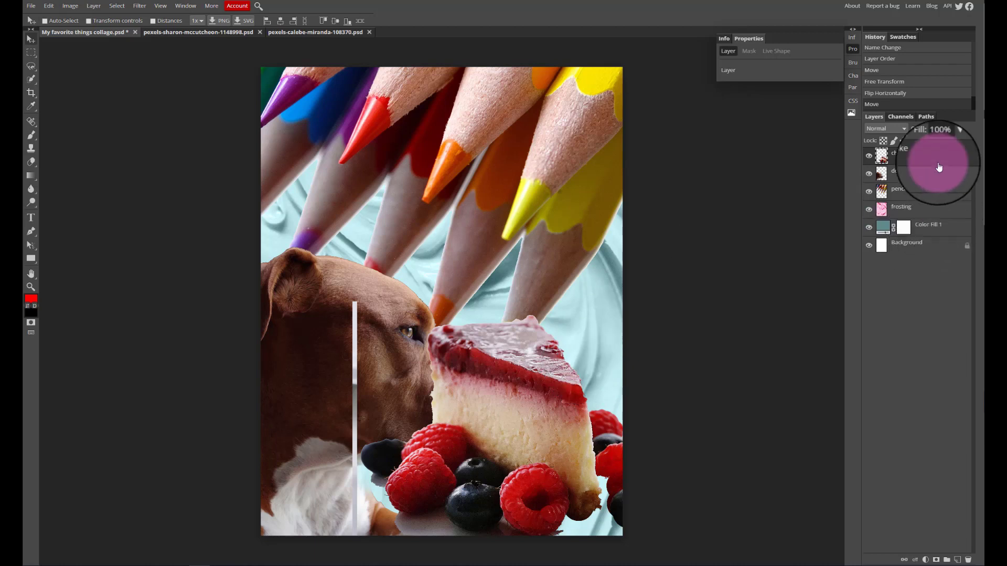
Delete the cheescake layer from the collage and switch to the painted-hands photo.
{"action": "left_click", "coordinate": [974, 558]}
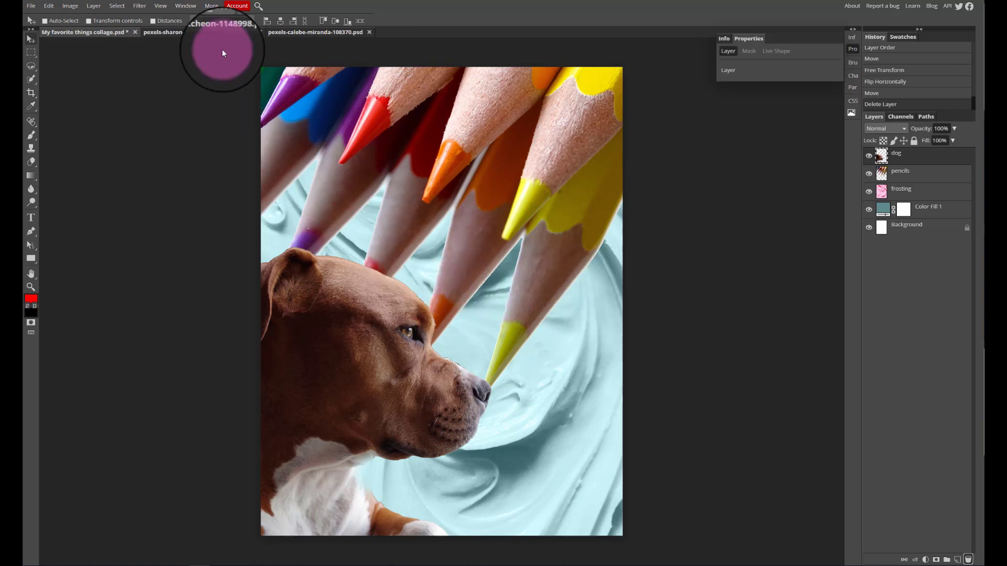
{"action": "left_click", "coordinate": [217, 35]}
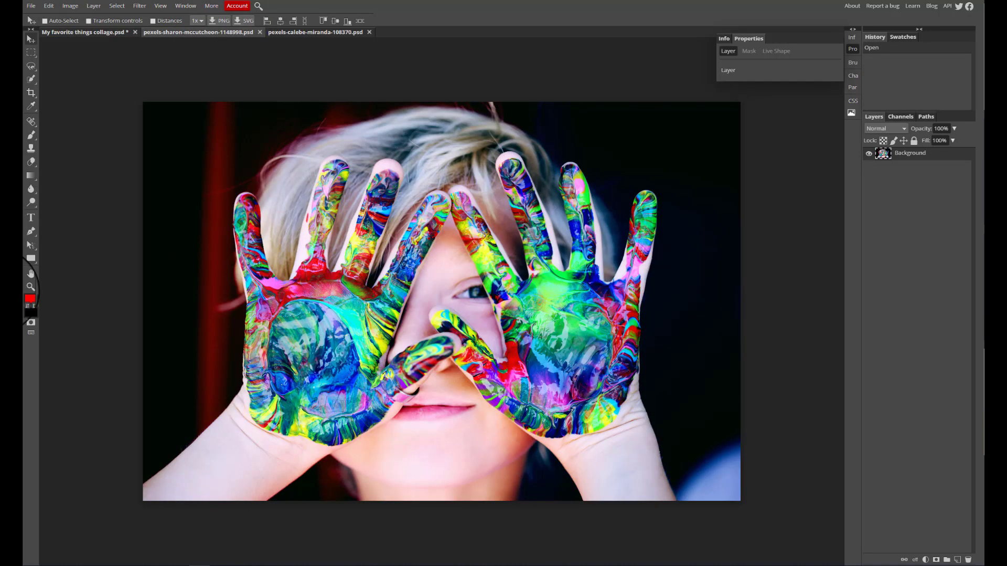
Quick-select the child with both painted hands, adding the little finger on the photo's left side to the selection.
{"action": "left_click", "coordinate": [26, 80]}
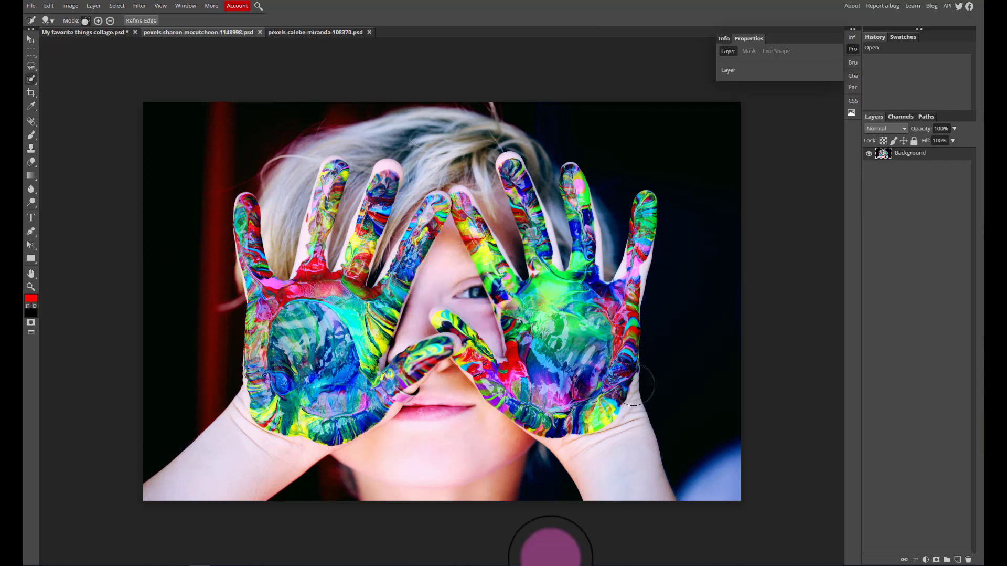
{"action": "left_click", "coordinate": [329, 313]}
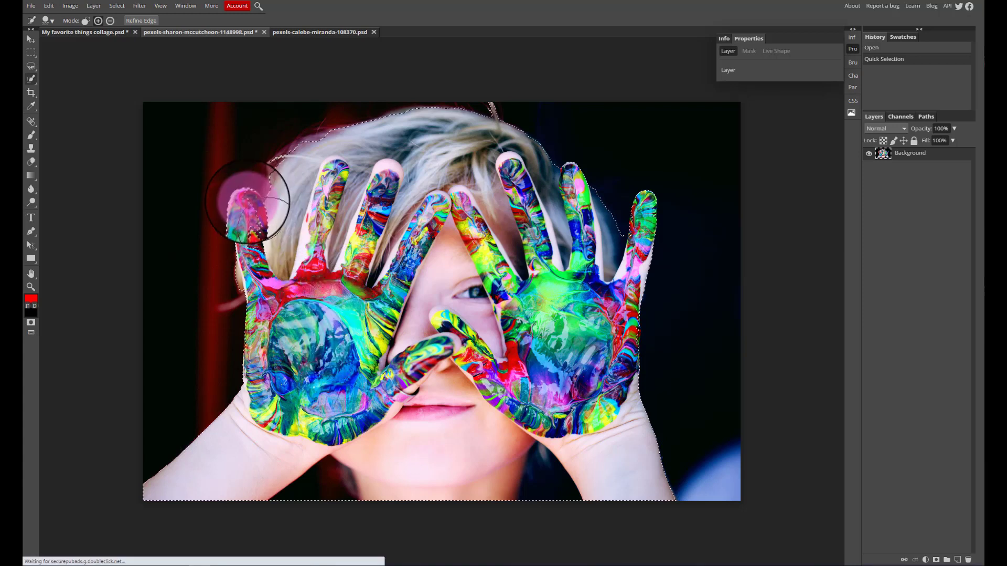
{"action": "left_click_drag", "start_coordinate": [261, 217], "coordinate": [262, 287]}
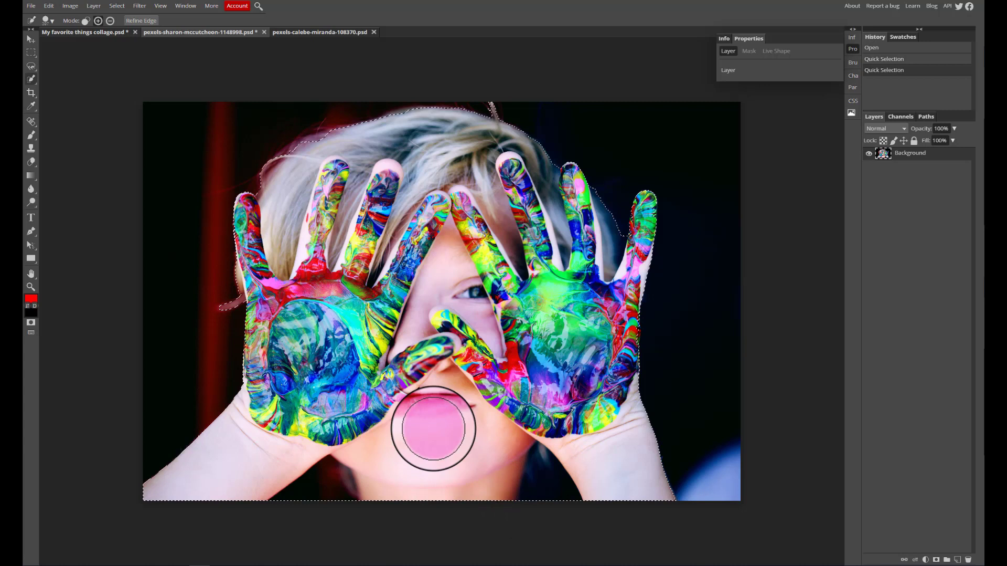
Subtract the chin, mouth and neck area between the two forearms from the quick selection.
{"action": "left_click", "coordinate": [408, 446]}
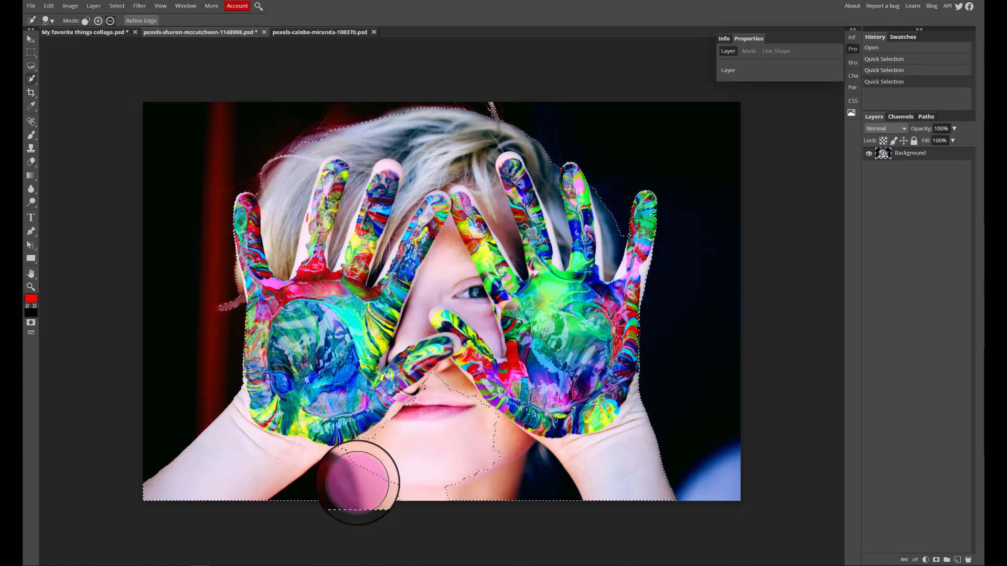
{"action": "left_click", "coordinate": [338, 479]}
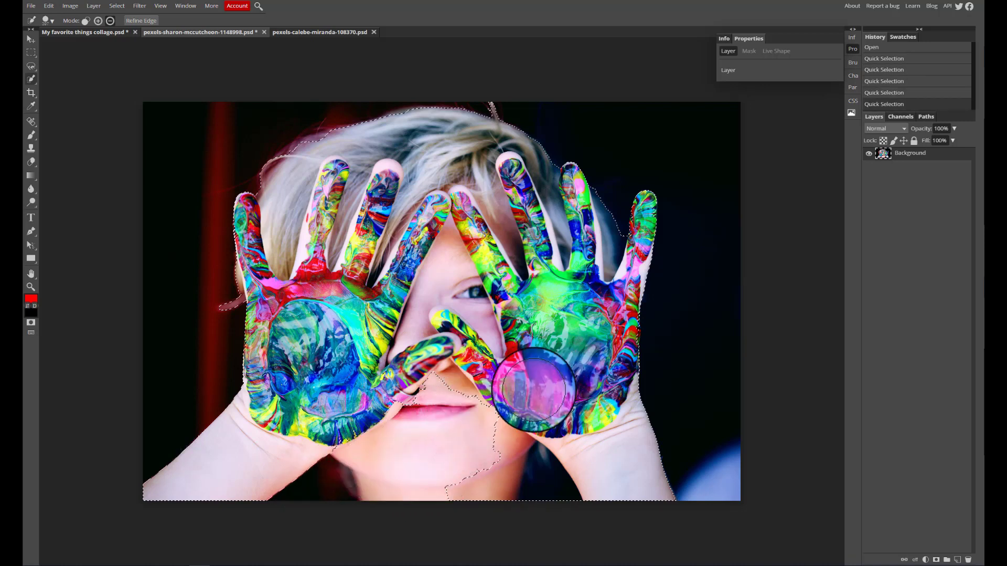
{"action": "mouse_move", "coordinate": [514, 486]}
{"action": "left_mouse_down"}
{"action": "mouse_move", "coordinate": [466, 482]}
{"action": "mouse_move", "coordinate": [464, 450]}
{"action": "left_mouse_up"}
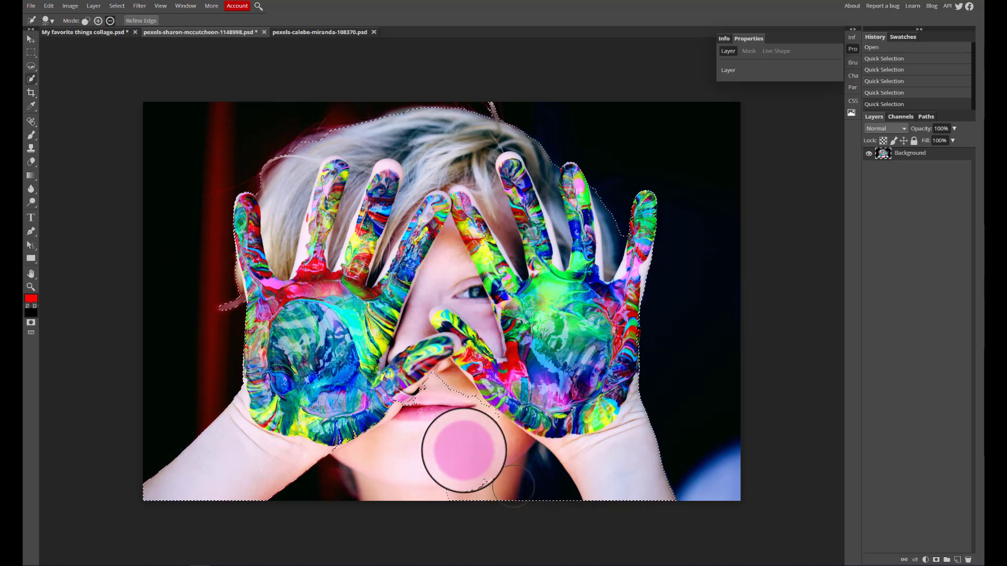
{"action": "mouse_move", "coordinate": [453, 400]}
{"action": "left_mouse_down"}
{"action": "mouse_move", "coordinate": [449, 387]}
{"action": "mouse_move", "coordinate": [438, 429]}
{"action": "mouse_move", "coordinate": [416, 410]}
{"action": "mouse_move", "coordinate": [424, 421]}
{"action": "mouse_move", "coordinate": [407, 473]}
{"action": "left_mouse_up"}
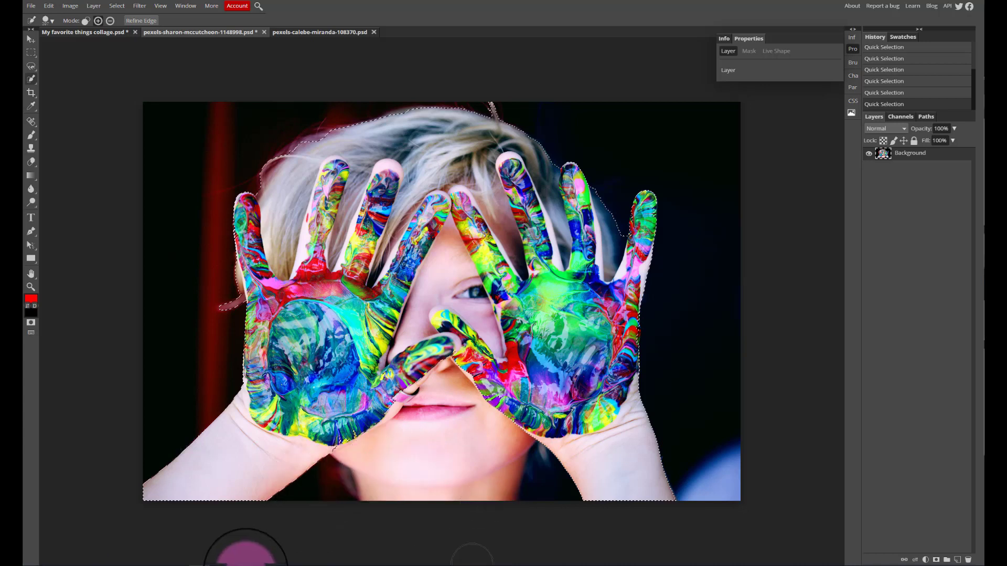
{"action": "left_click", "coordinate": [239, 551]}
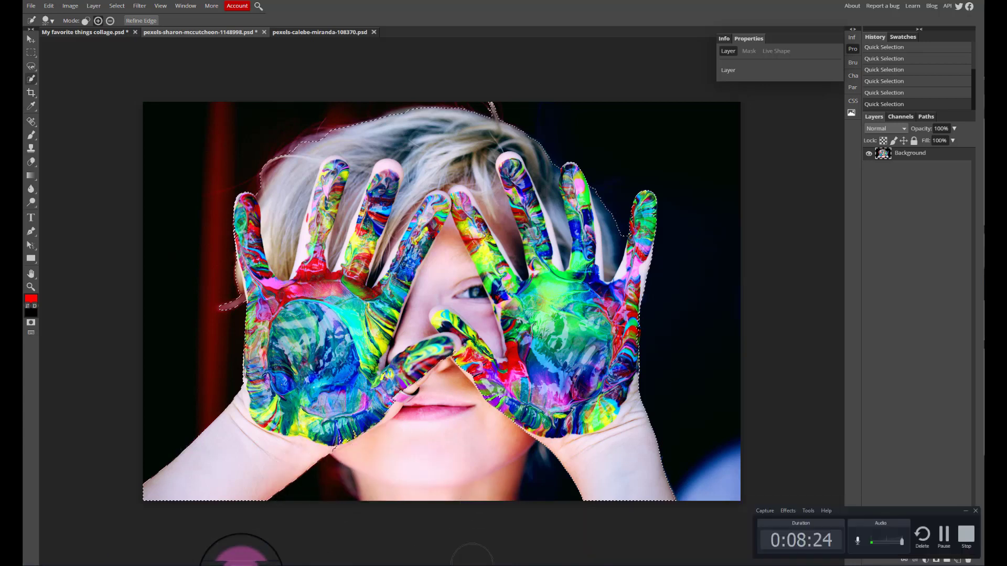
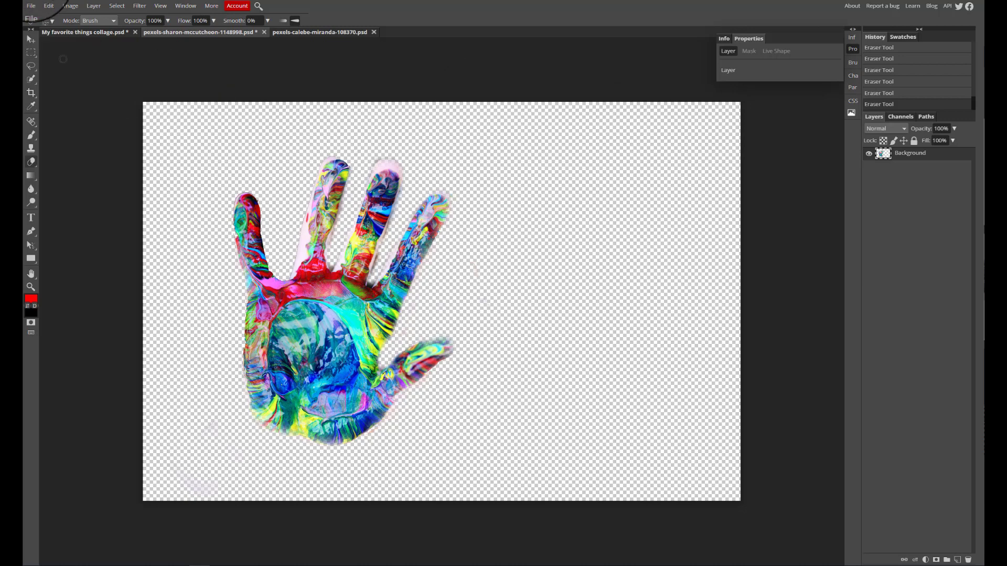
Try cropping the photo around the cut-out painted hand, start a second tighter crop, and undo the cropping.
{"action": "left_click", "coordinate": [31, 93]}
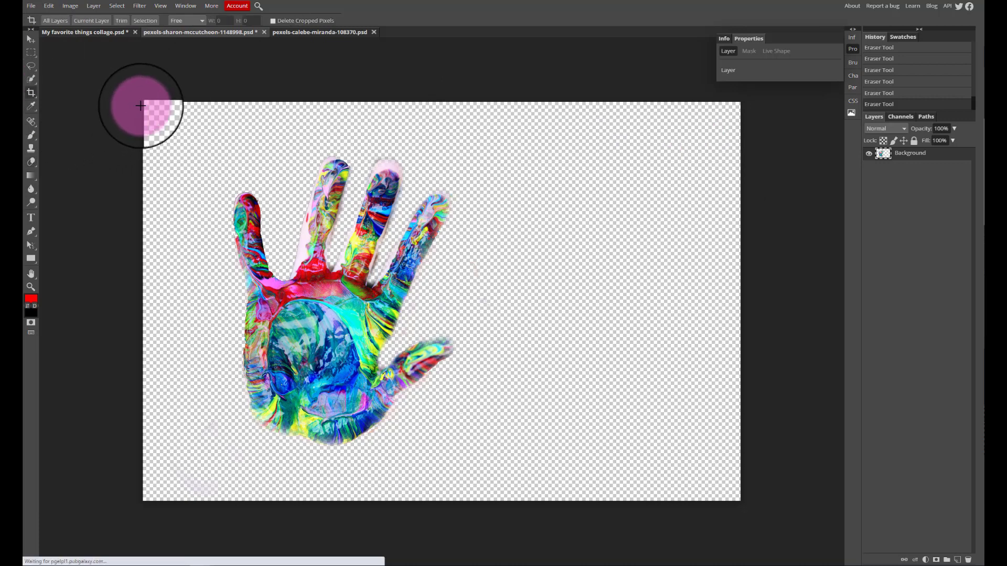
{"action": "left_click_drag", "start_coordinate": [210, 155], "coordinate": [481, 462]}
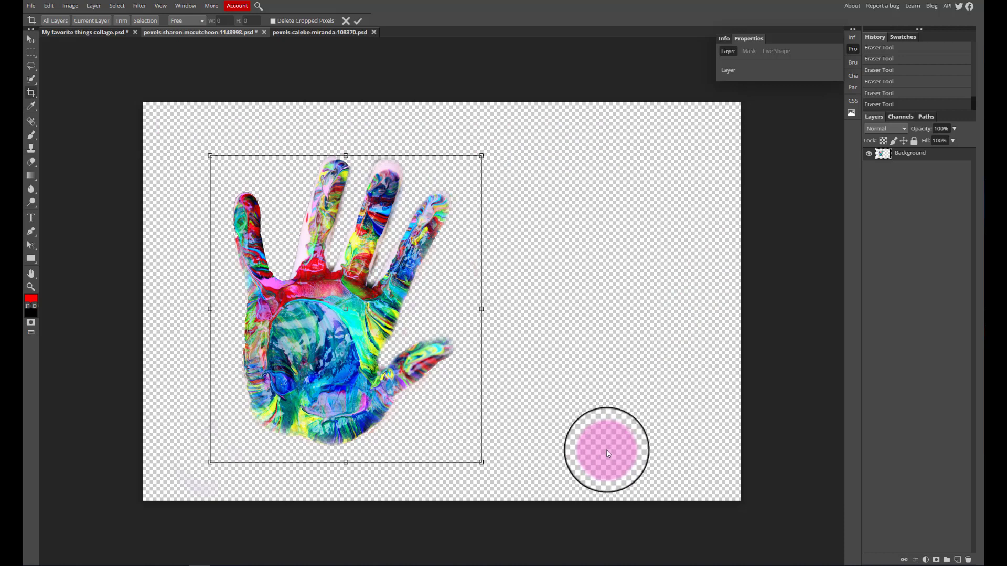
{"action": "left_click", "coordinate": [358, 22]}
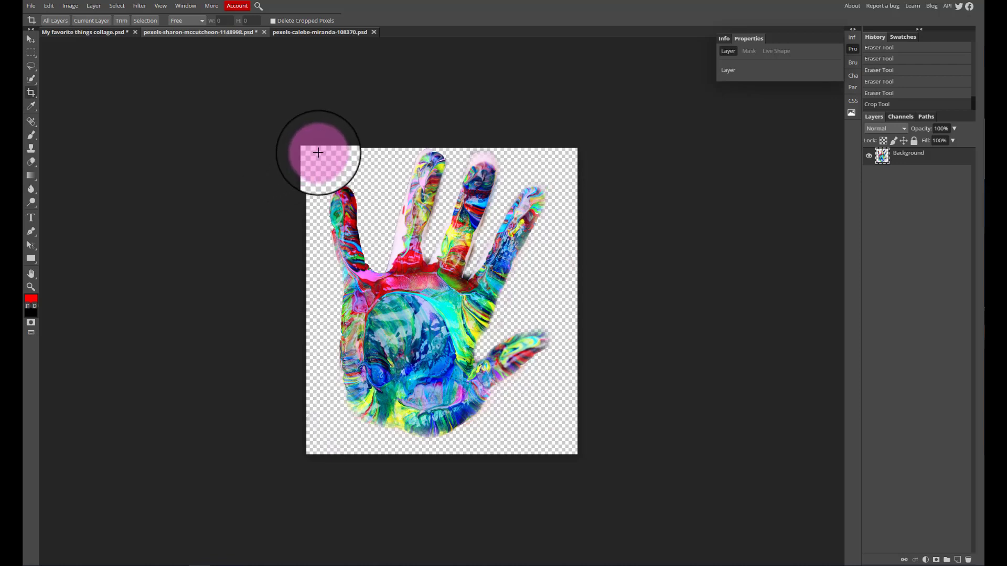
{"action": "left_click_drag", "start_coordinate": [319, 152], "coordinate": [556, 438]}
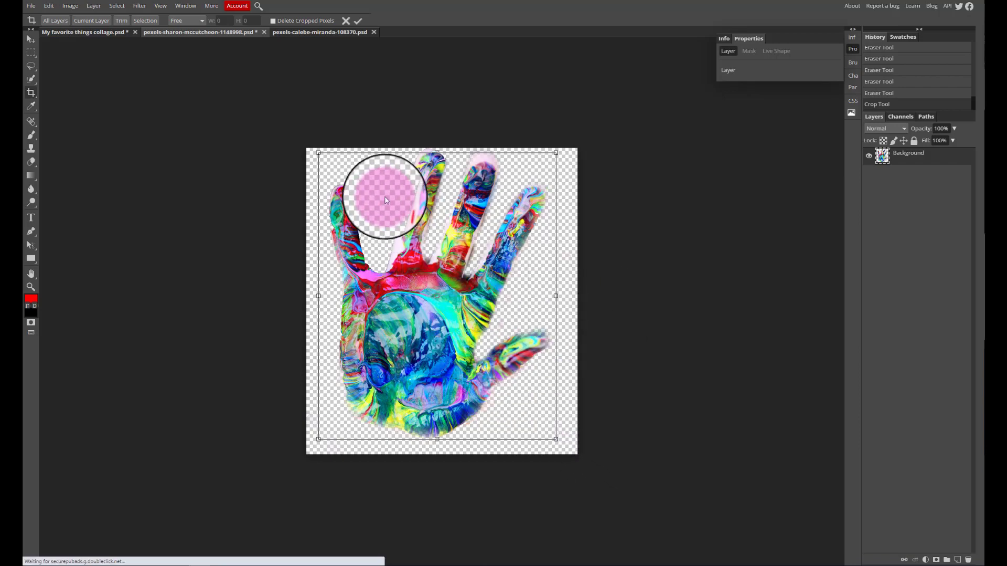
{"action": "key", "text": "ctrl+z"}
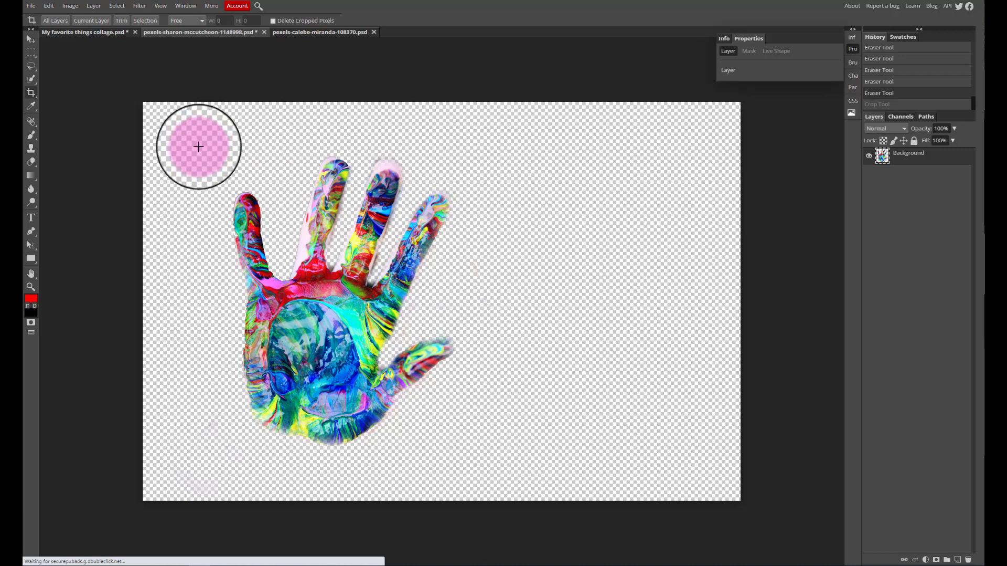
Crop the photo around the painted hand with a small transparent margin on all sides, and select the entire canvas.
{"action": "left_click_drag", "start_coordinate": [199, 146], "coordinate": [470, 461]}
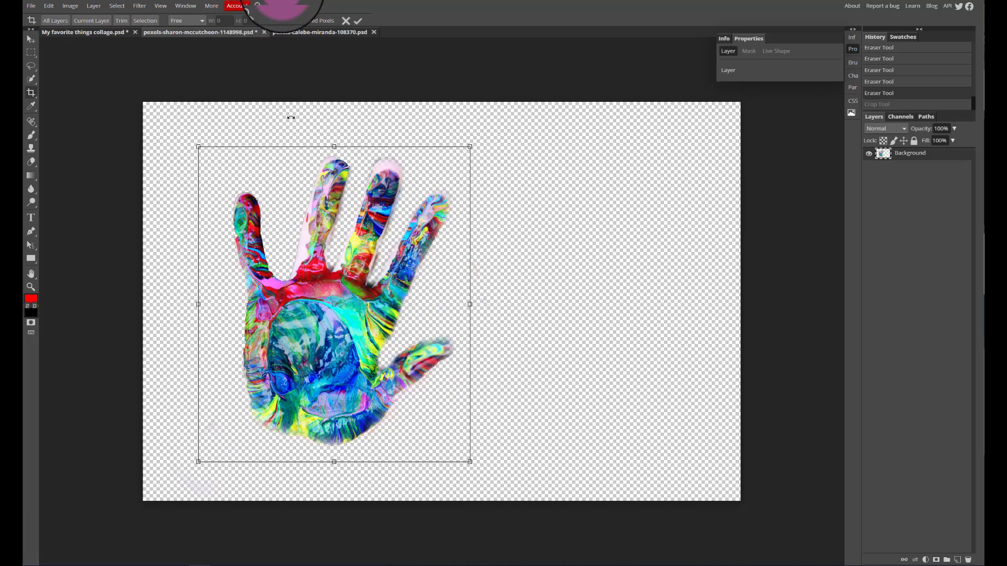
{"action": "left_click", "coordinate": [358, 21]}
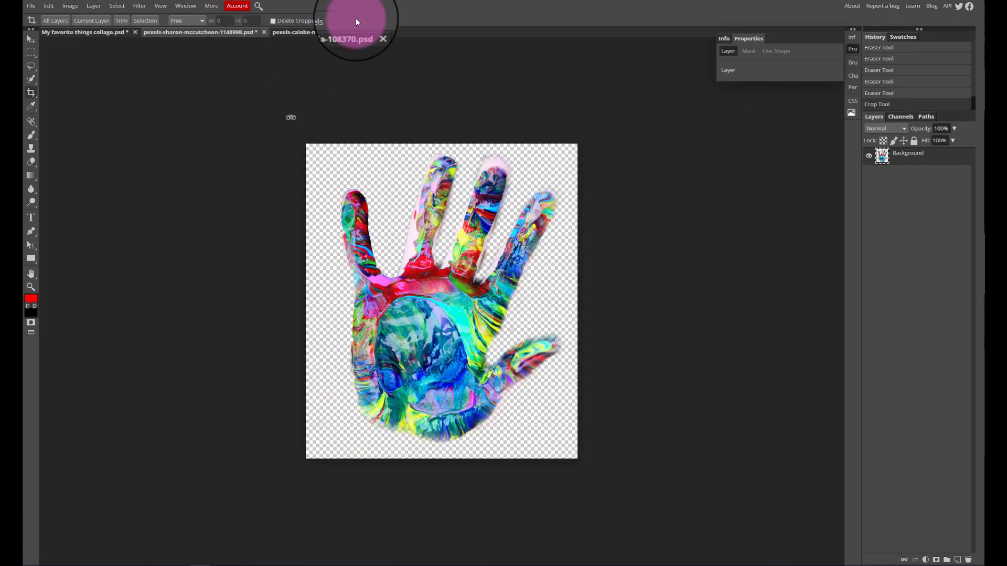
{"action": "left_click", "coordinate": [31, 40]}
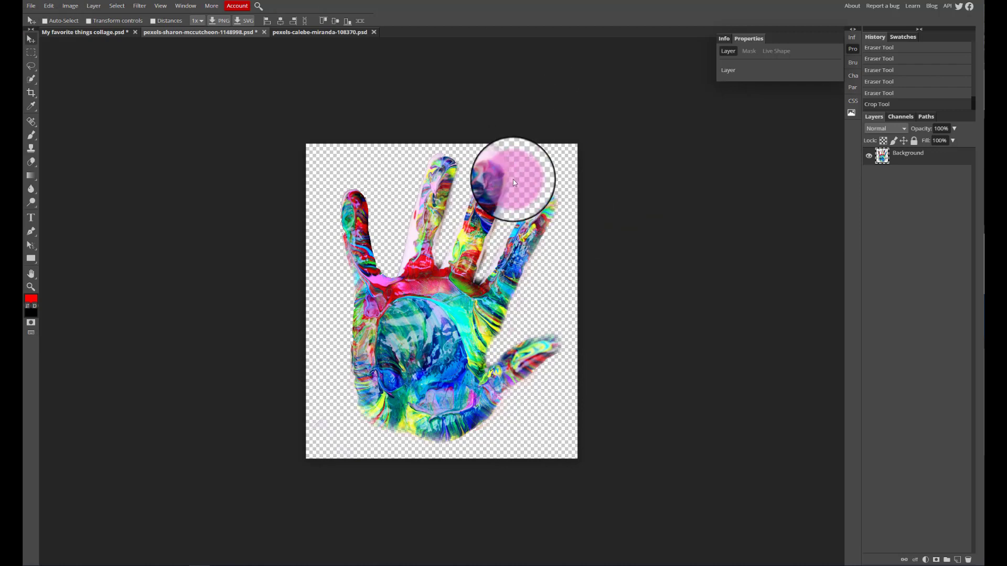
{"action": "key", "text": "ctrl"}
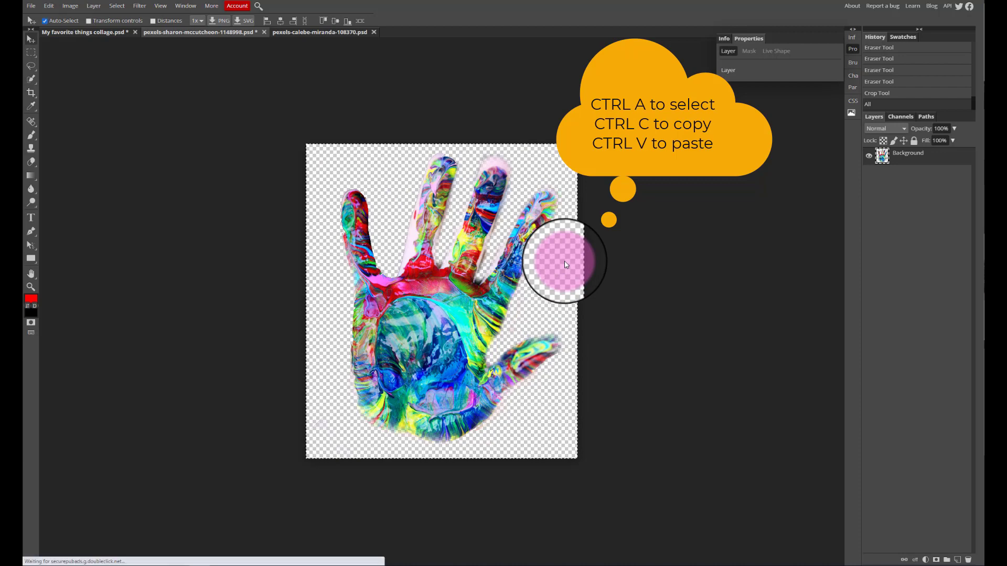
Paste the copied hand into the My favorite things collage, allowing clipboard access, undo the paste, and deselect the canvas in the hand document.
{"action": "left_click", "coordinate": [70, 33]}
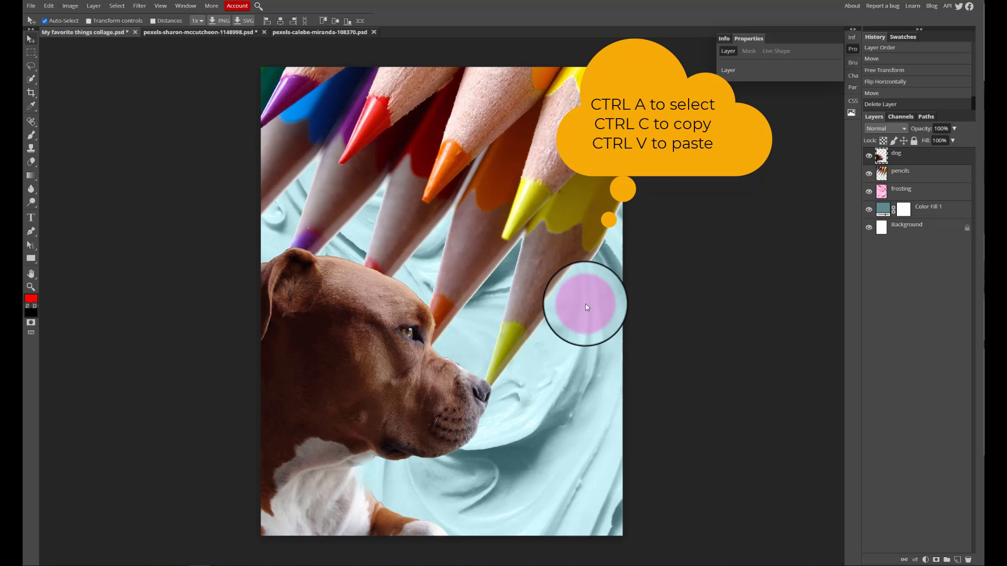
{"action": "key", "text": "ctrl+v"}
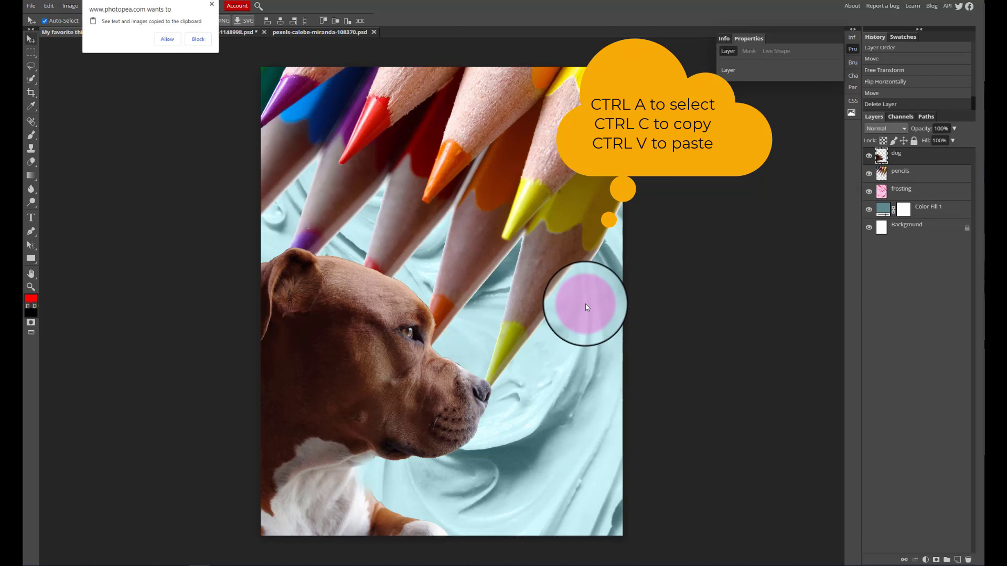
{"action": "left_click", "coordinate": [162, 39]}
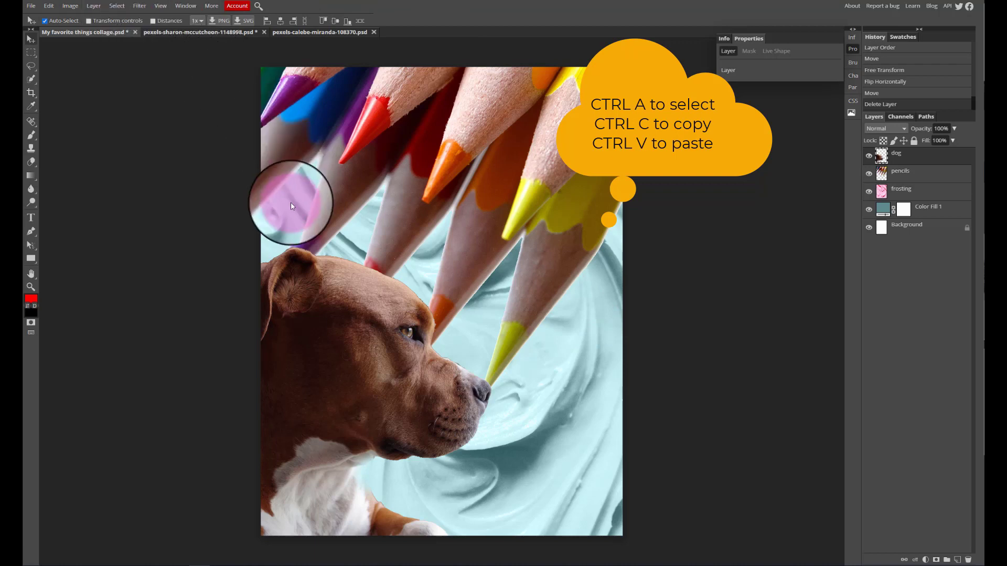
{"action": "key", "text": "ctrl+v"}
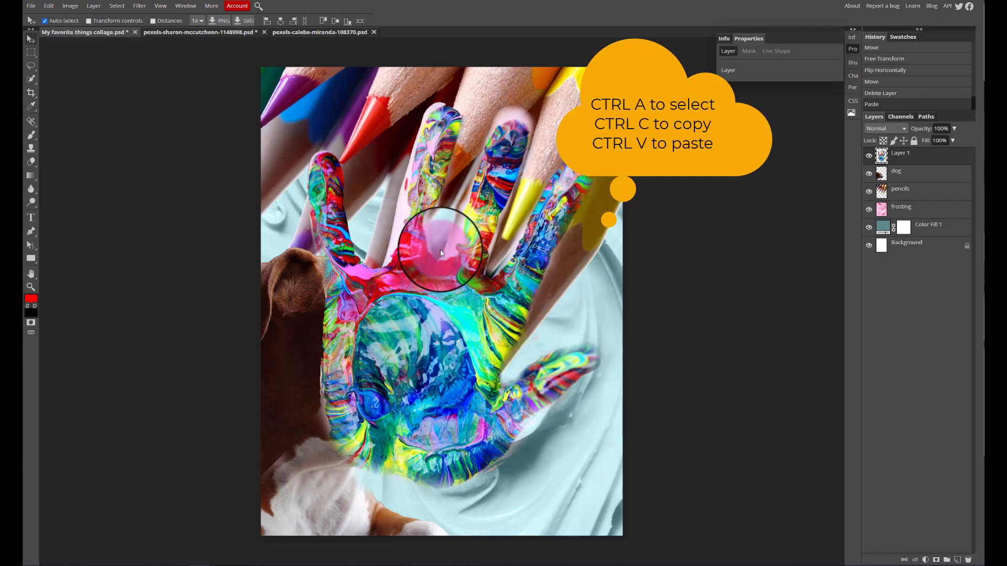
{"action": "key", "text": "ctrl+z"}
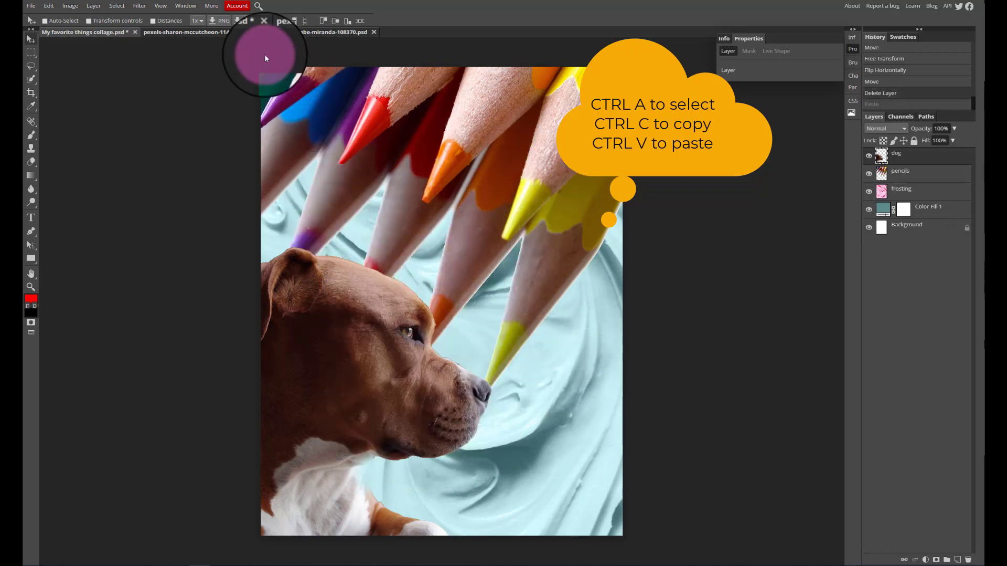
{"action": "left_click", "coordinate": [236, 31]}
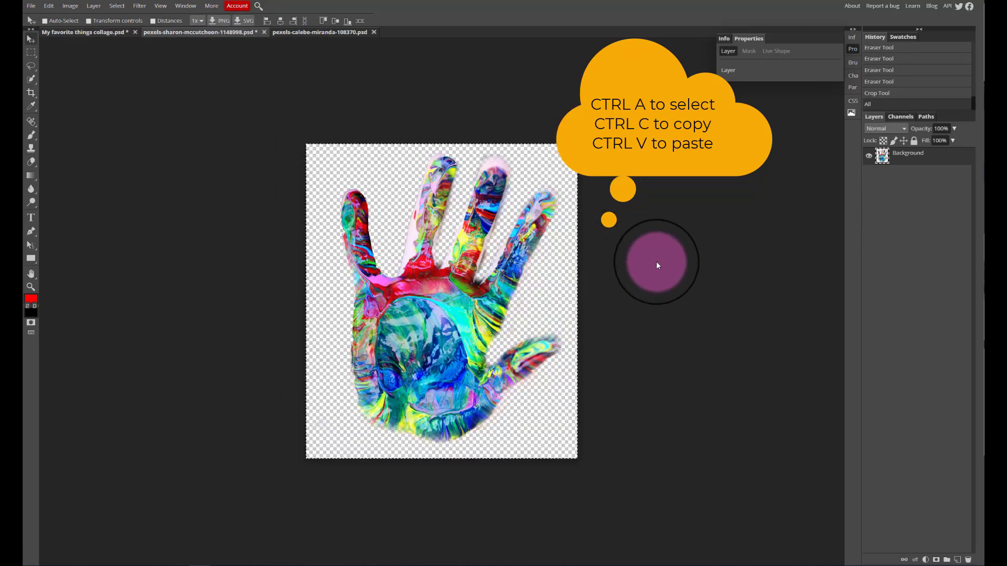
{"action": "key", "text": "ctrl+d"}
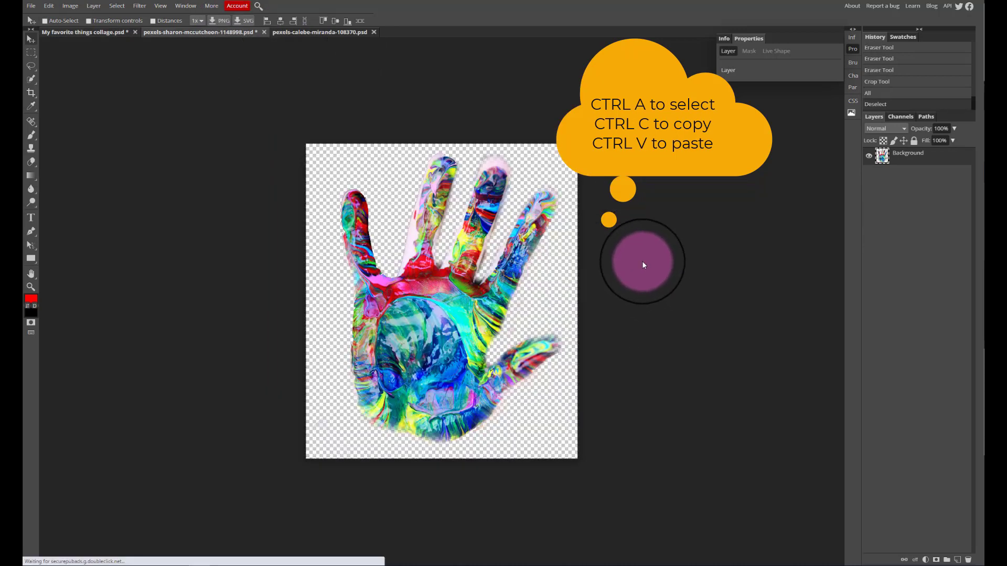
Copy the entire cut-out hand canvas into the My favorite things collage as a new layer named hand.
{"action": "key", "text": "ctrl+a"}
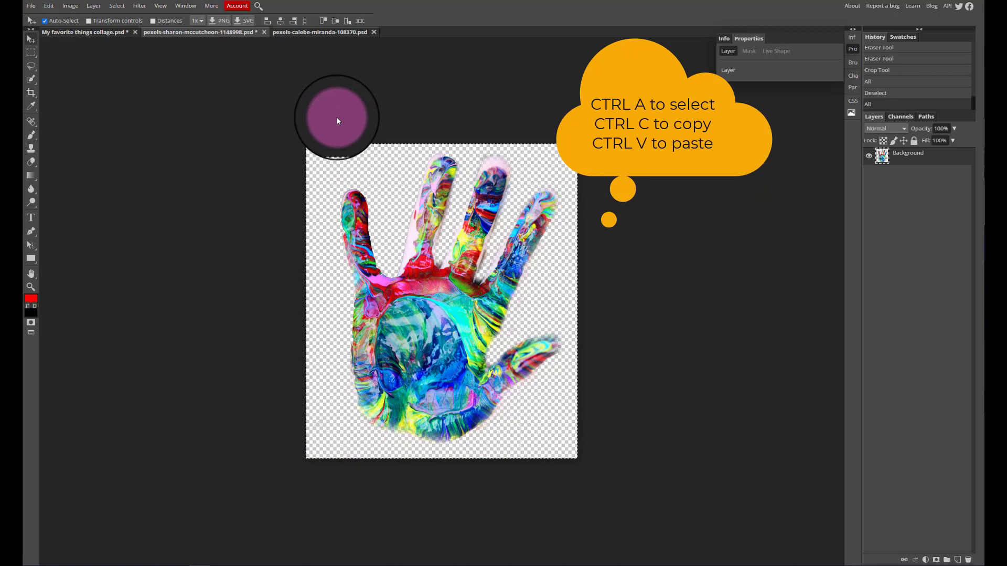
{"action": "key", "text": "ctrl+c"}
{"action": "left_click", "coordinate": [76, 32]}
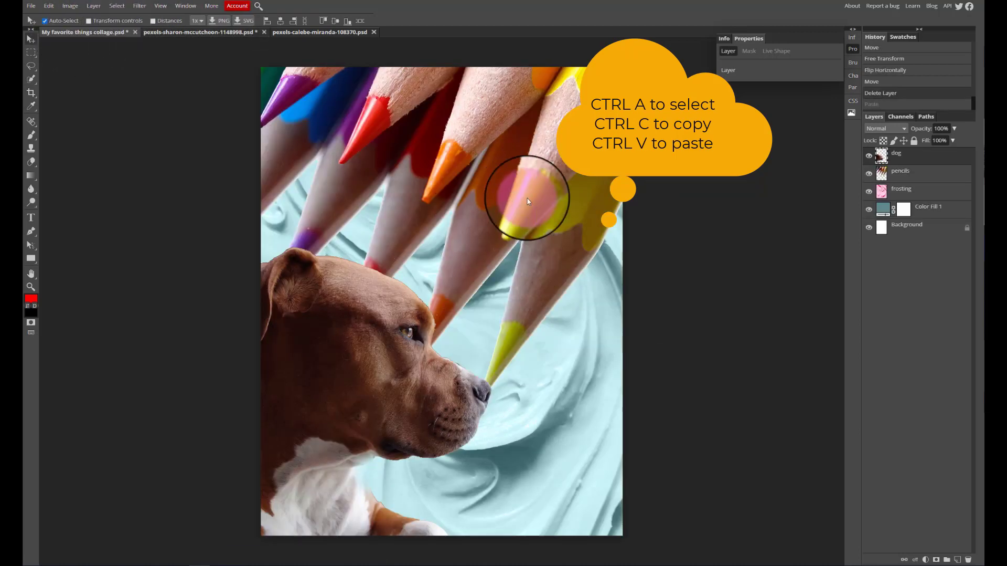
{"action": "key", "text": "ctrl+v"}
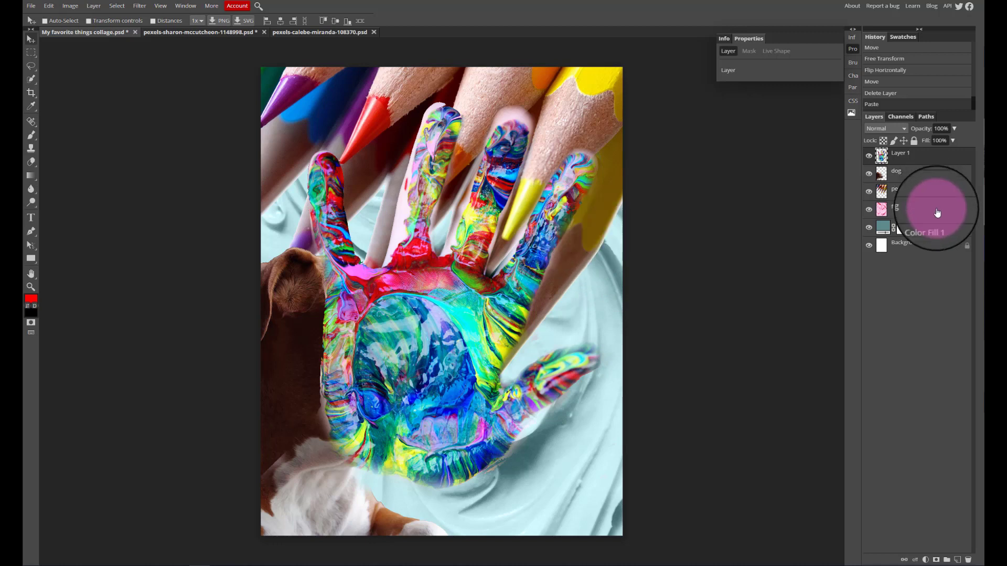
{"action": "double_click", "coordinate": [907, 155]}
{"action": "type", "text": "d"}
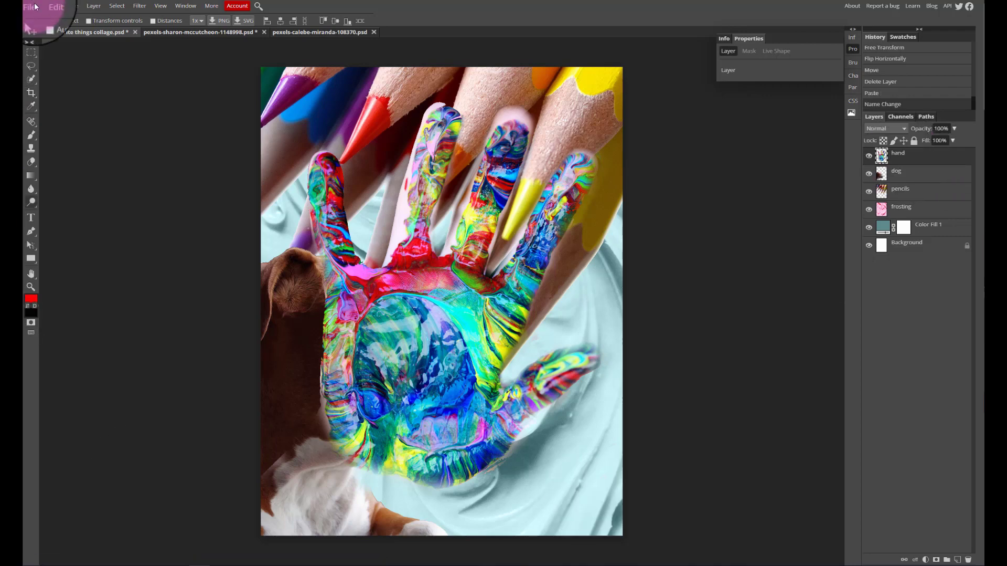
Place the hand layer between the pencils and frosting layers and shift it toward the collage's lower right corner.
{"action": "left_click_drag", "start_coordinate": [414, 407], "coordinate": [464, 515]}
{"action": "mouse_move", "coordinate": [895, 158]}
{"action": "left_mouse_down"}
{"action": "mouse_move", "coordinate": [929, 152]}
{"action": "mouse_move", "coordinate": [931, 200]}
{"action": "left_mouse_up"}
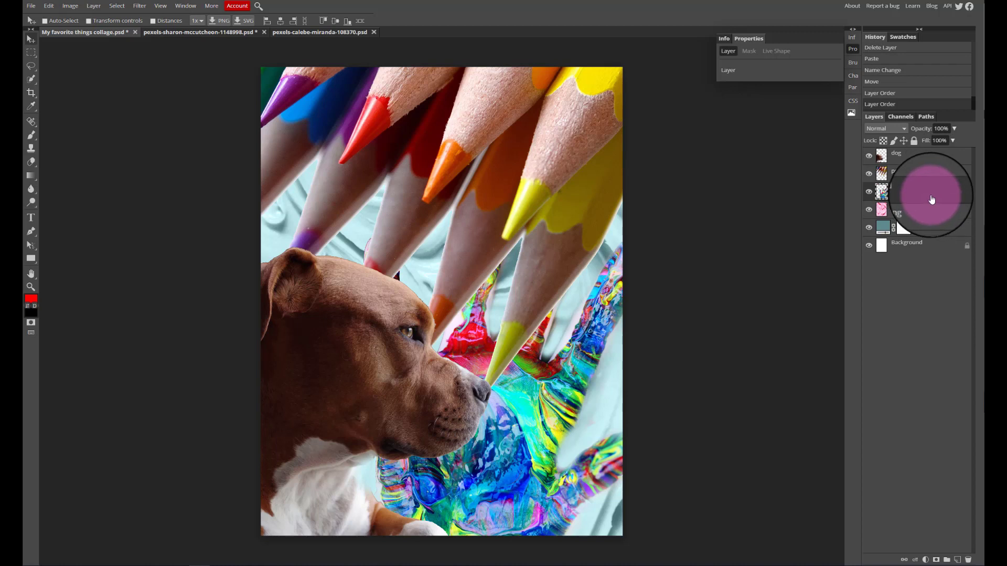
{"action": "mouse_move", "coordinate": [932, 197]}
{"action": "left_mouse_down"}
{"action": "mouse_move", "coordinate": [930, 178]}
{"action": "mouse_move", "coordinate": [928, 191]}
{"action": "left_mouse_up"}
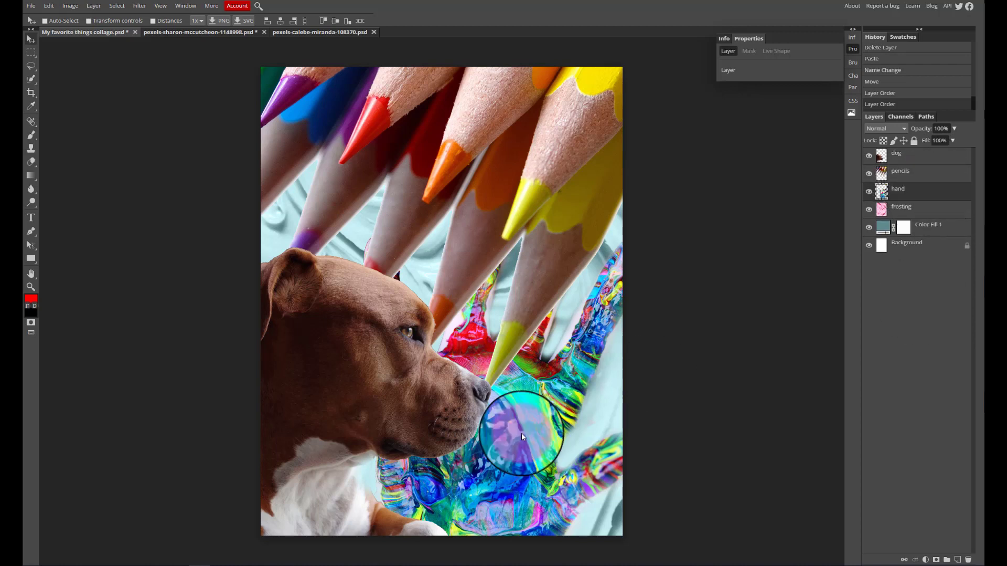
{"action": "mouse_move", "coordinate": [524, 482]}
{"action": "left_mouse_down"}
{"action": "mouse_move", "coordinate": [505, 515]}
{"action": "mouse_move", "coordinate": [512, 498]}
{"action": "left_mouse_up"}
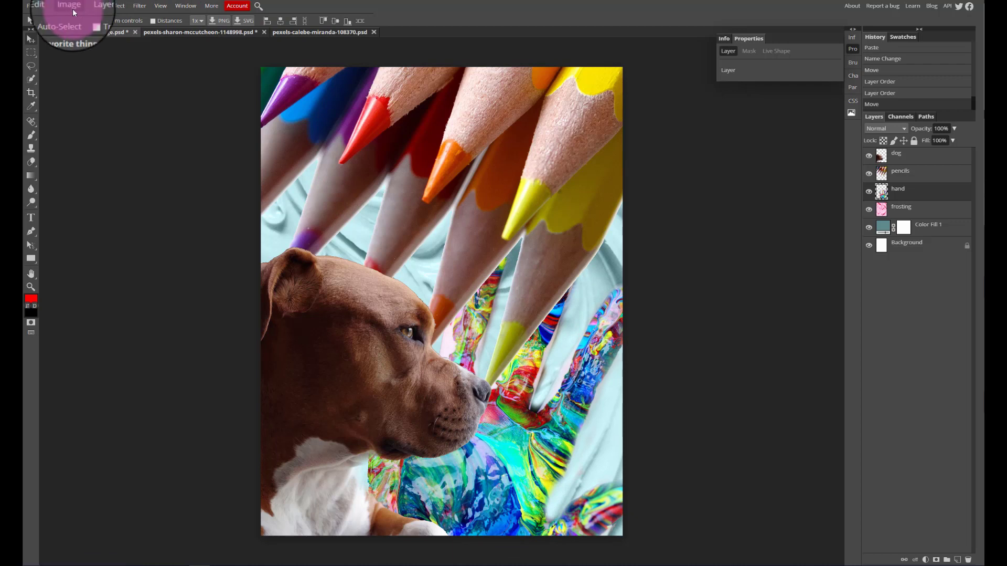
Rotate the hand to about -152.7° so its fingers point down and left, and position it behind the pencils beside the dog's muzzle.
{"action": "left_click", "coordinate": [44, 9]}
{"action": "left_click", "coordinate": [124, 197]}
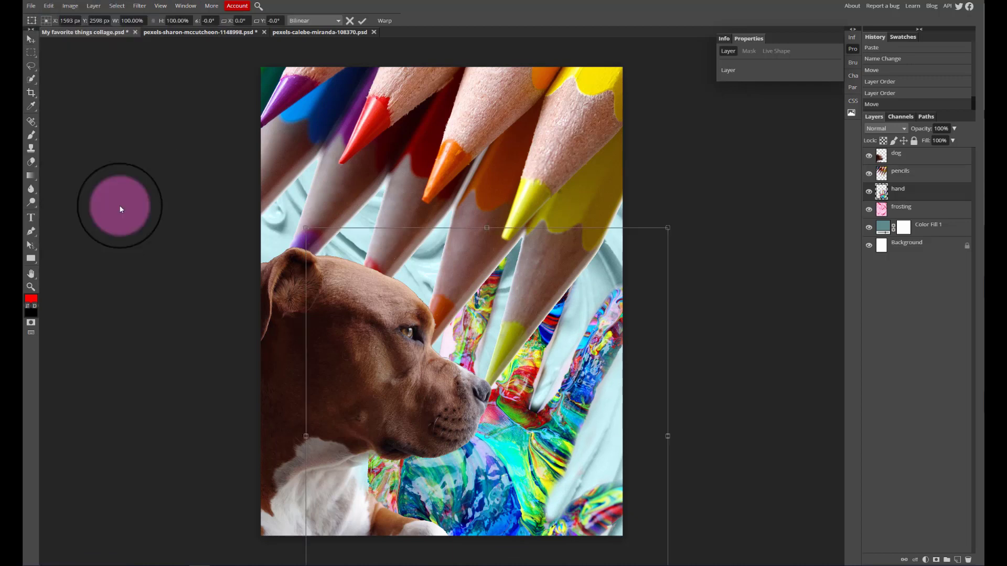
{"action": "left_click_drag", "start_coordinate": [297, 220], "coordinate": [226, 409]}
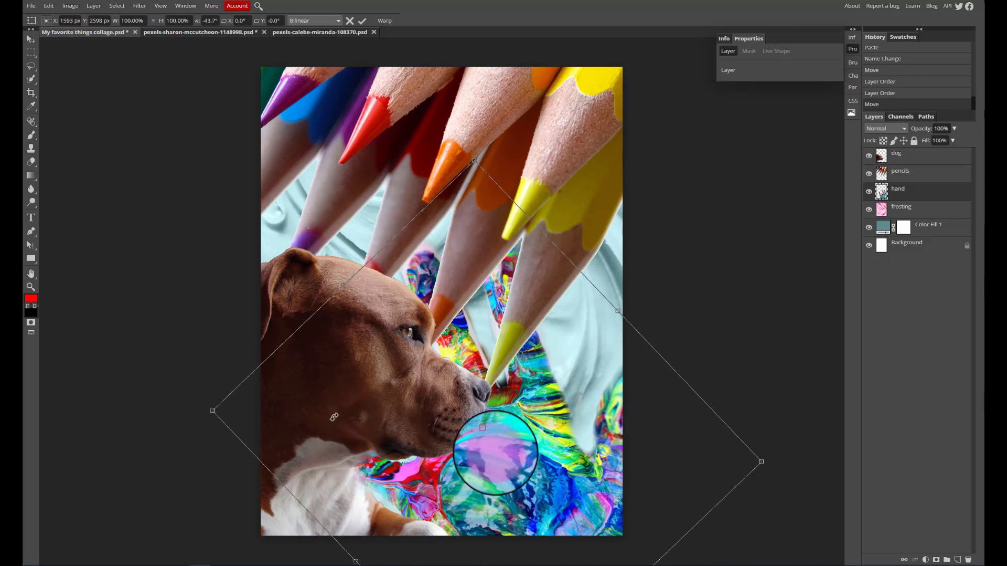
{"action": "left_click_drag", "start_coordinate": [334, 416], "coordinate": [502, 501]}
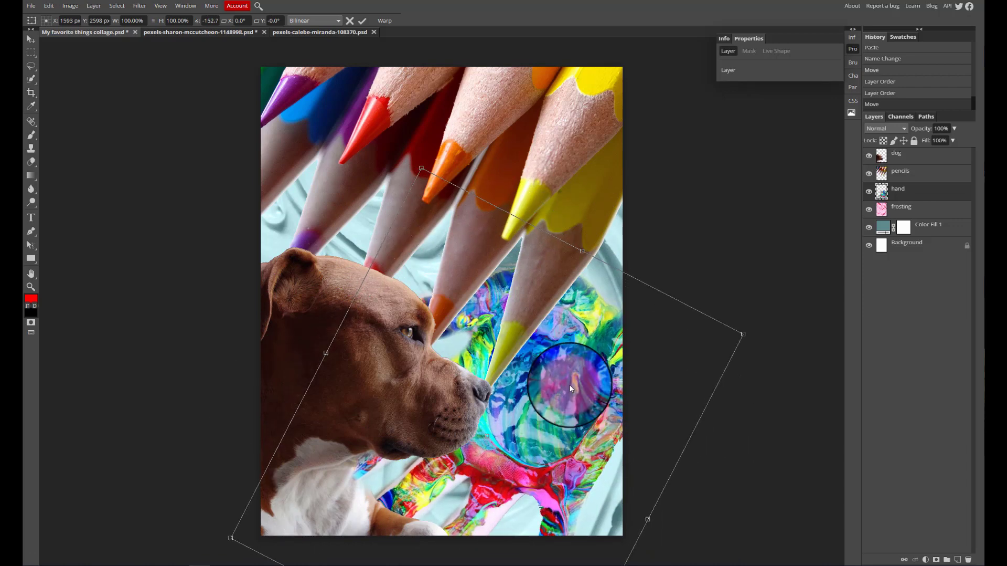
{"action": "left_click_drag", "start_coordinate": [597, 361], "coordinate": [631, 324]}
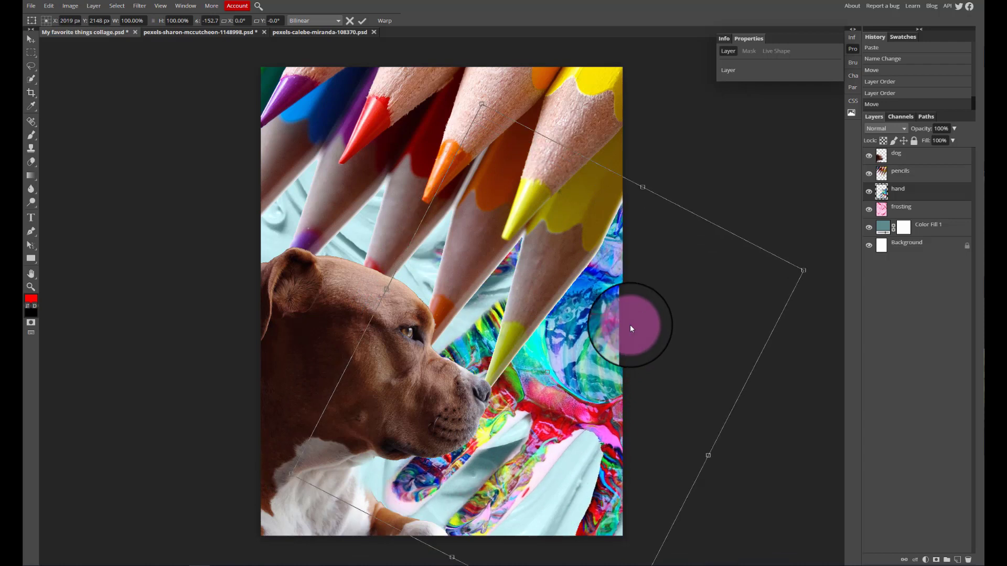
{"action": "key", "text": "Return"}
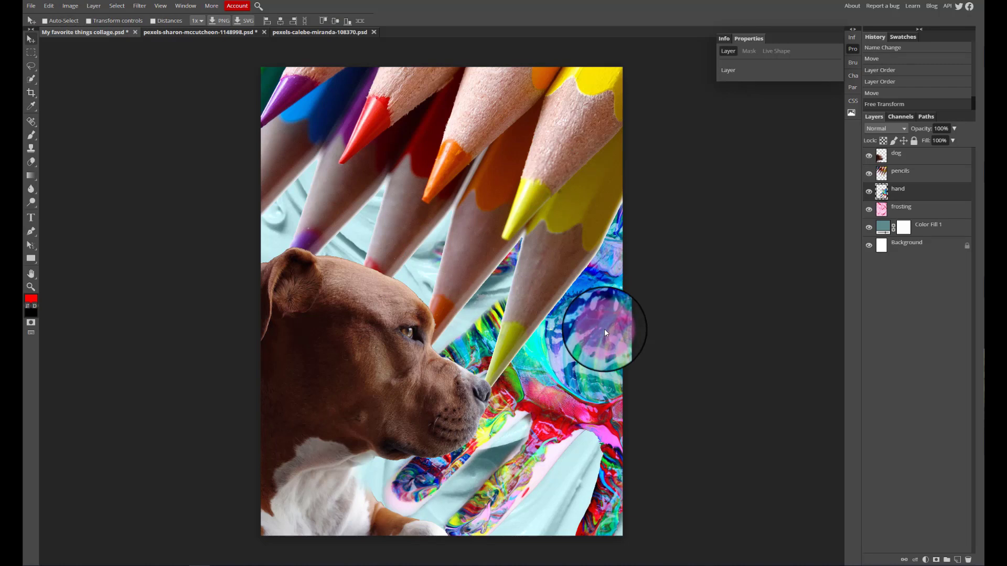
{"action": "left_click_drag", "start_coordinate": [600, 330], "coordinate": [667, 308]}
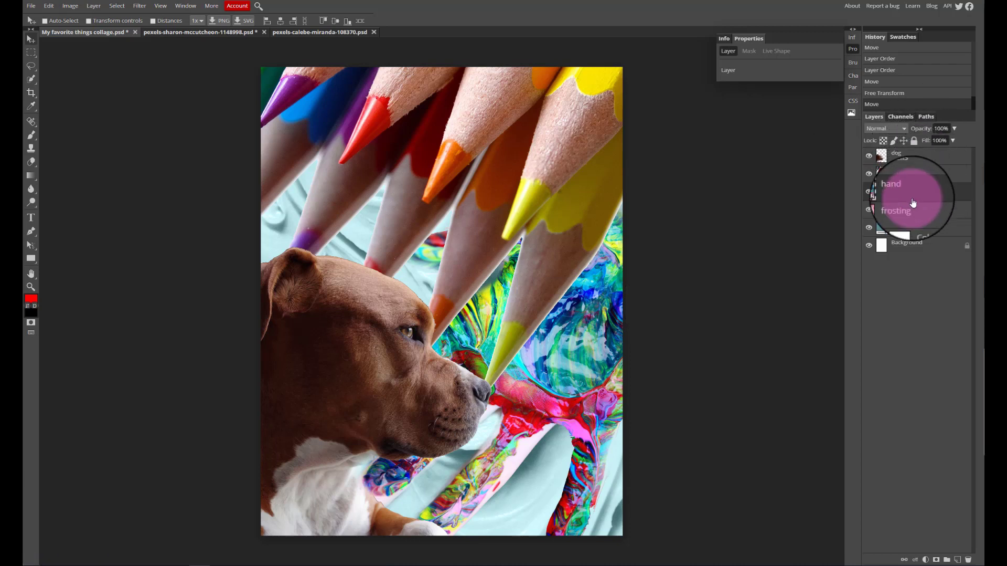
Review the dog, pencils and hand layers and temporarily hide all three to view the frosting background alone.
{"action": "left_click", "coordinate": [913, 158]}
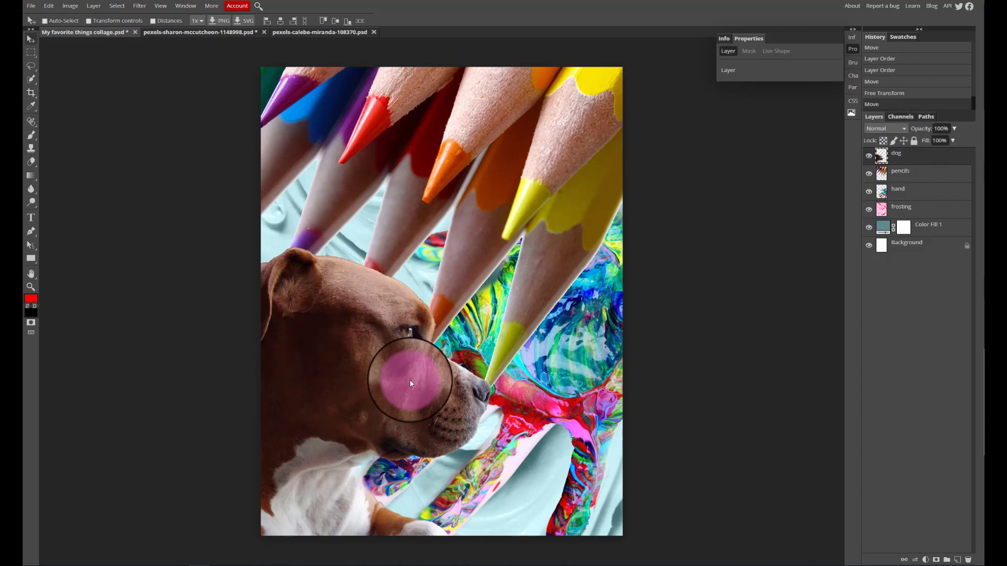
{"action": "left_click", "coordinate": [932, 173]}
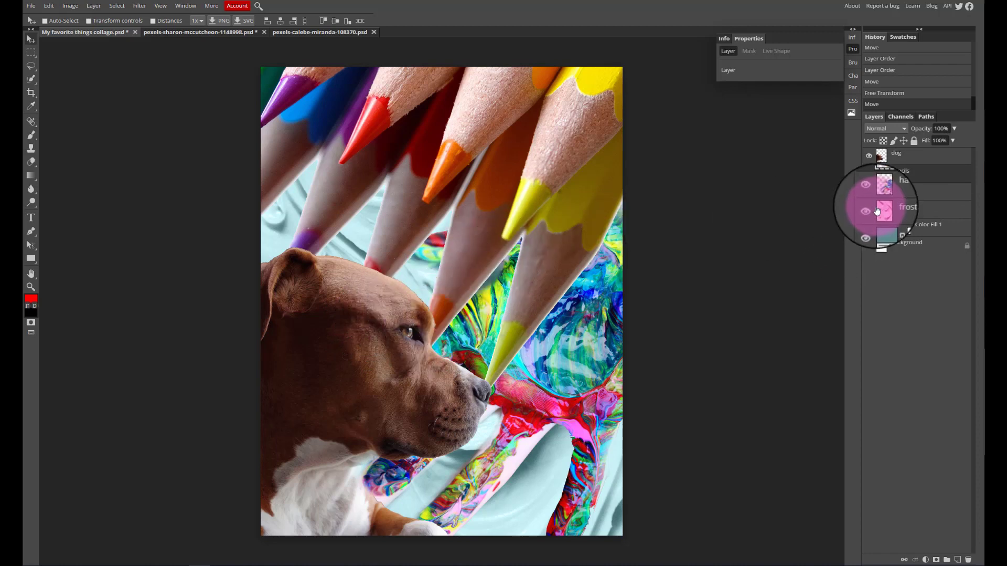
{"action": "left_click", "coordinate": [901, 195]}
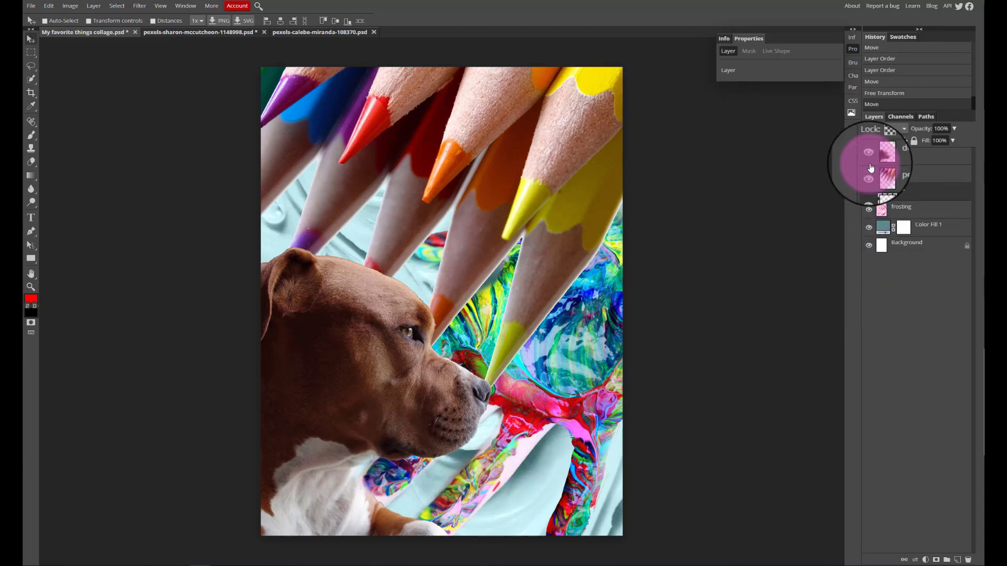
{"action": "left_click", "coordinate": [869, 156]}
{"action": "left_click", "coordinate": [869, 173]}
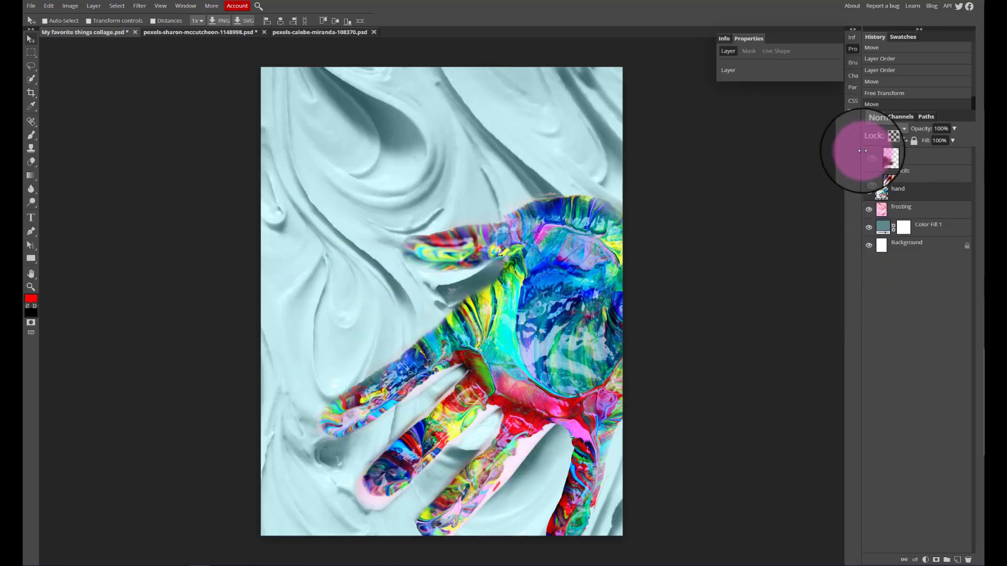
{"action": "left_click", "coordinate": [870, 192]}
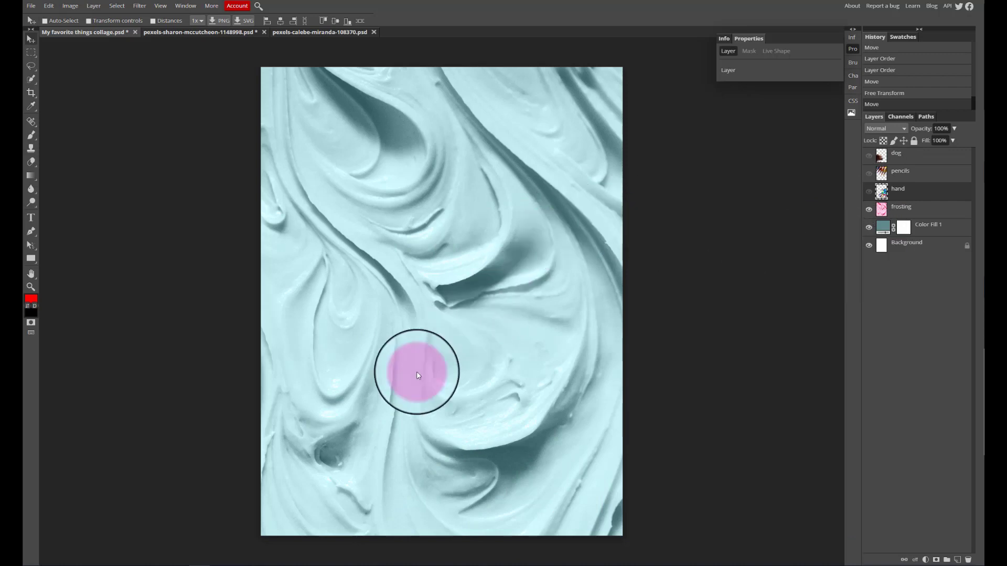
Check the frosting layer's blend mode and show the hand, pencils and dog layers again.
{"action": "left_click", "coordinate": [933, 212]}
{"action": "left_click", "coordinate": [908, 129]}
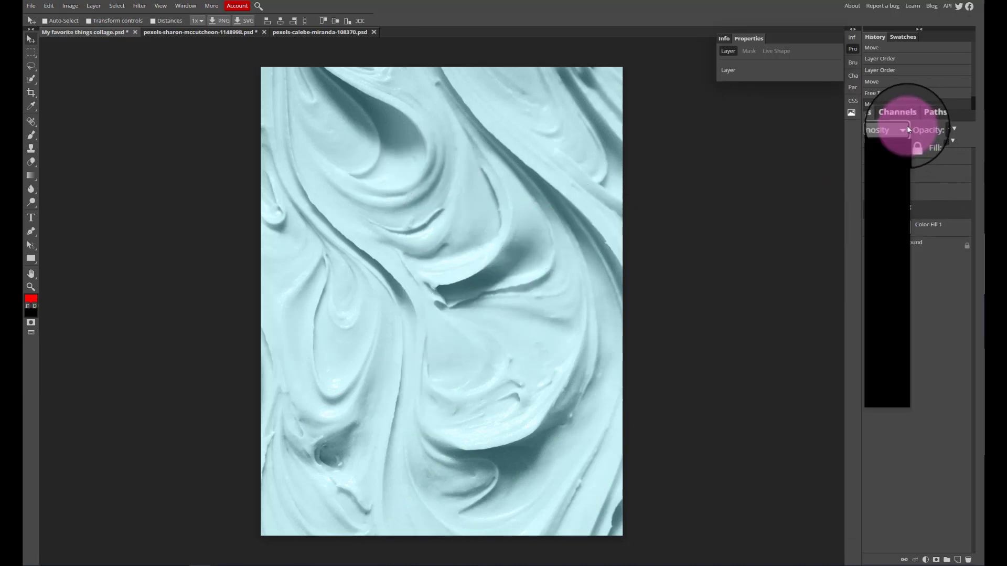
{"action": "left_click", "coordinate": [908, 128]}
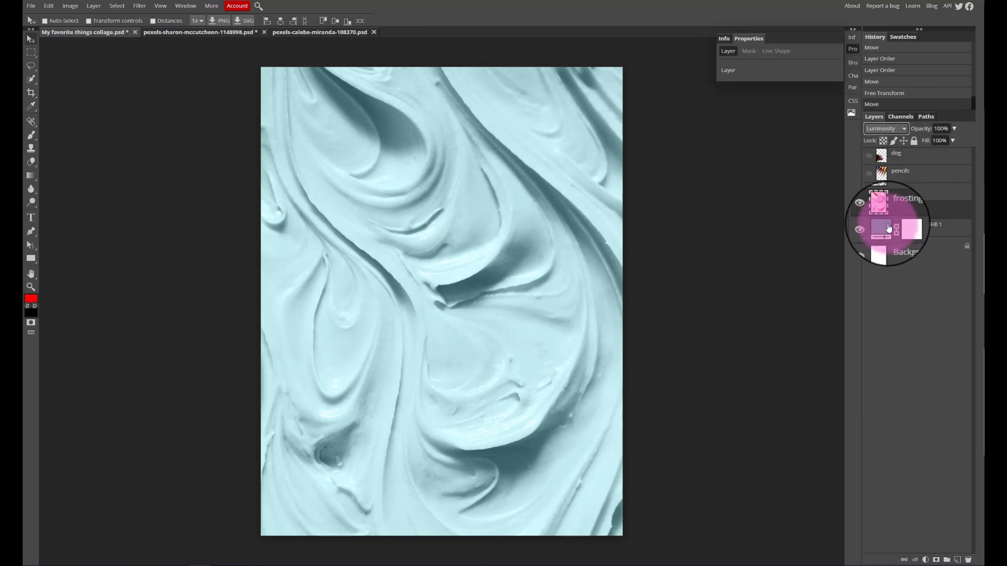
{"action": "left_click", "coordinate": [868, 190]}
{"action": "left_click", "coordinate": [869, 177]}
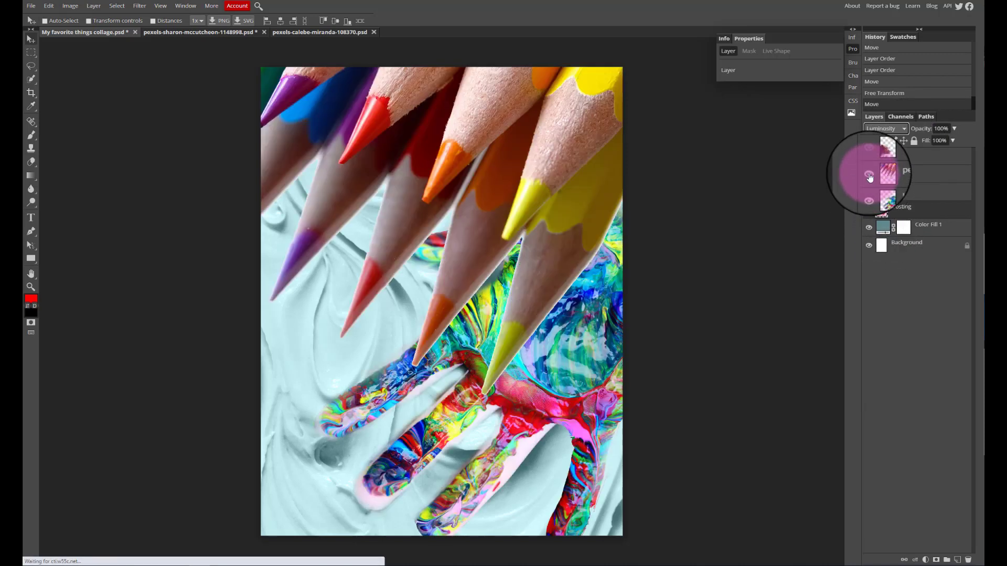
{"action": "left_click", "coordinate": [869, 155]}
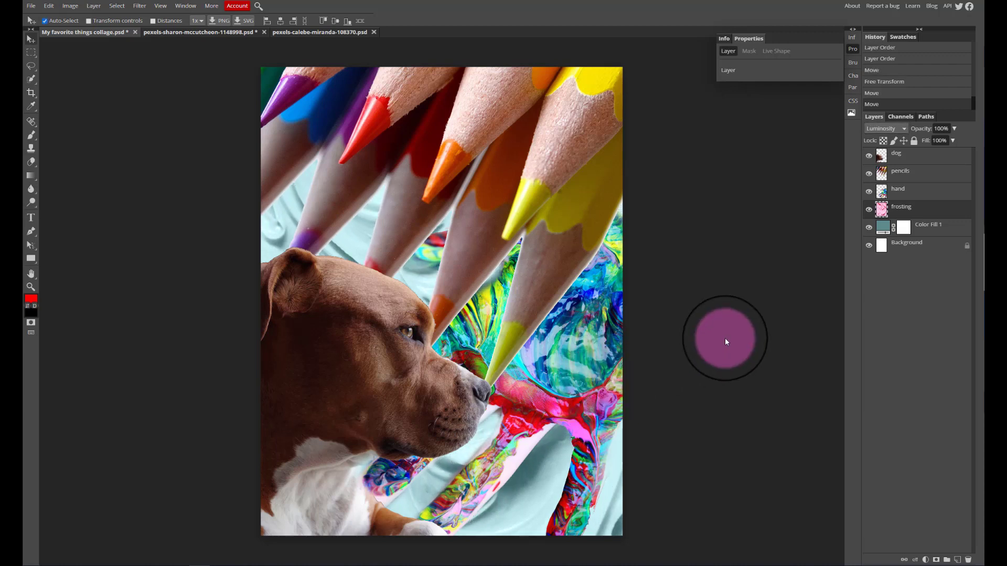
{"action": "left_click", "coordinate": [868, 155]}
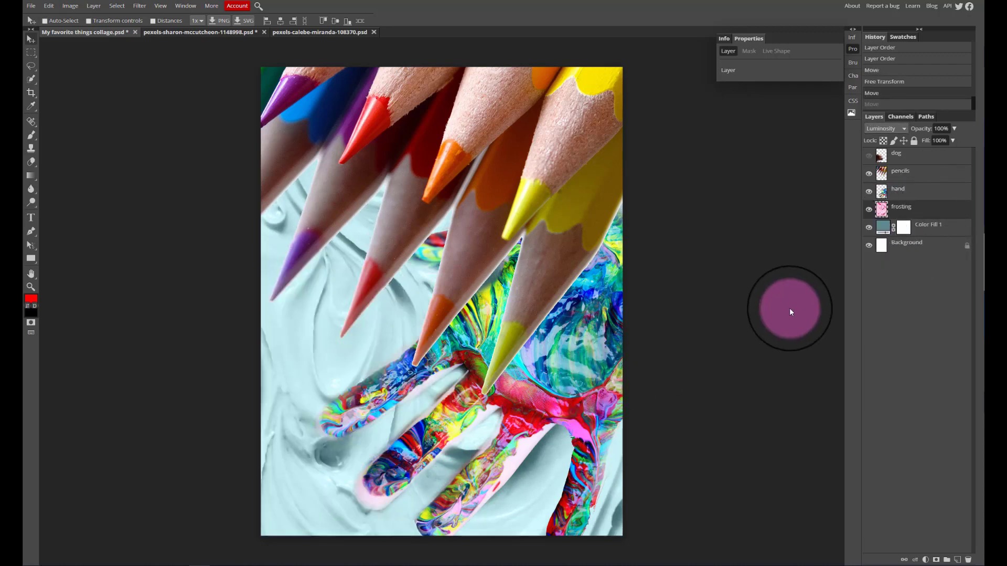
{"action": "left_click", "coordinate": [868, 155]}
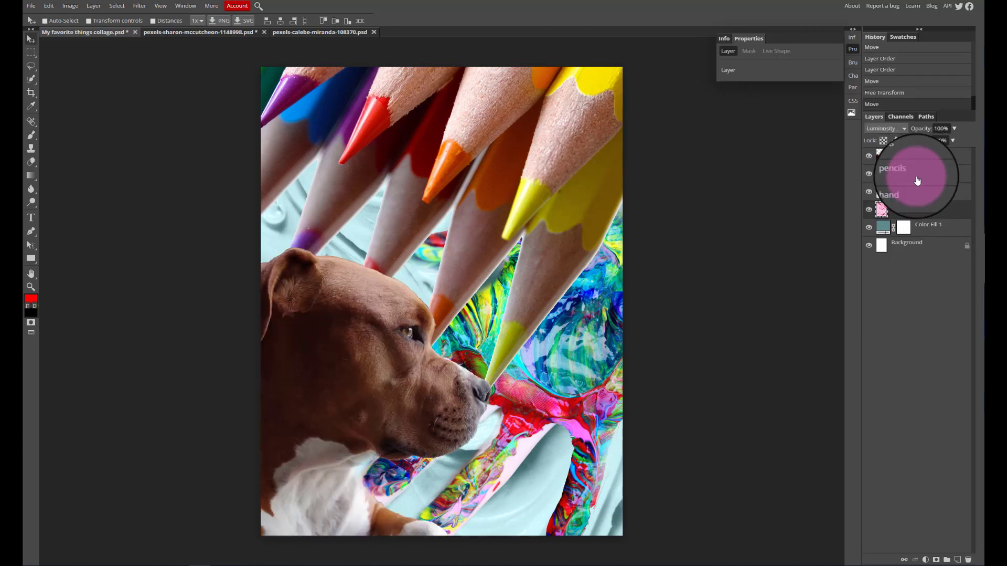
Move the hand layer slightly up and further right so part of the palm runs off the canvas edge.
{"action": "left_click", "coordinate": [898, 189]}
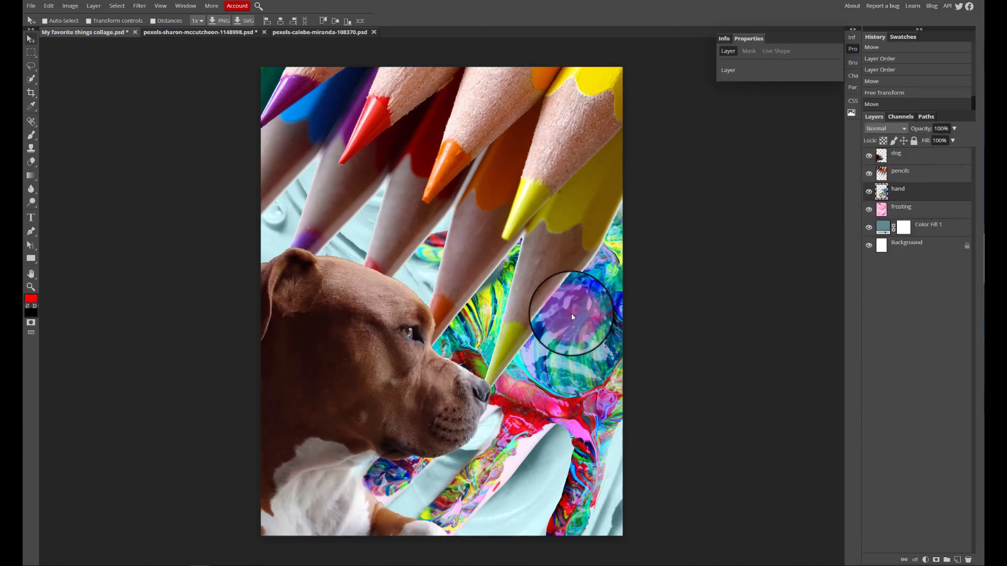
{"action": "left_click_drag", "start_coordinate": [572, 312], "coordinate": [725, 314]}
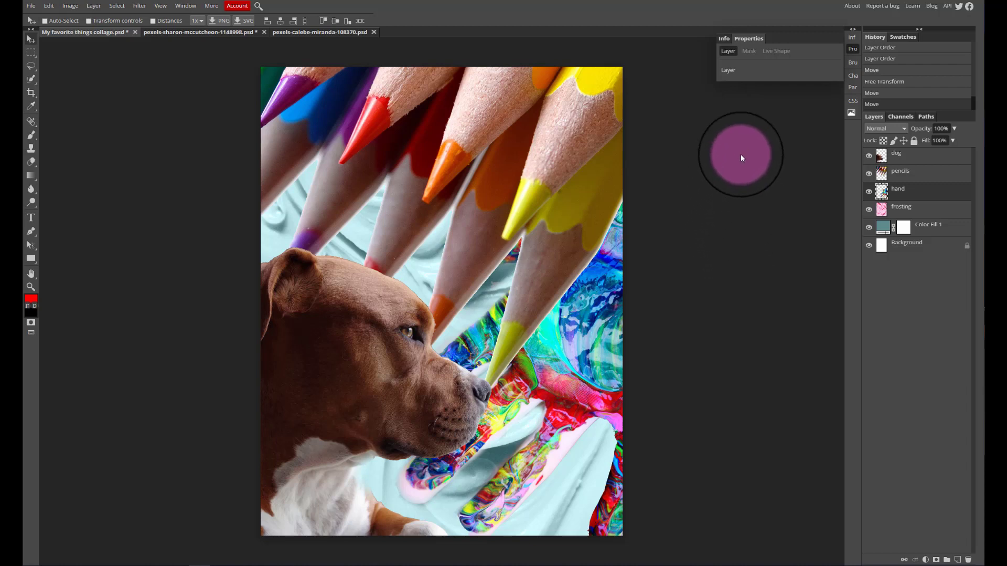
Add a Photo Filter adjustment layer above the dog layer.
{"action": "left_click", "coordinate": [934, 159]}
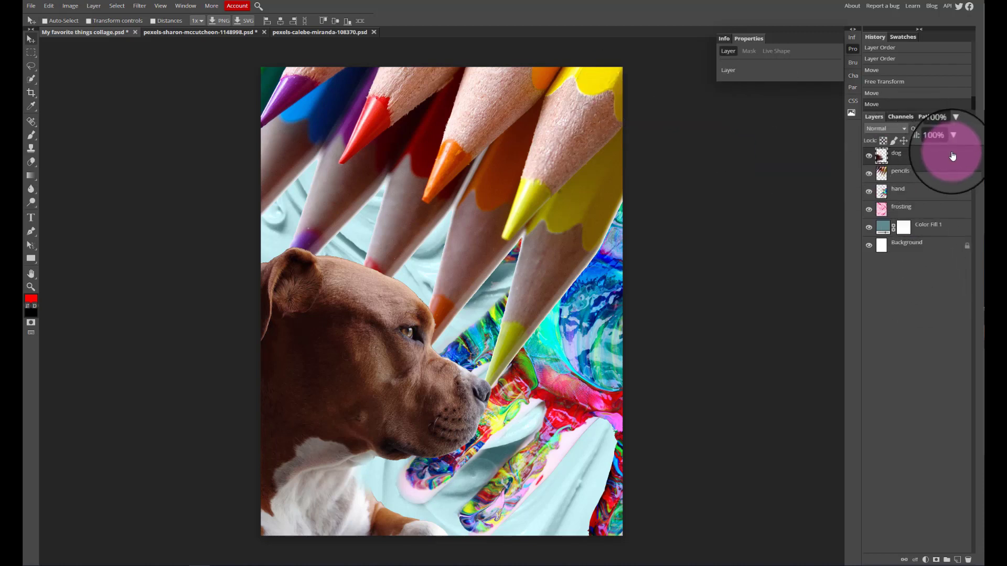
{"action": "left_click", "coordinate": [925, 559]}
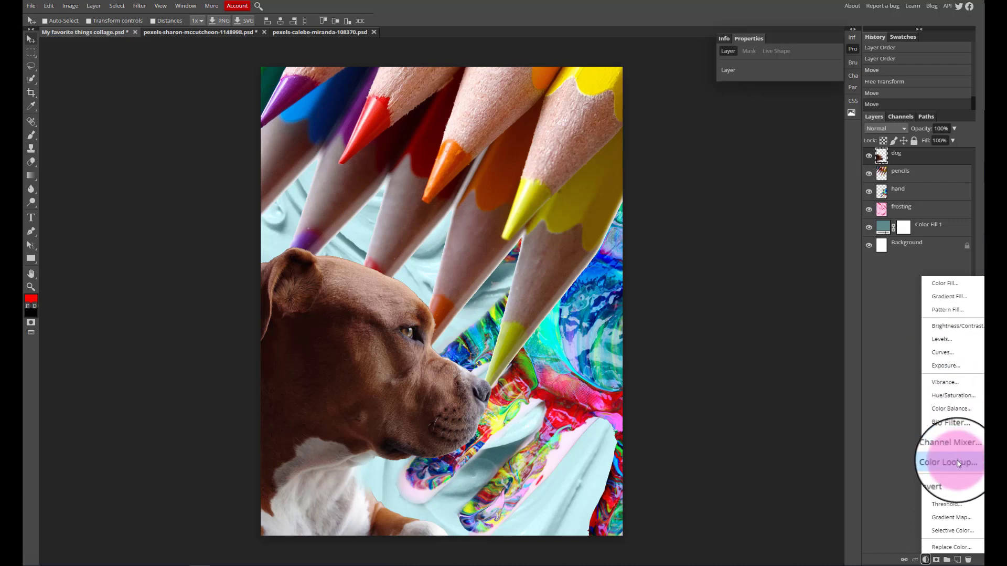
{"action": "left_click", "coordinate": [961, 433]}
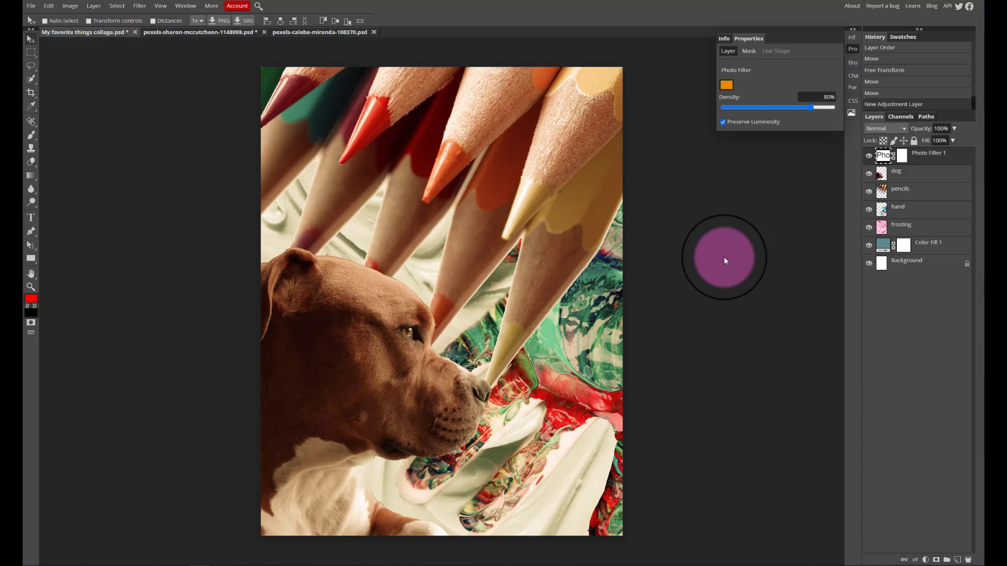
Set the photo filter color to blue 2d9bda and compare the collage with the filter hidden and shown.
{"action": "left_click", "coordinate": [726, 85]}
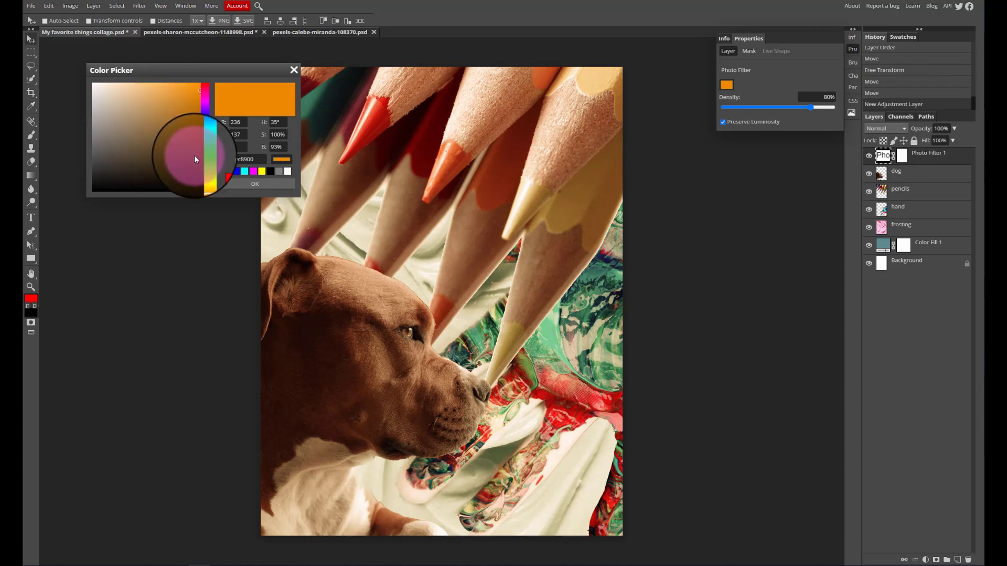
{"action": "left_click", "coordinate": [205, 131]}
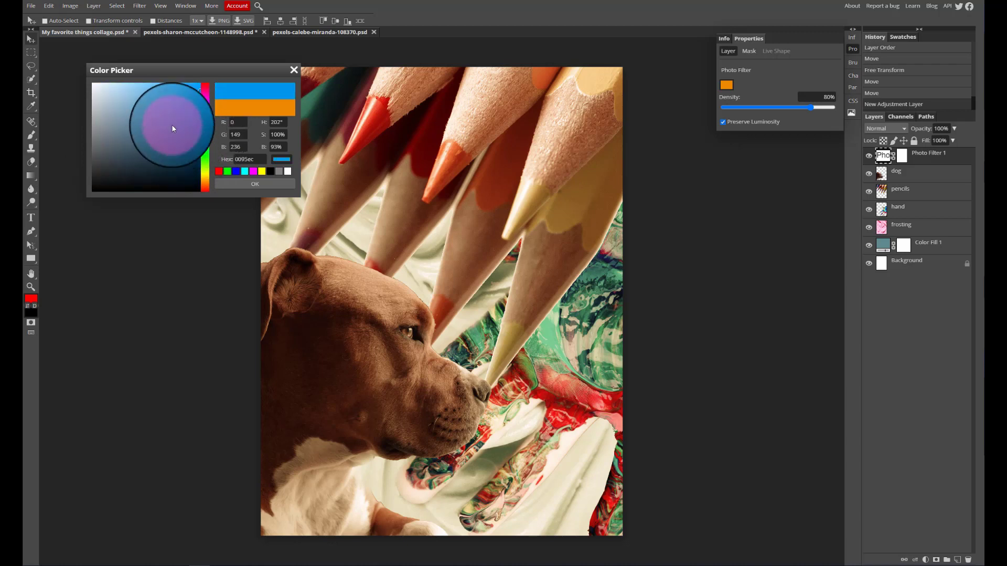
{"action": "left_click", "coordinate": [178, 98]}
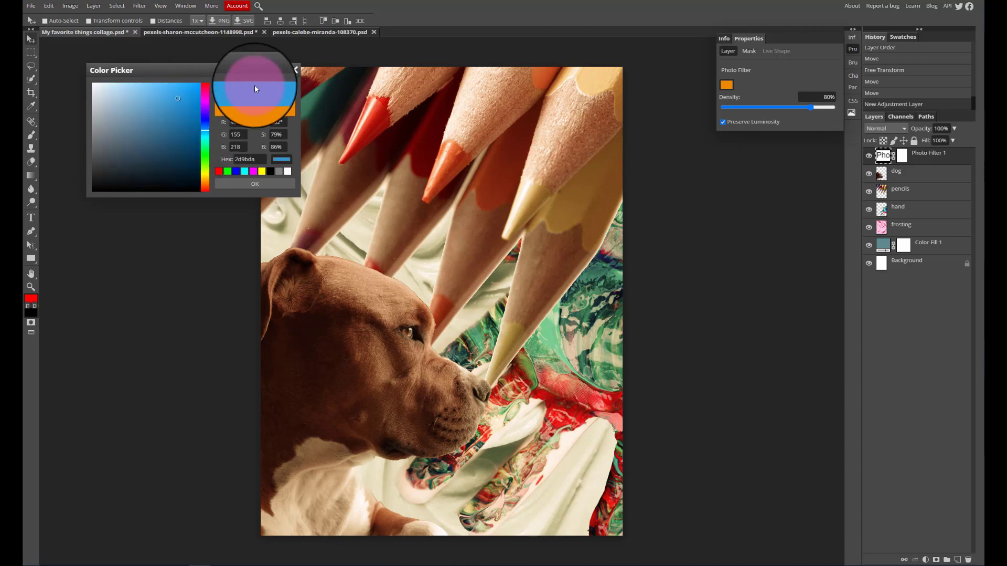
{"action": "left_click", "coordinate": [258, 184]}
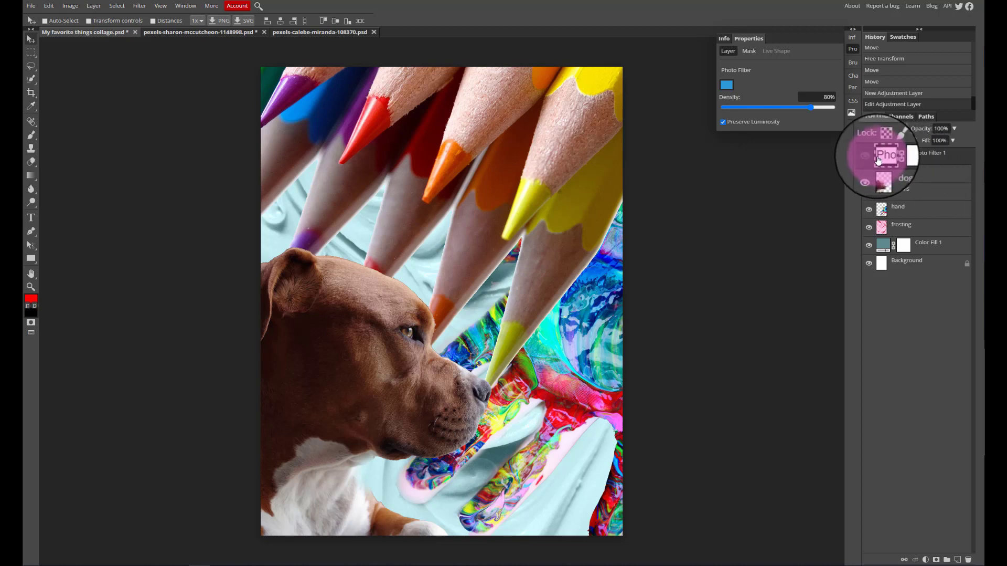
{"action": "left_click", "coordinate": [869, 156]}
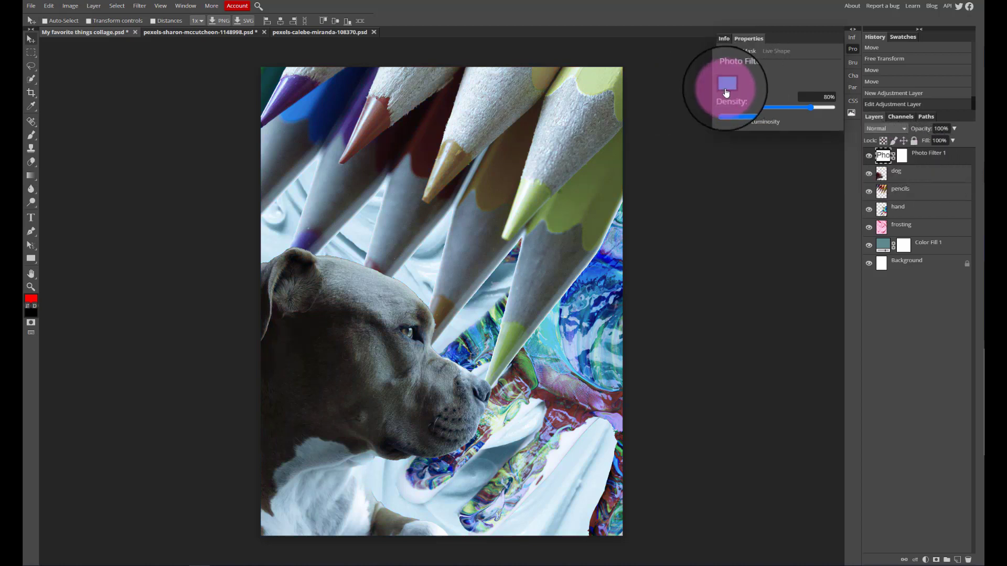
Set the photo filter color to a light orange, dcad62.
{"action": "left_click", "coordinate": [727, 85]}
{"action": "left_click_drag", "start_coordinate": [205, 131], "coordinate": [205, 178]}
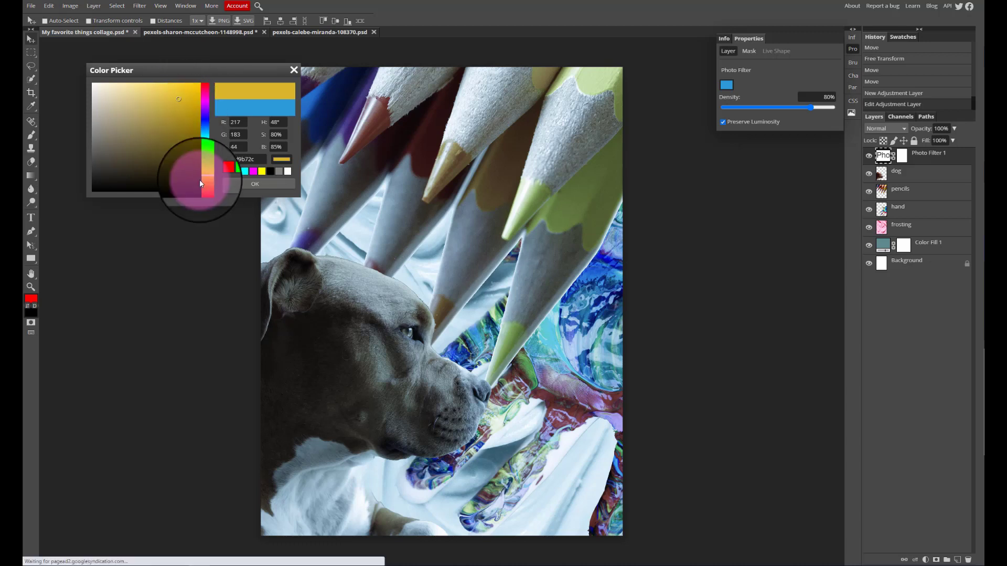
{"action": "left_click", "coordinate": [206, 180]}
{"action": "left_click", "coordinate": [182, 112]}
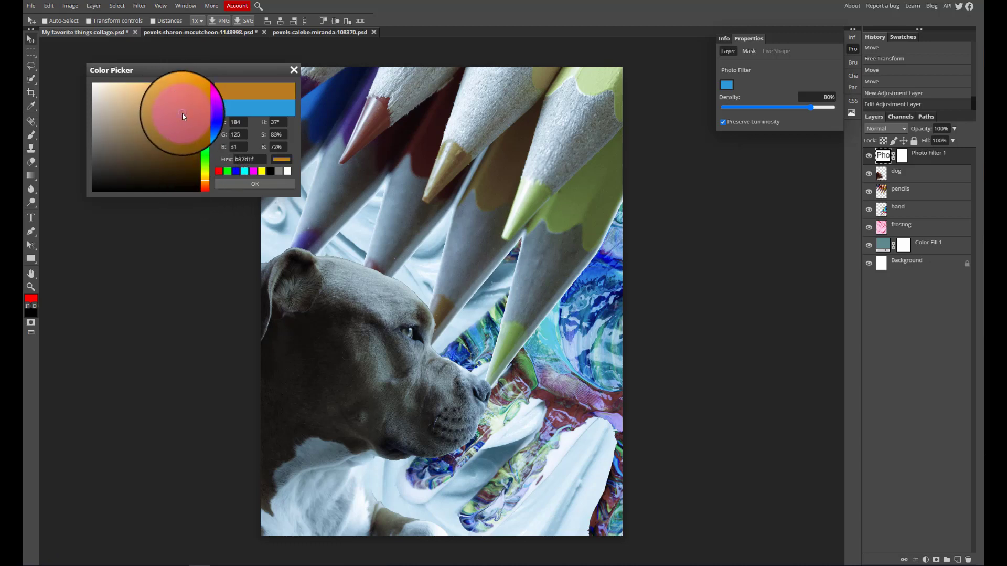
{"action": "left_click", "coordinate": [181, 104]}
{"action": "left_click", "coordinate": [152, 98]}
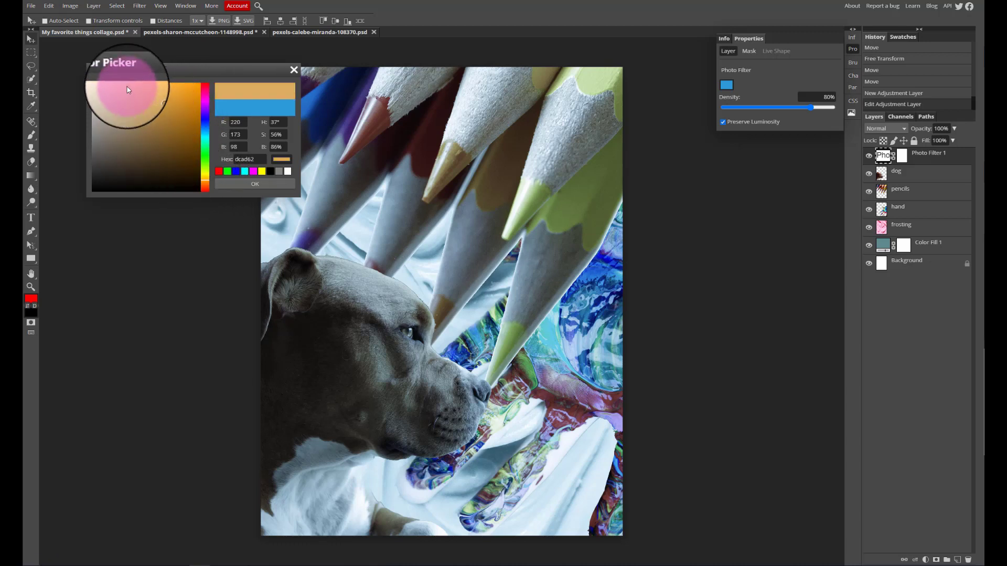
{"action": "left_click", "coordinate": [272, 184]}
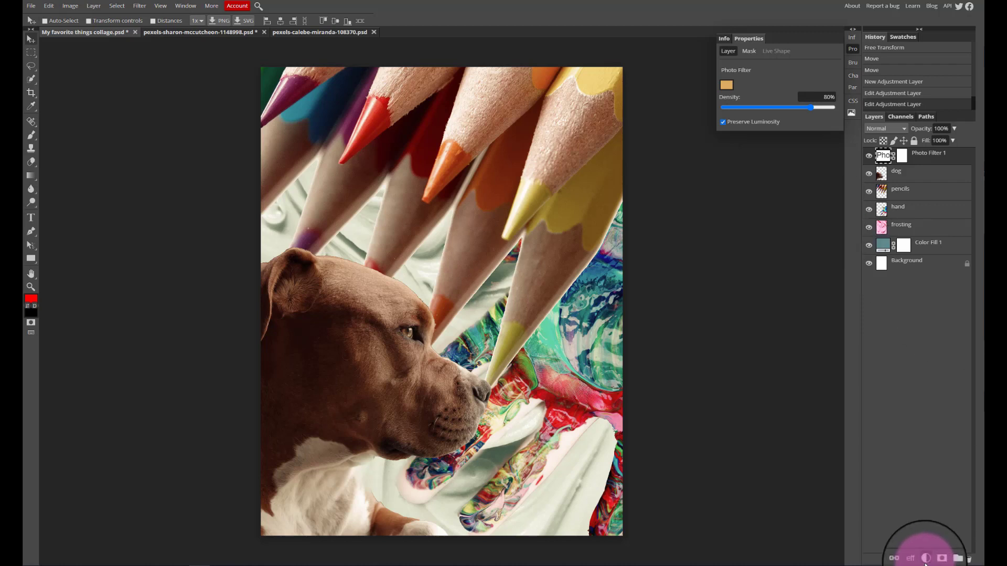
Add a Brightness/Contrast adjustment layer above the photo filter and set its contrast to 40.
{"action": "left_click", "coordinate": [926, 559]}
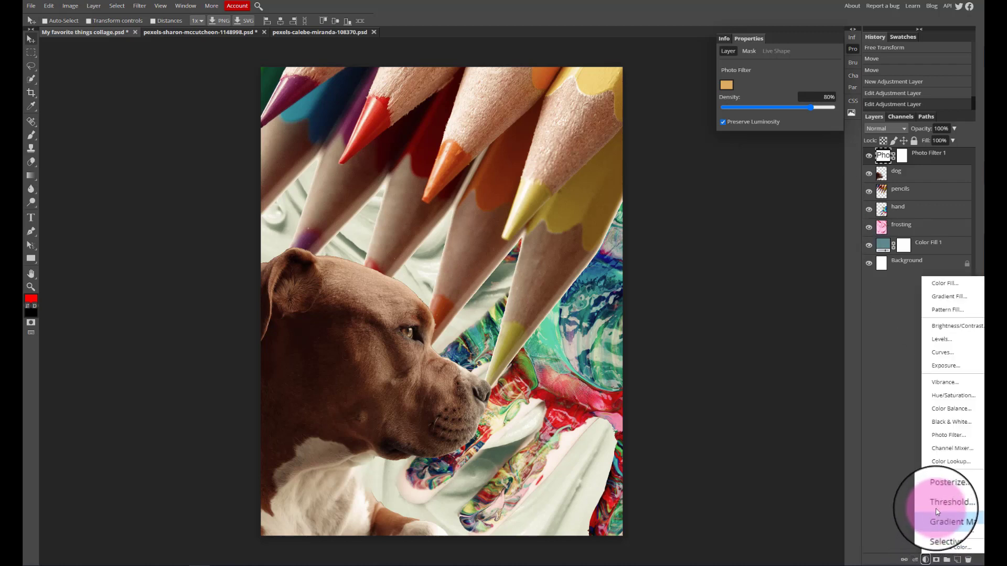
{"action": "left_click", "coordinate": [949, 326]}
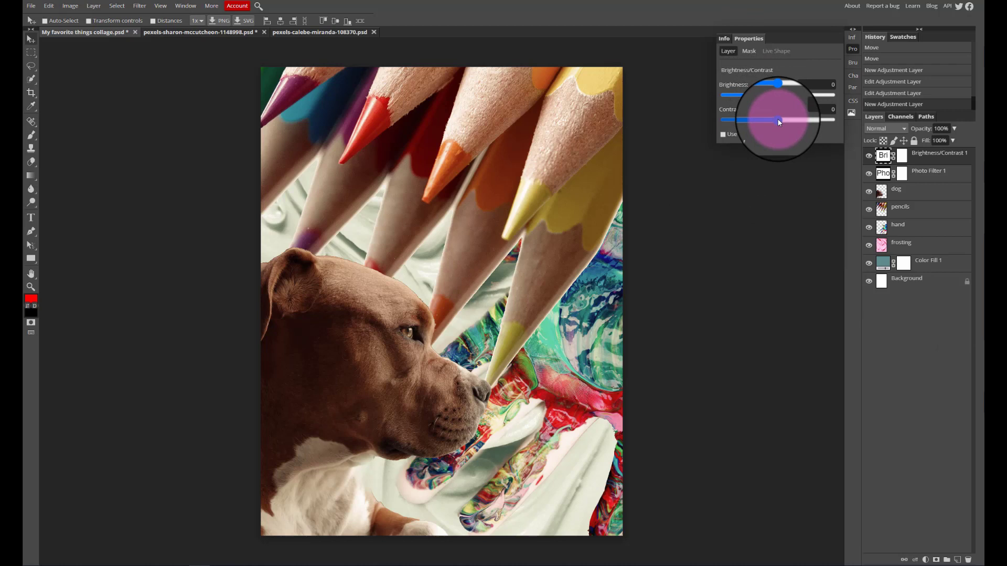
{"action": "left_click_drag", "start_coordinate": [778, 118], "coordinate": [838, 86]}
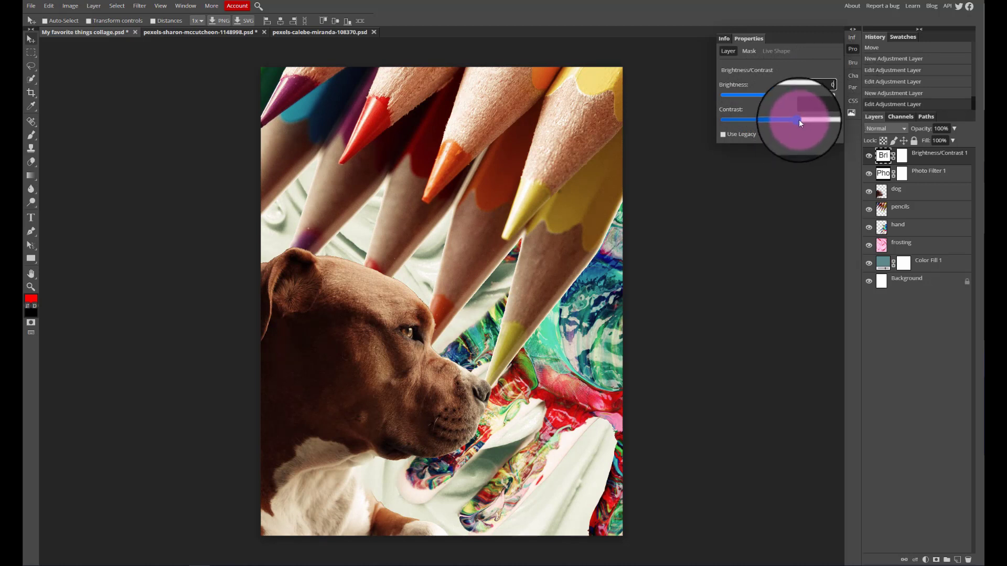
{"action": "left_click_drag", "start_coordinate": [799, 120], "coordinate": [801, 120]}
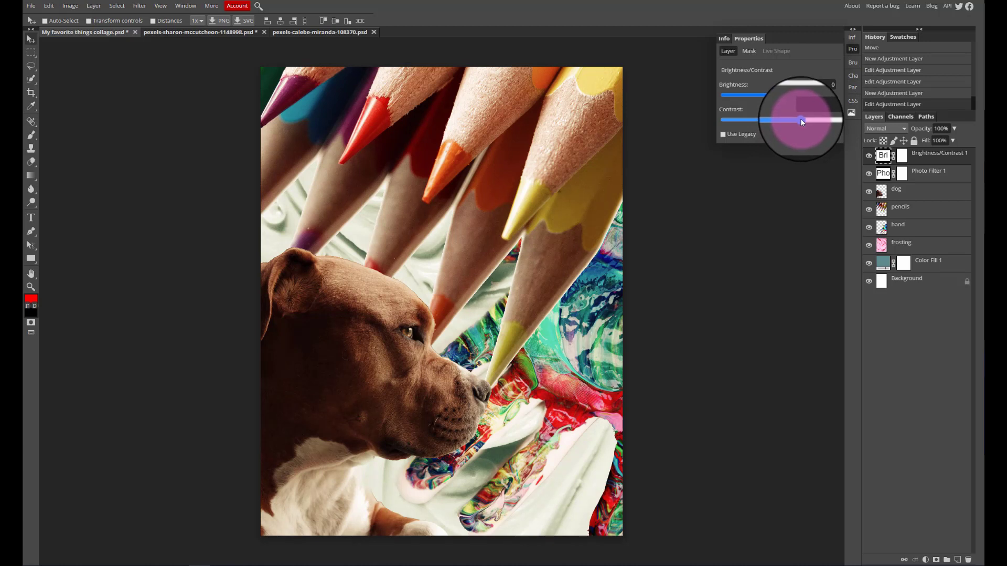
{"action": "left_click_drag", "start_coordinate": [801, 119], "coordinate": [801, 121]}
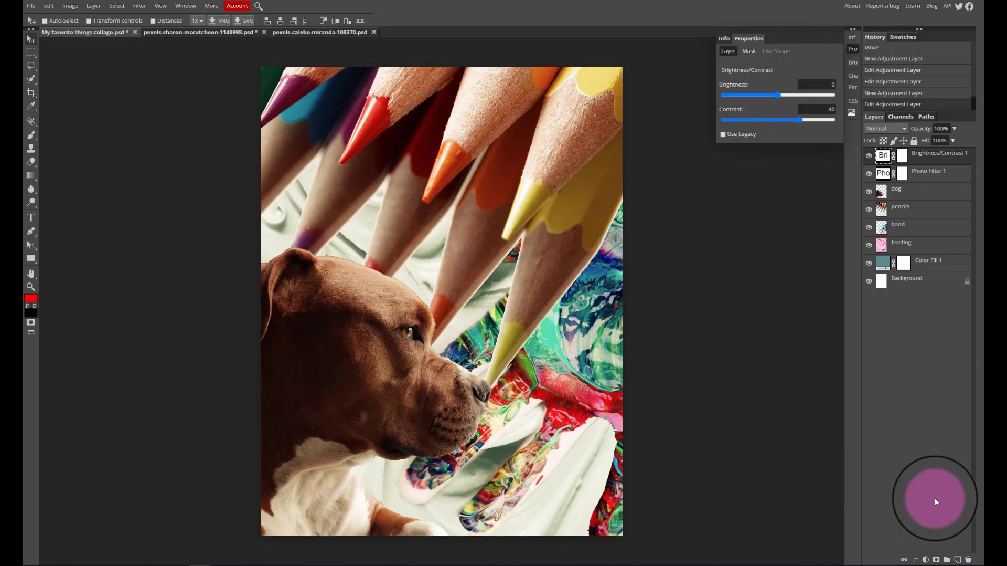
Add a Vibrance adjustment layer at the top of the layer stack and raise its saturation to 31.
{"action": "left_click", "coordinate": [926, 559]}
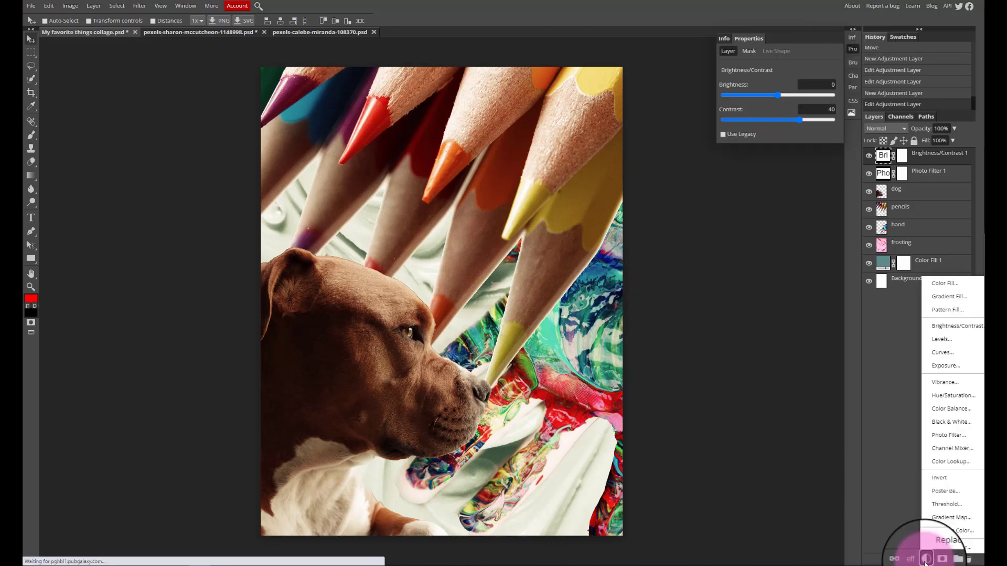
{"action": "left_click", "coordinate": [954, 388]}
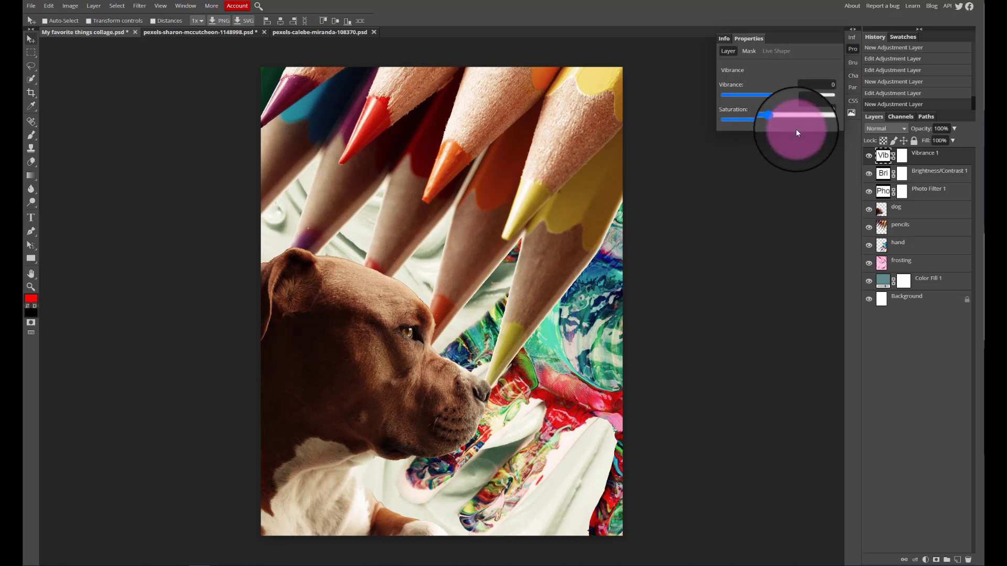
{"action": "left_click_drag", "start_coordinate": [777, 123], "coordinate": [799, 125]}
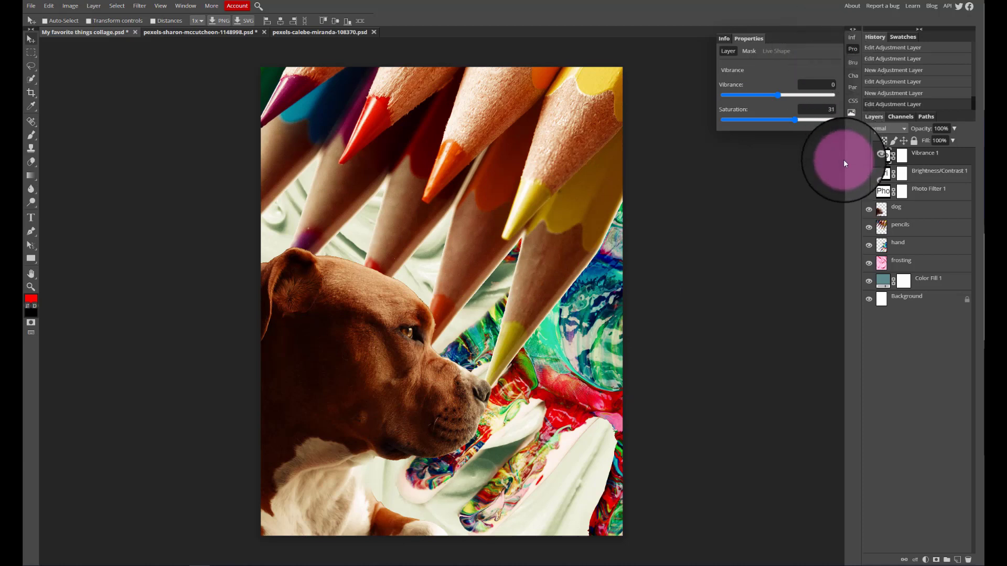
Compare the collage with the photo filter hidden and shown, and set the Vibrance layer to saturation 25 and vibrance 21.
{"action": "left_click", "coordinate": [867, 193]}
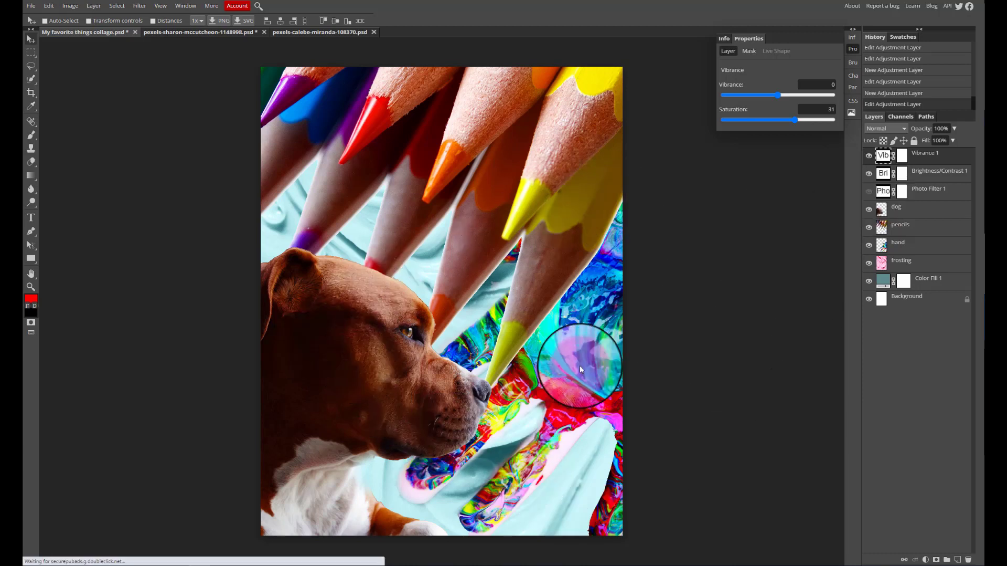
{"action": "left_click", "coordinate": [869, 195]}
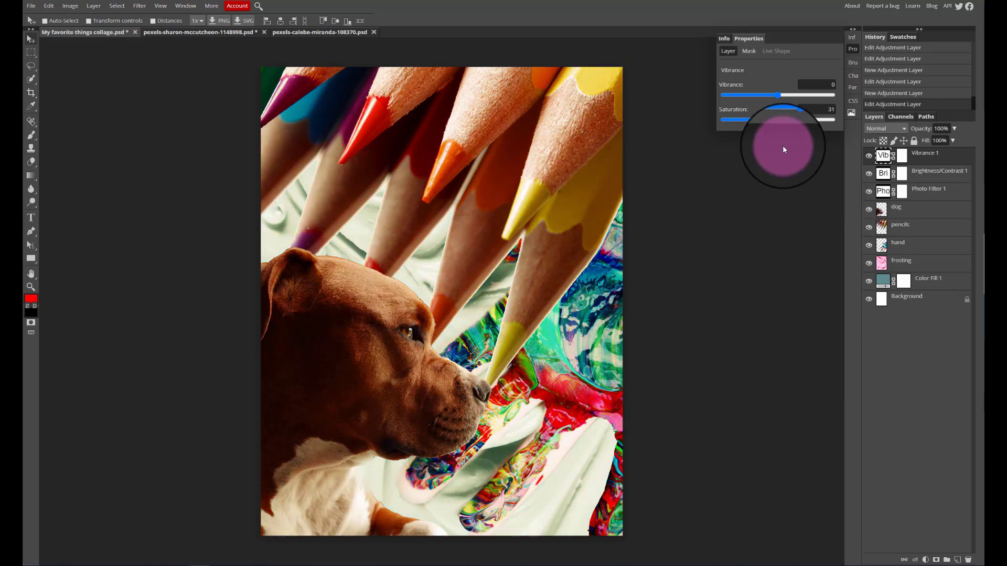
{"action": "left_click_drag", "start_coordinate": [794, 118], "coordinate": [791, 121]}
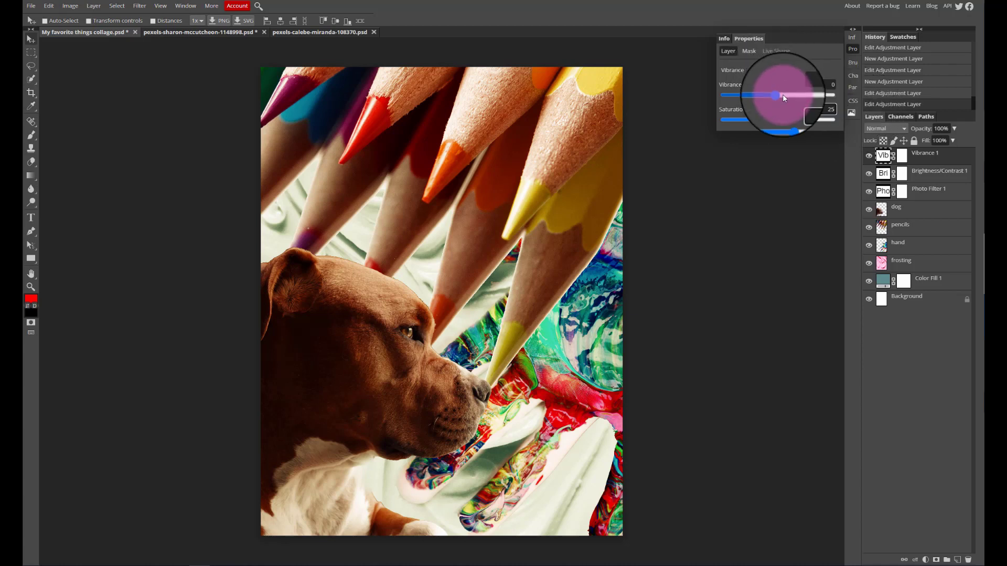
{"action": "left_click_drag", "start_coordinate": [780, 96], "coordinate": [791, 97]}
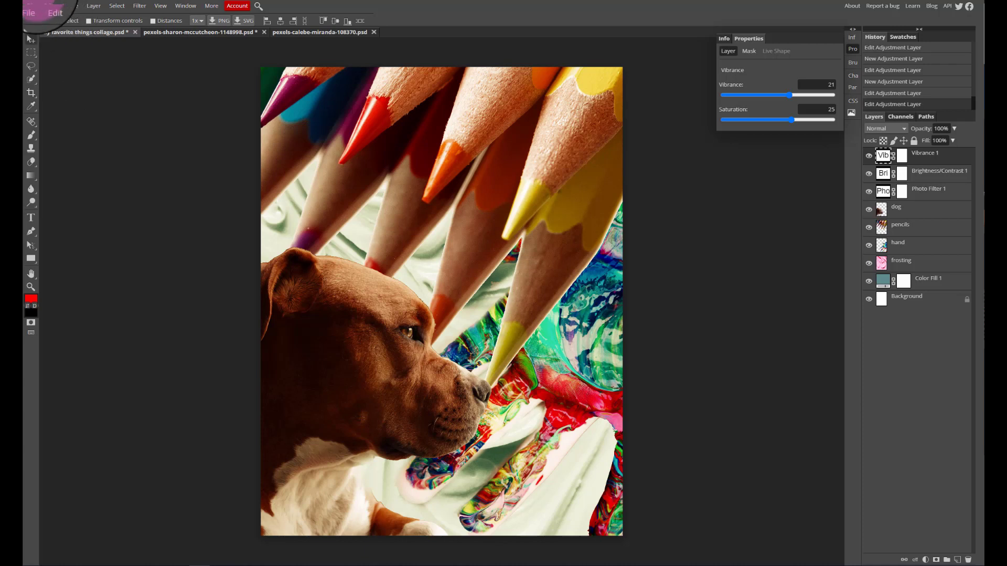
Export the collage as a PDF at 100% quality, with its dimensions given in inches.
{"action": "left_click", "coordinate": [33, 7]}
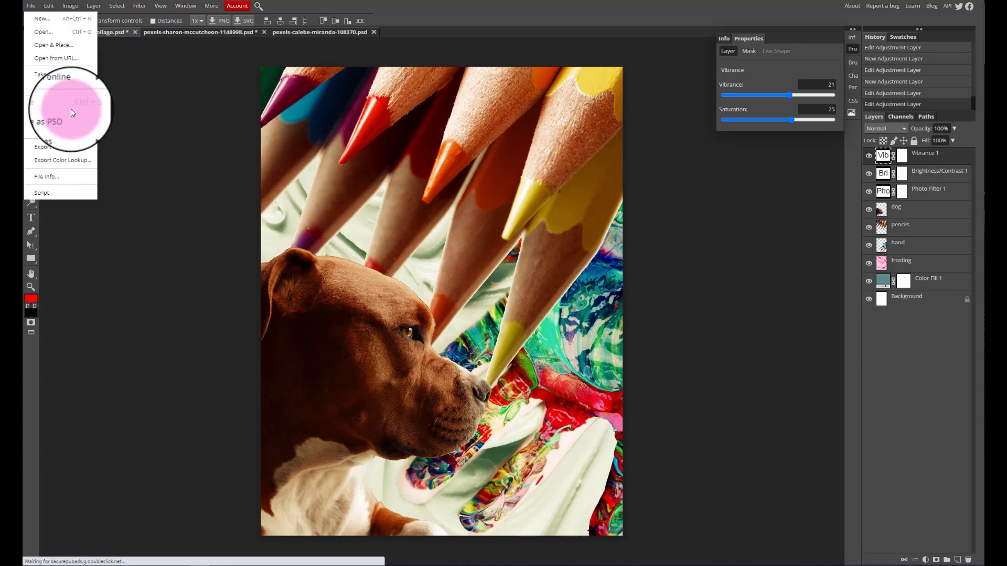
{"action": "mouse_move", "coordinate": [71, 130]}
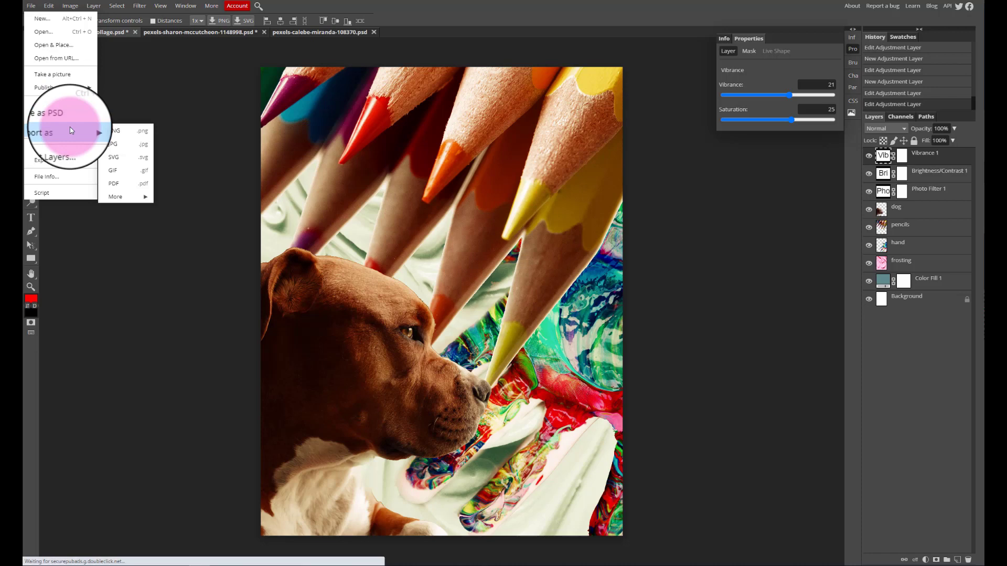
{"action": "left_click", "coordinate": [125, 178]}
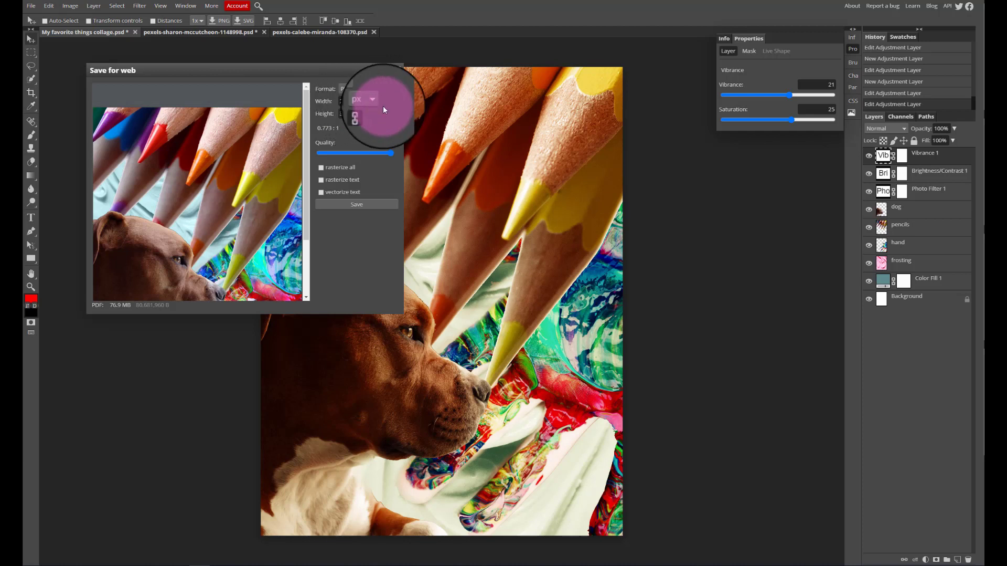
{"action": "left_click", "coordinate": [350, 102]}
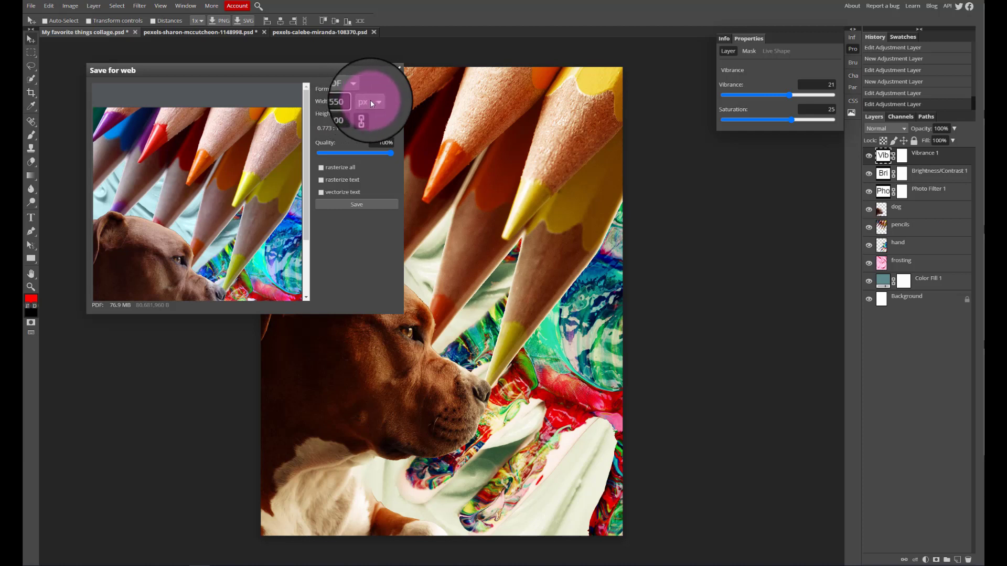
{"action": "left_click", "coordinate": [370, 101]}
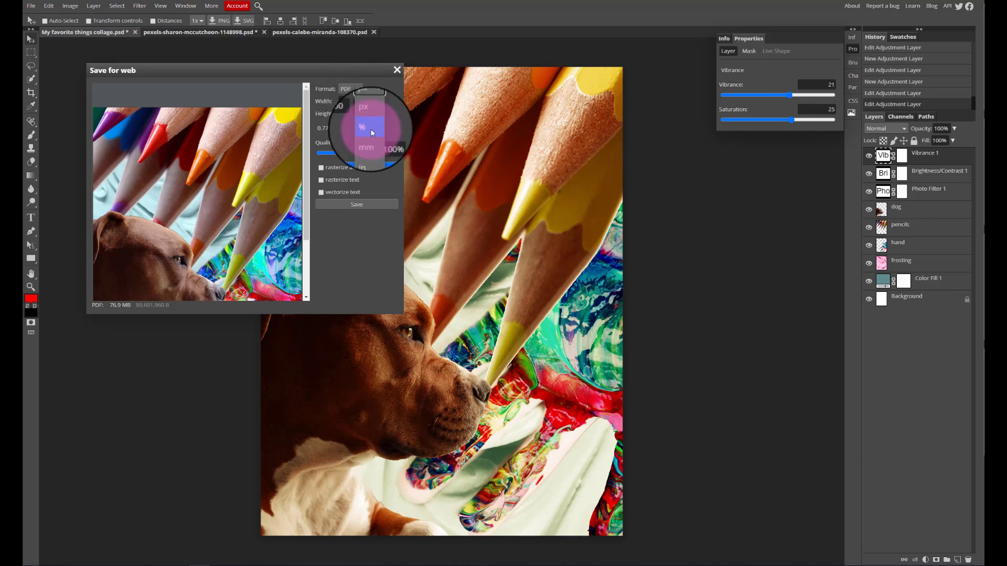
{"action": "left_click", "coordinate": [363, 158]}
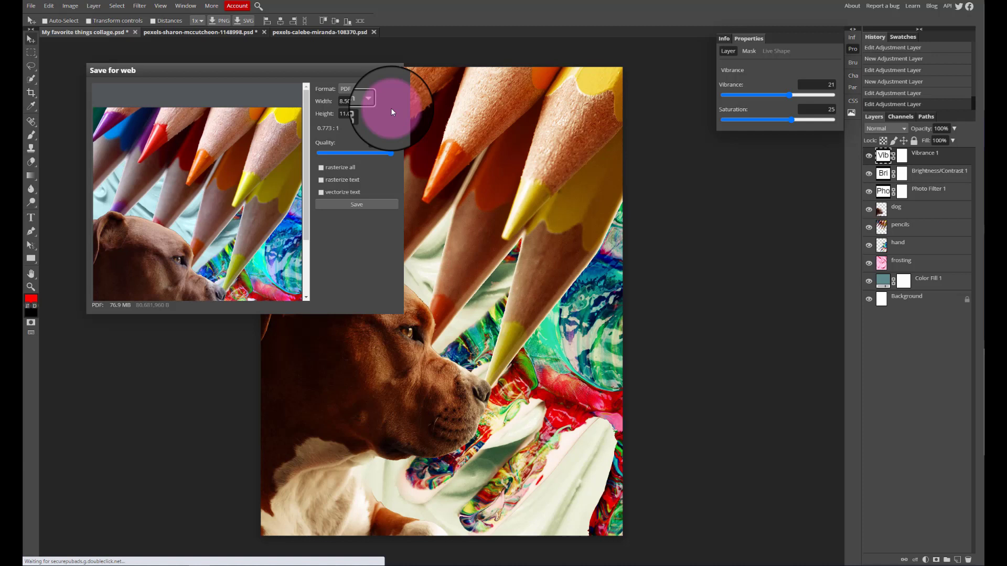
{"action": "left_click", "coordinate": [378, 205]}
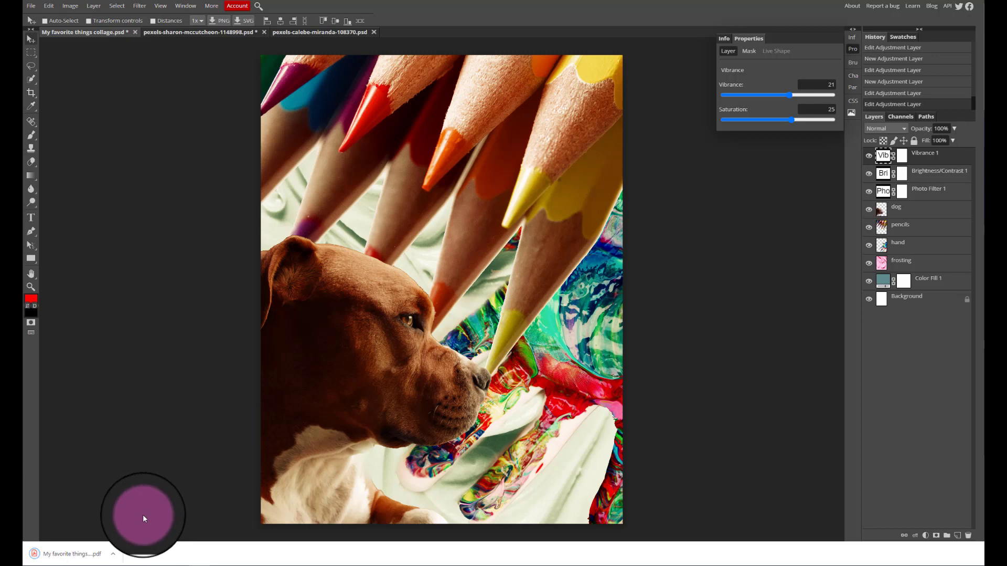
Open the exported My favorite things collage.pdf to check the collage.
{"action": "left_click", "coordinate": [84, 553]}
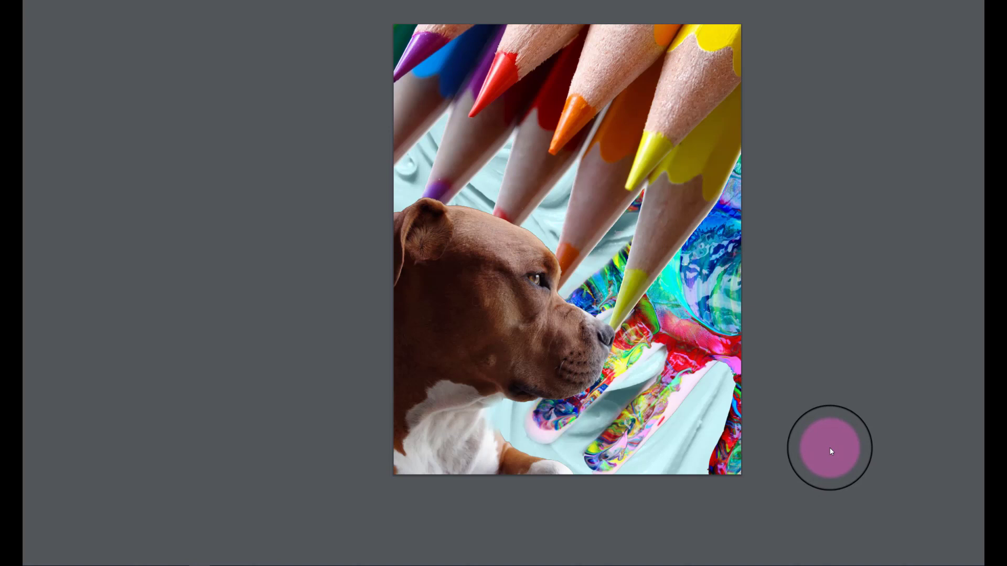
{"action": "mouse_move", "coordinate": [541, 2]}
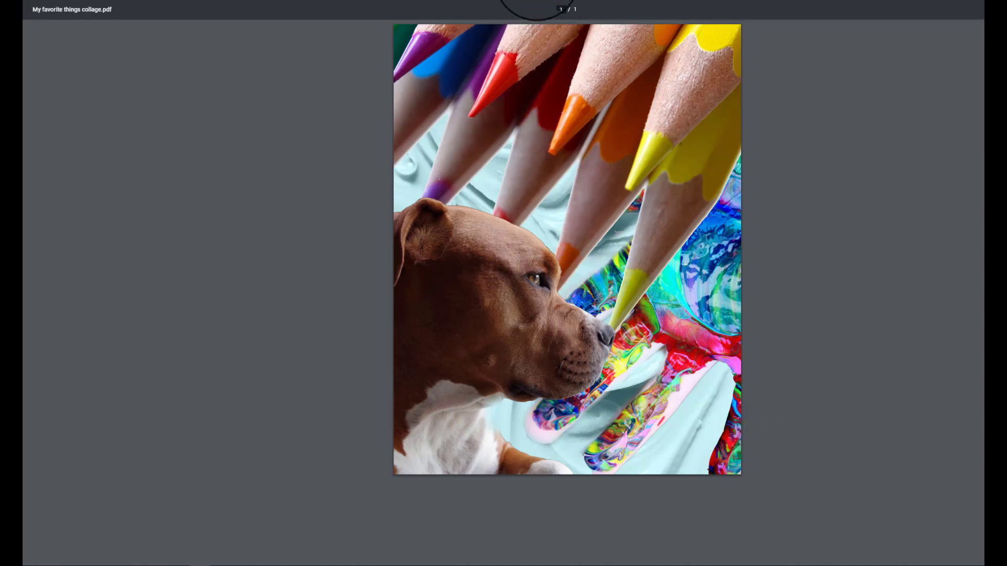